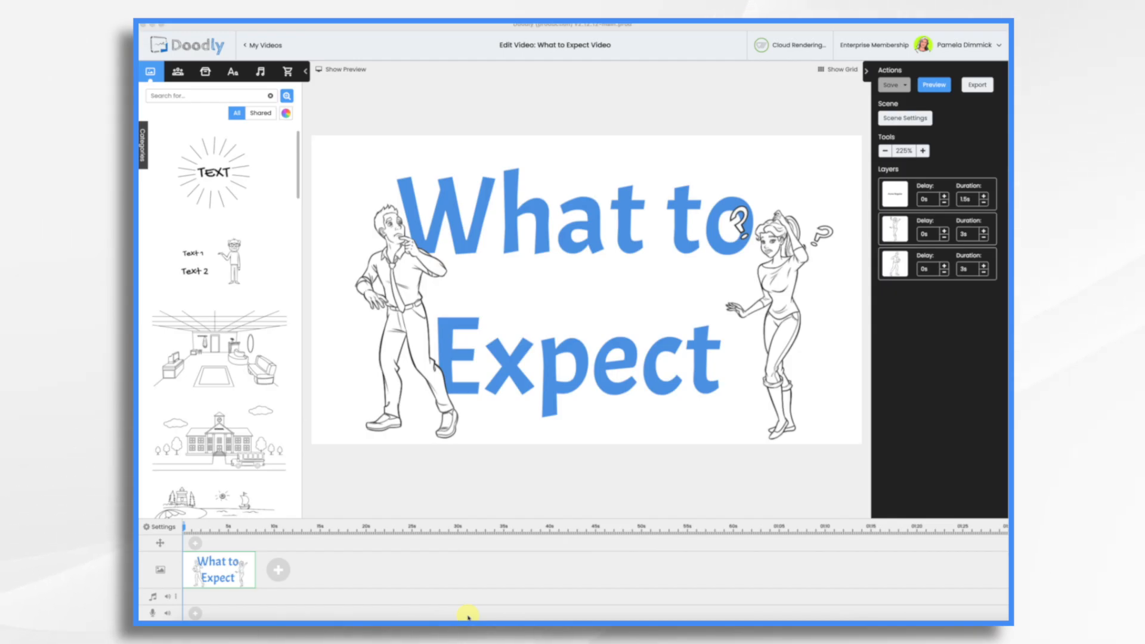
Return to the video list and create a new whiteboard video titled "Acme Wellness Welcome".
click(273, 46)
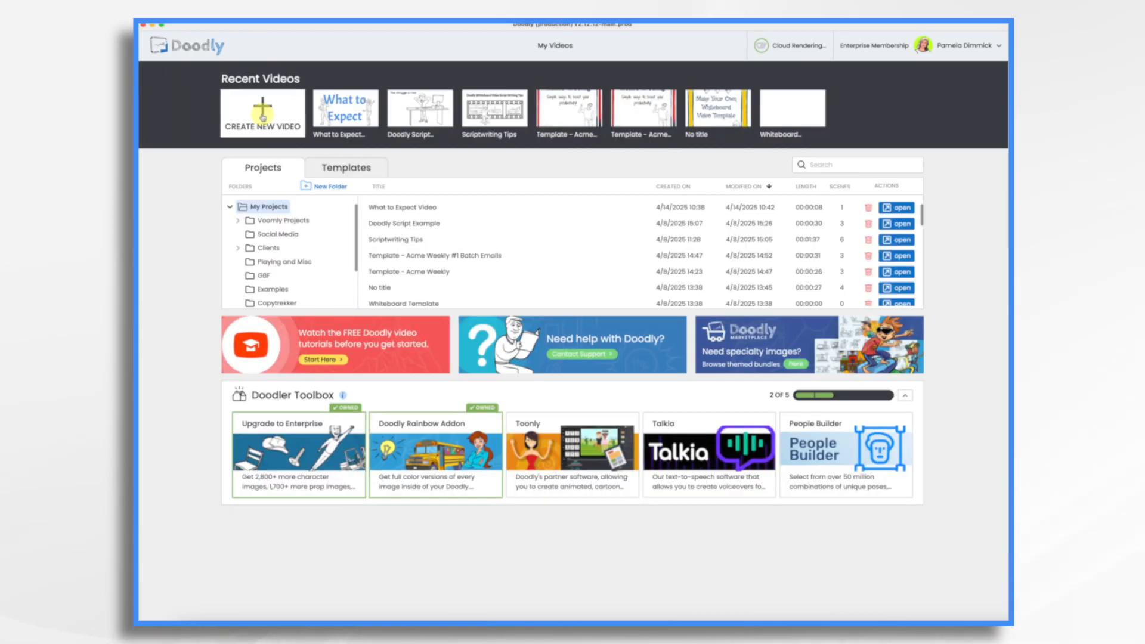
click(263, 117)
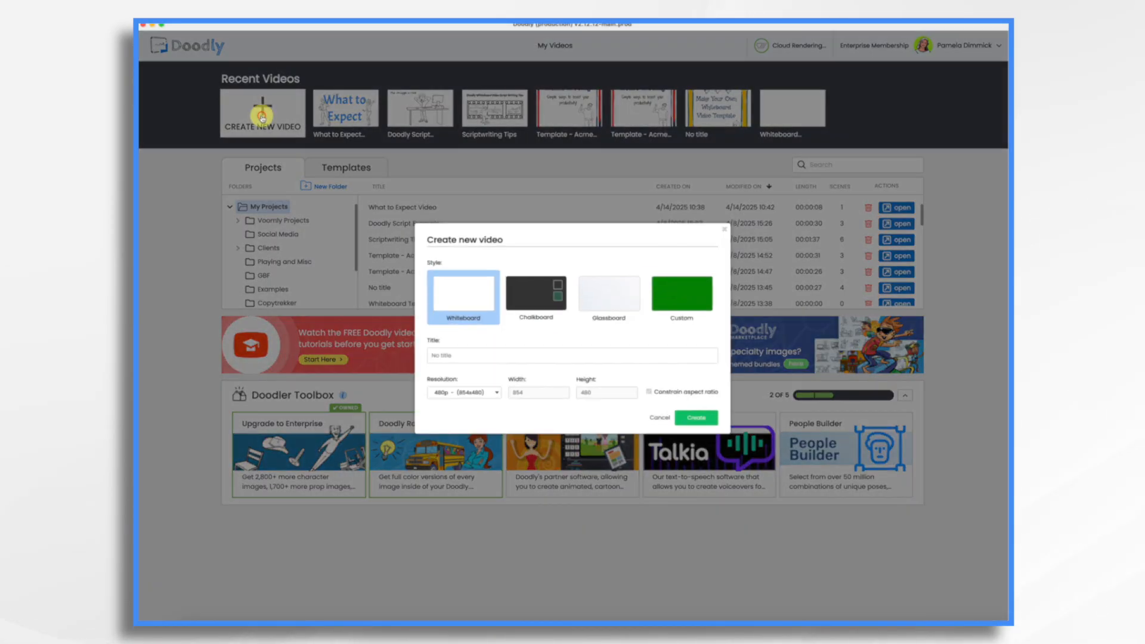
text(Acme Wellness Welcom)
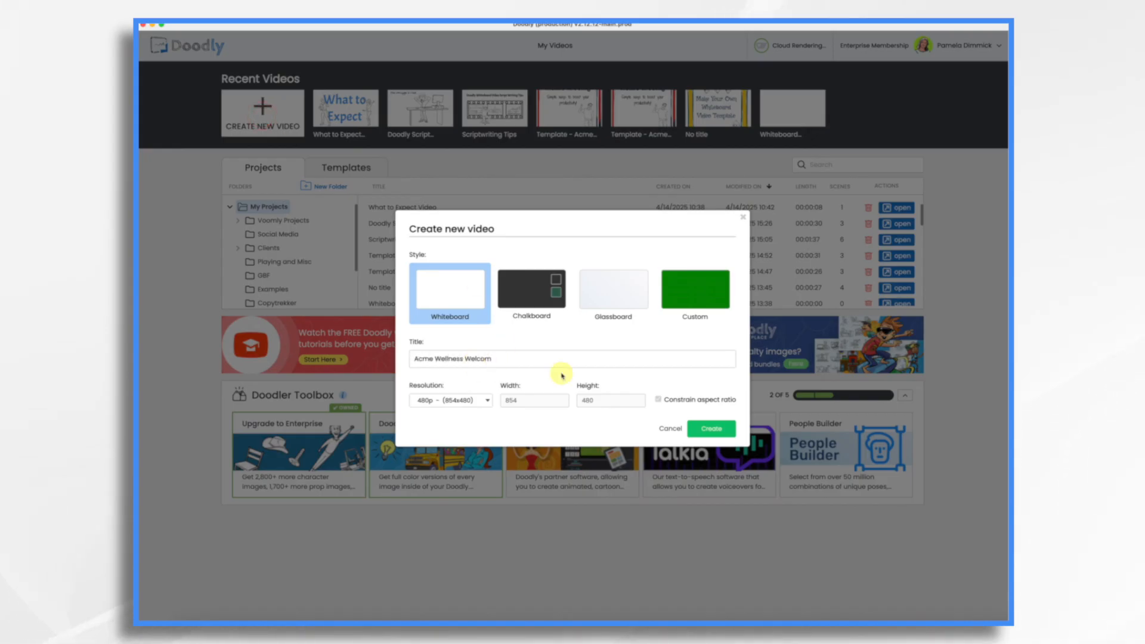
click(618, 300)
text(e)
click(716, 442)
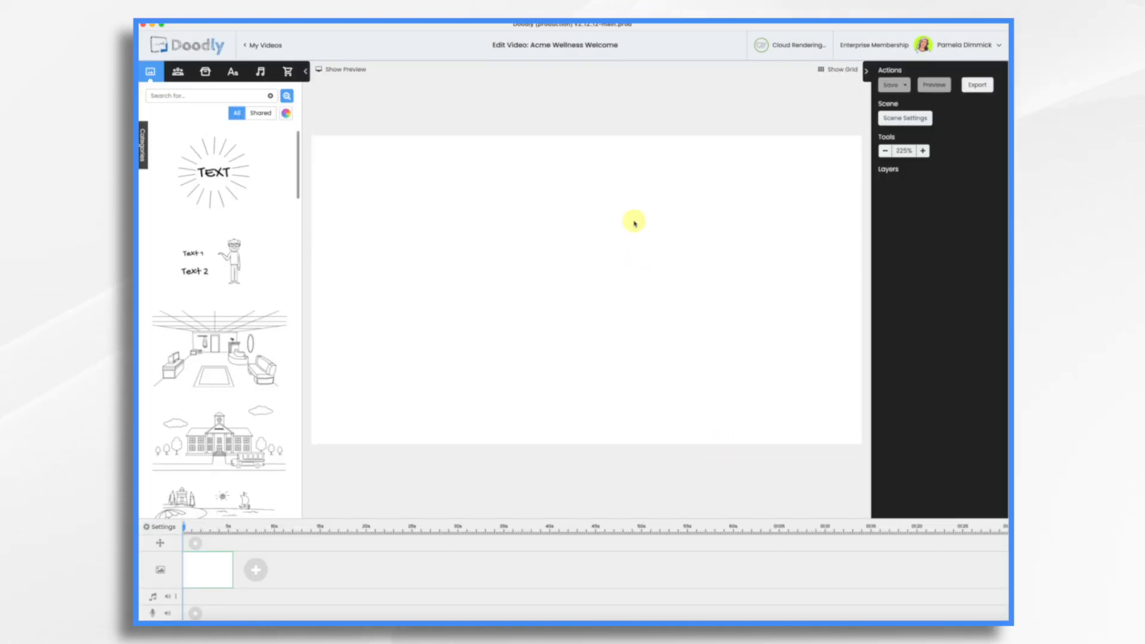
Upload acme wellness logo.png as a new prop titled "acme wellness logo" and place it in the scene.
click(205, 73)
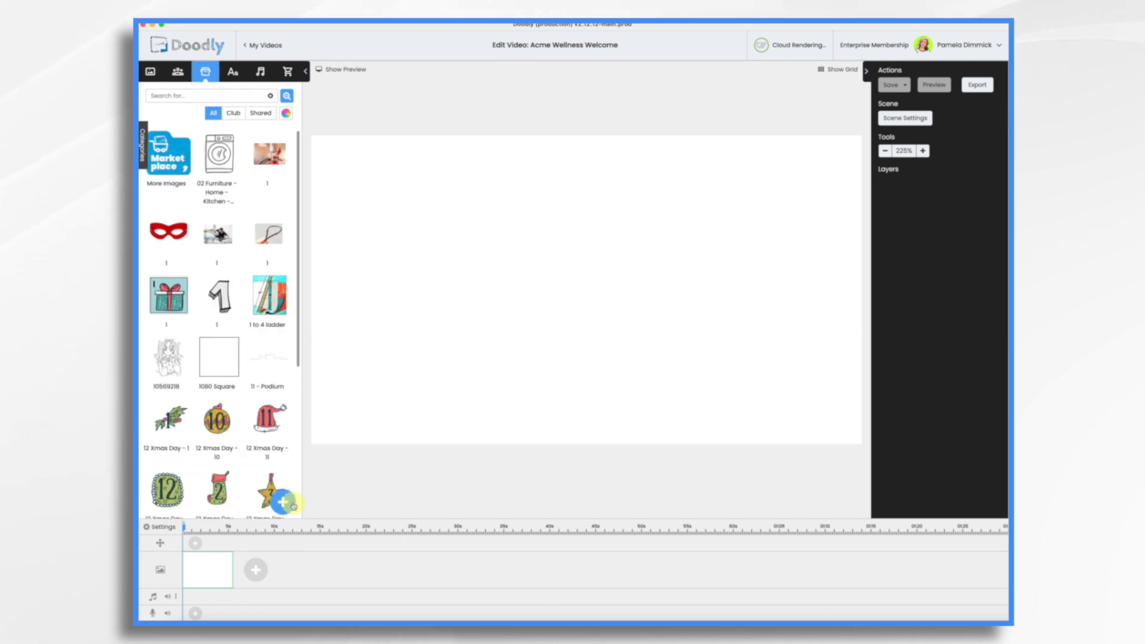
click(284, 502)
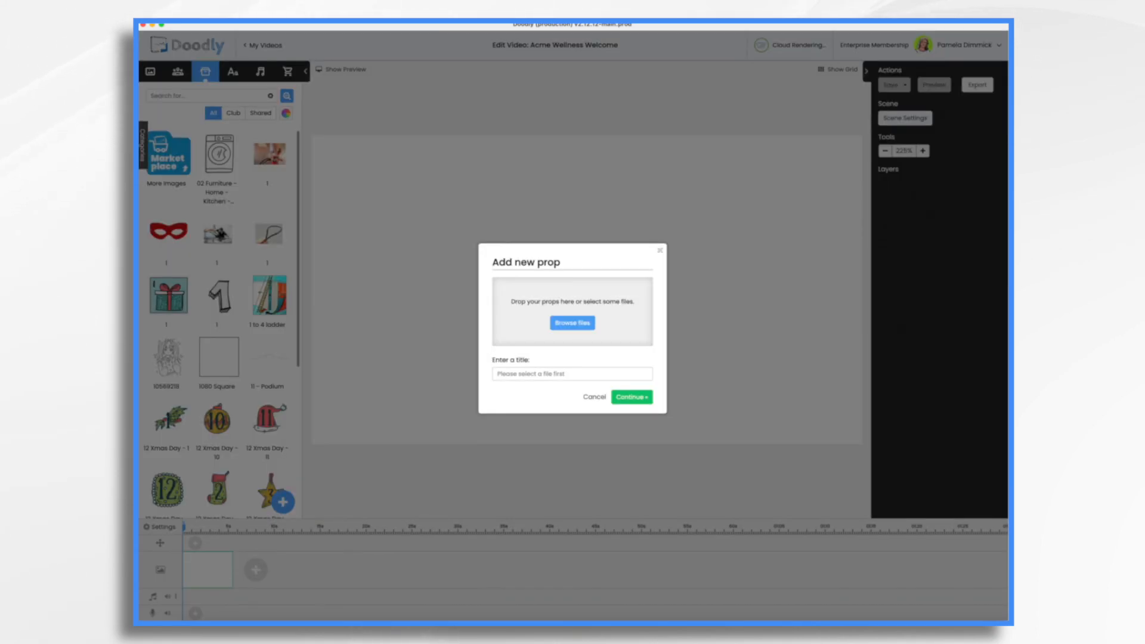
drag(747, 194, 561, 313)
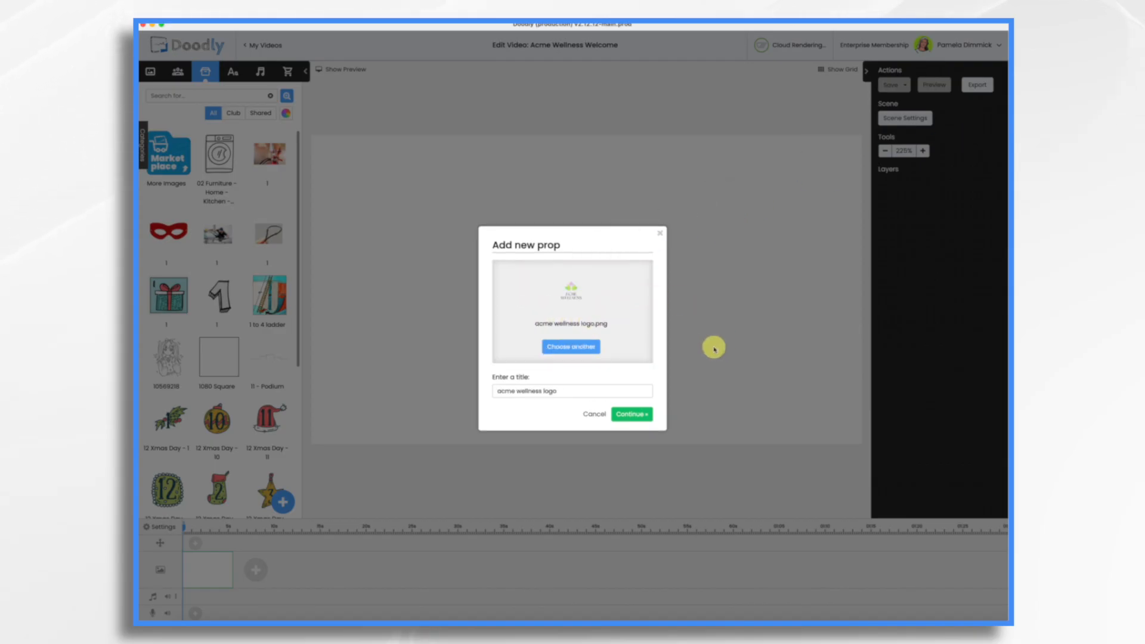
click(633, 418)
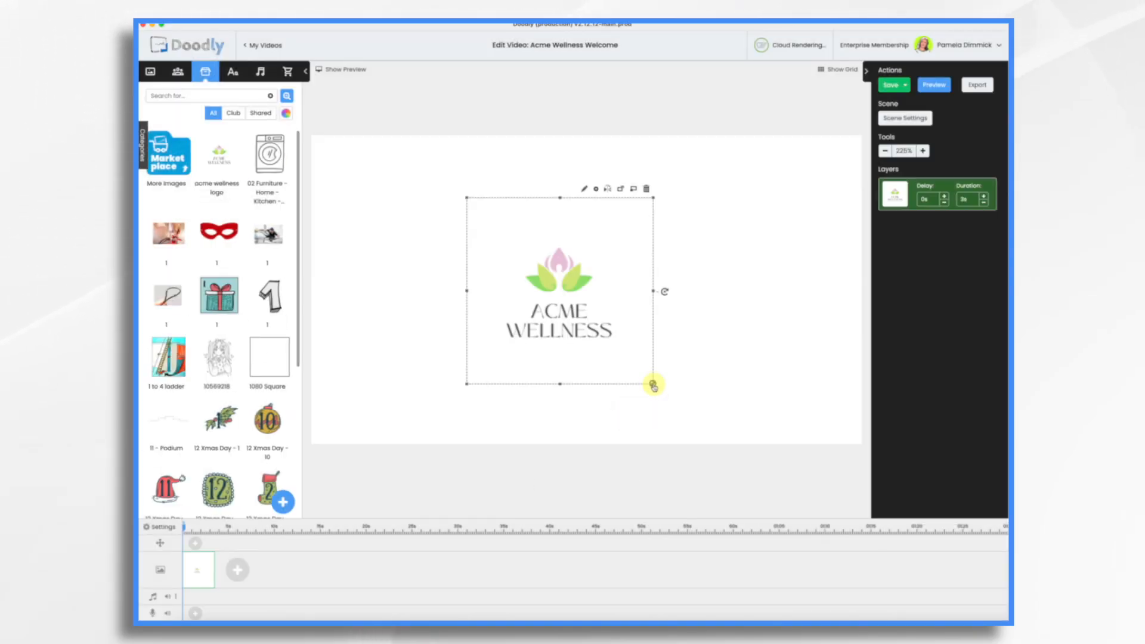
Enlarge the logo so its artwork fills most of the canvas height, and preview how it is drawn.
drag(654, 385, 821, 439)
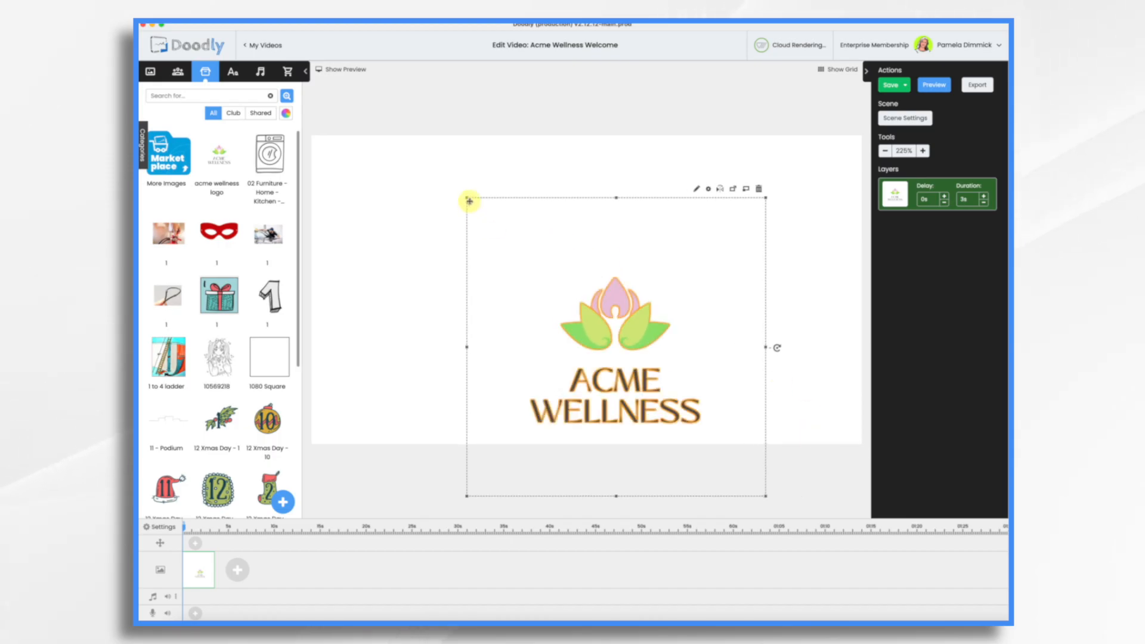
drag(467, 198, 330, 123)
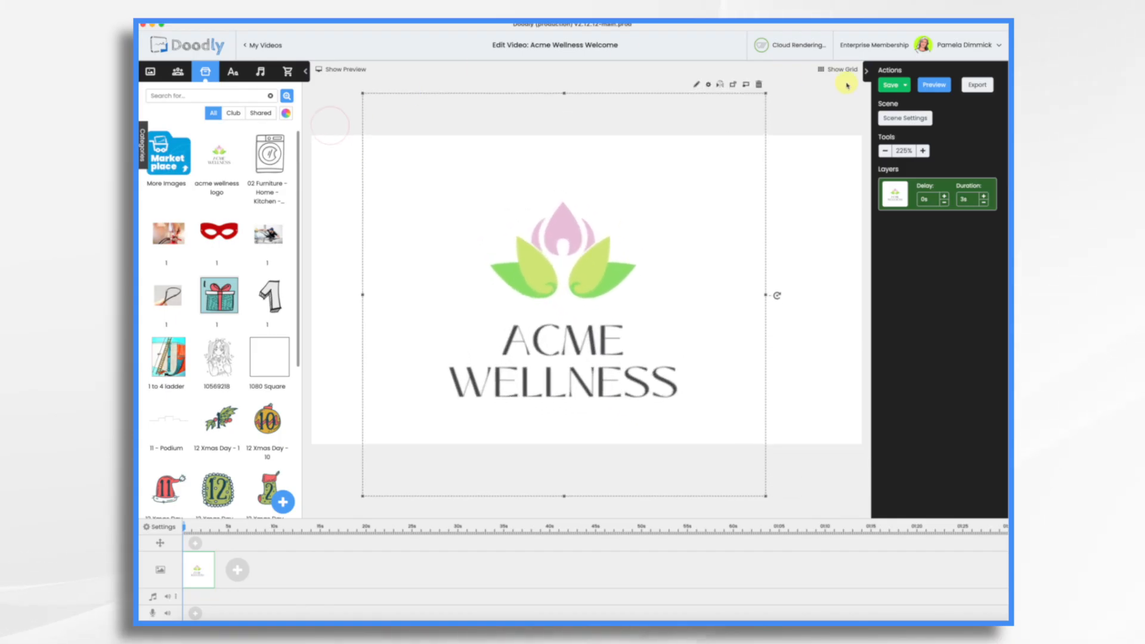
click(937, 86)
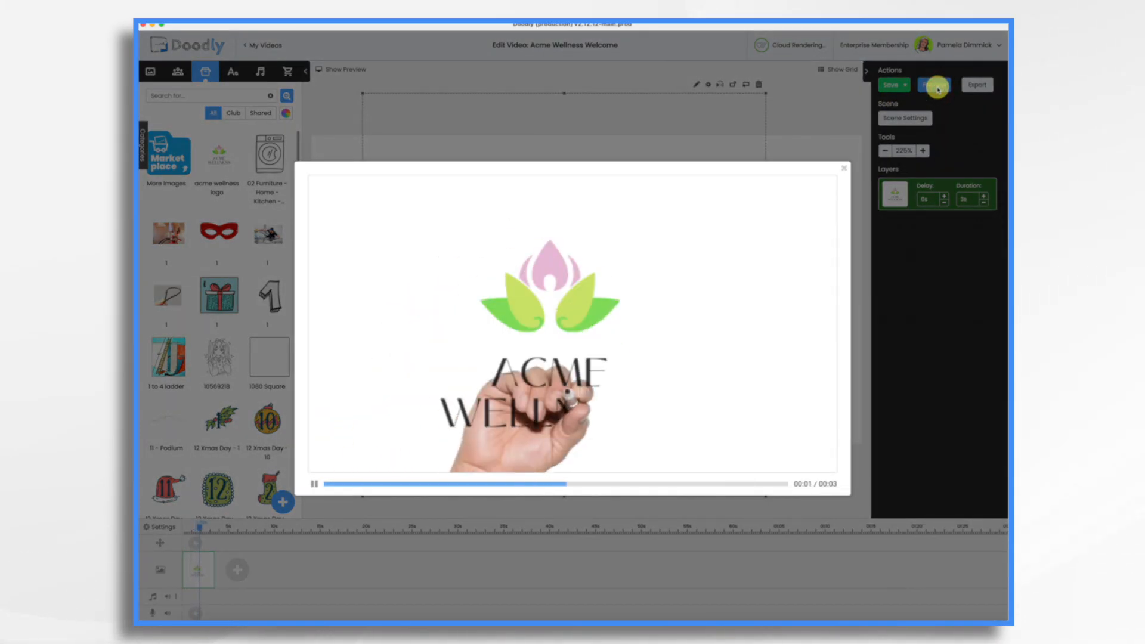
click(844, 169)
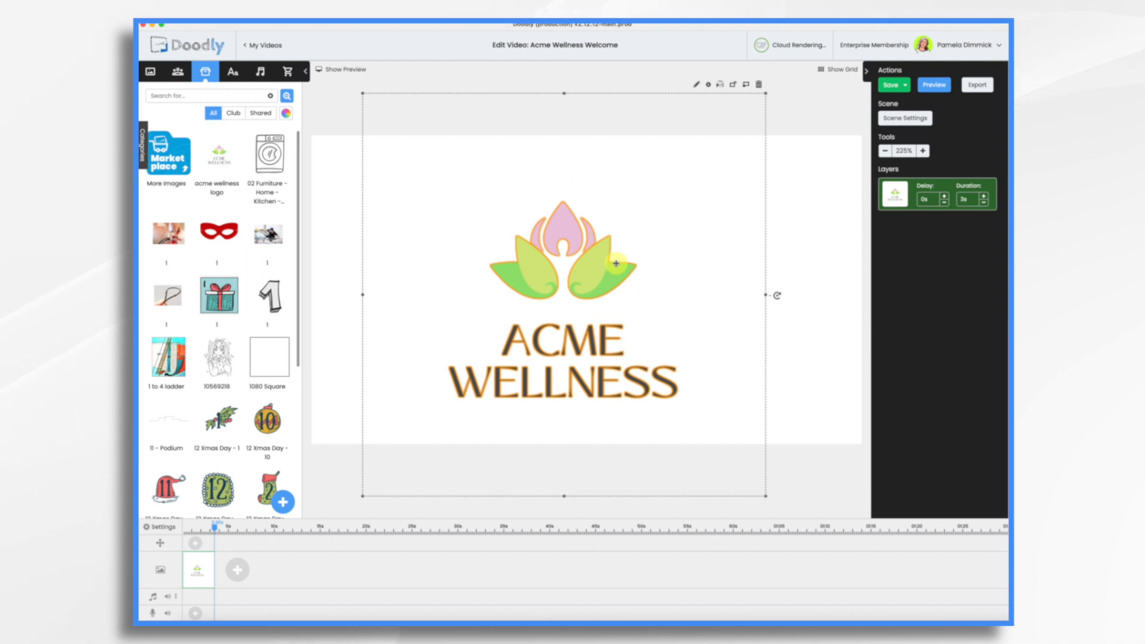
Open the logo for asset editing and trace a reveal path over the A of ACME with path size 9.
click(698, 85)
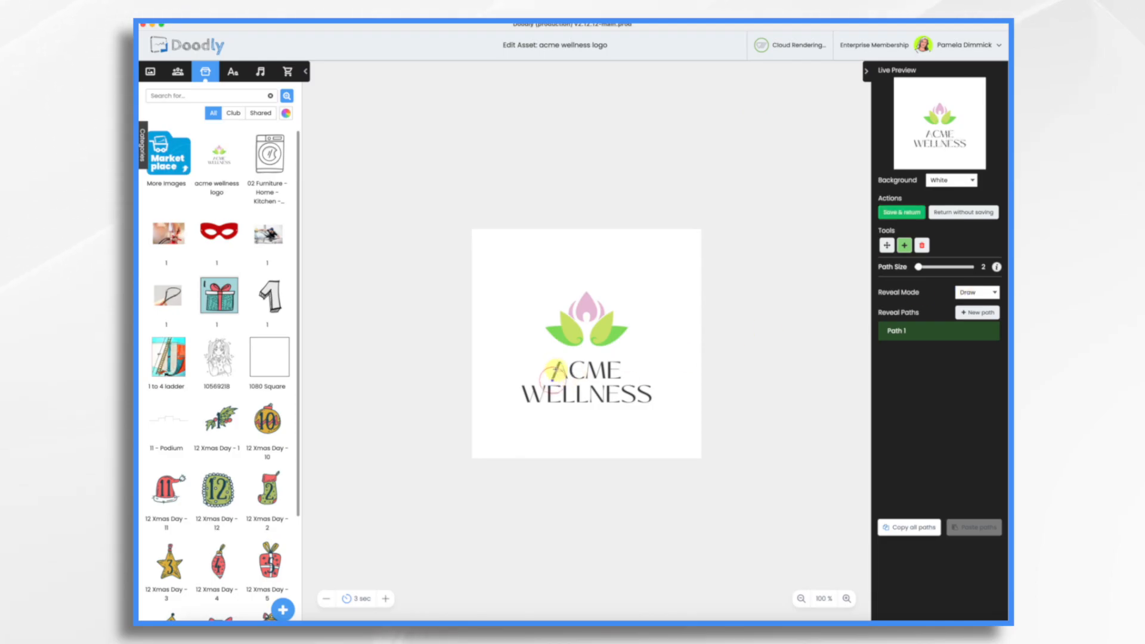
click(559, 361)
click(562, 368)
drag(919, 267, 922, 268)
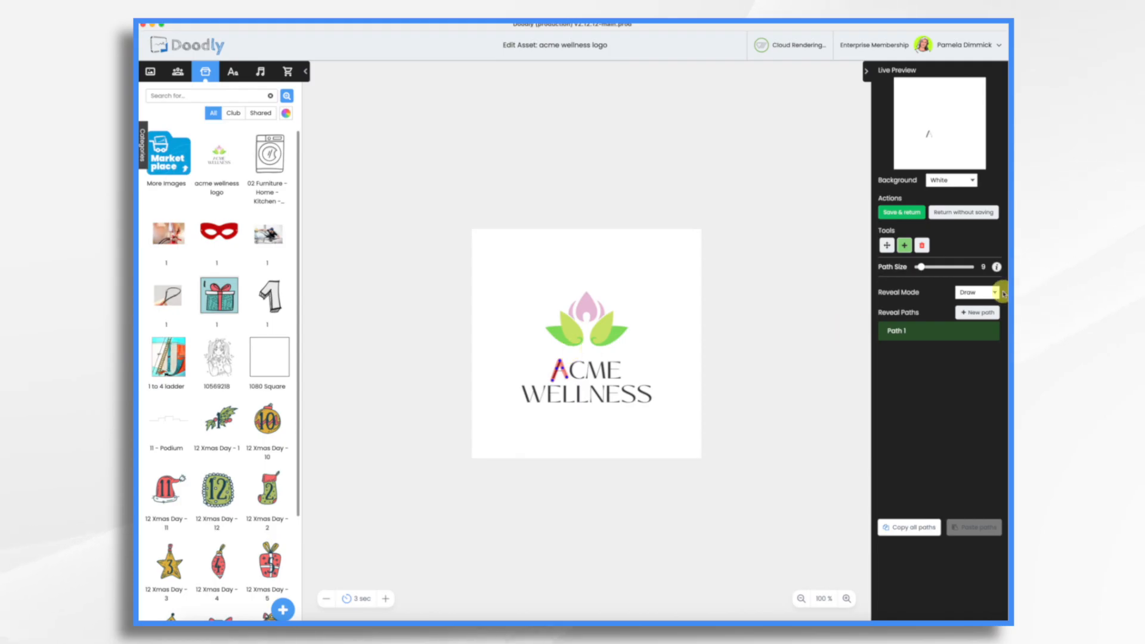
Set the logo's reveal mode to Fade and save the asset back to the scene.
click(984, 294)
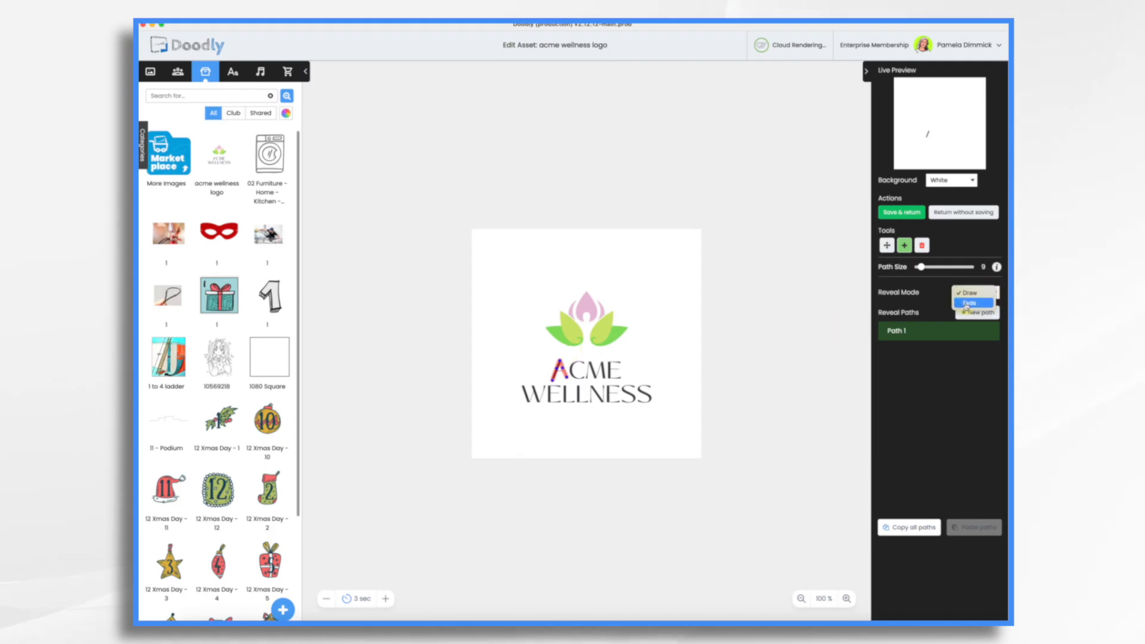
click(969, 303)
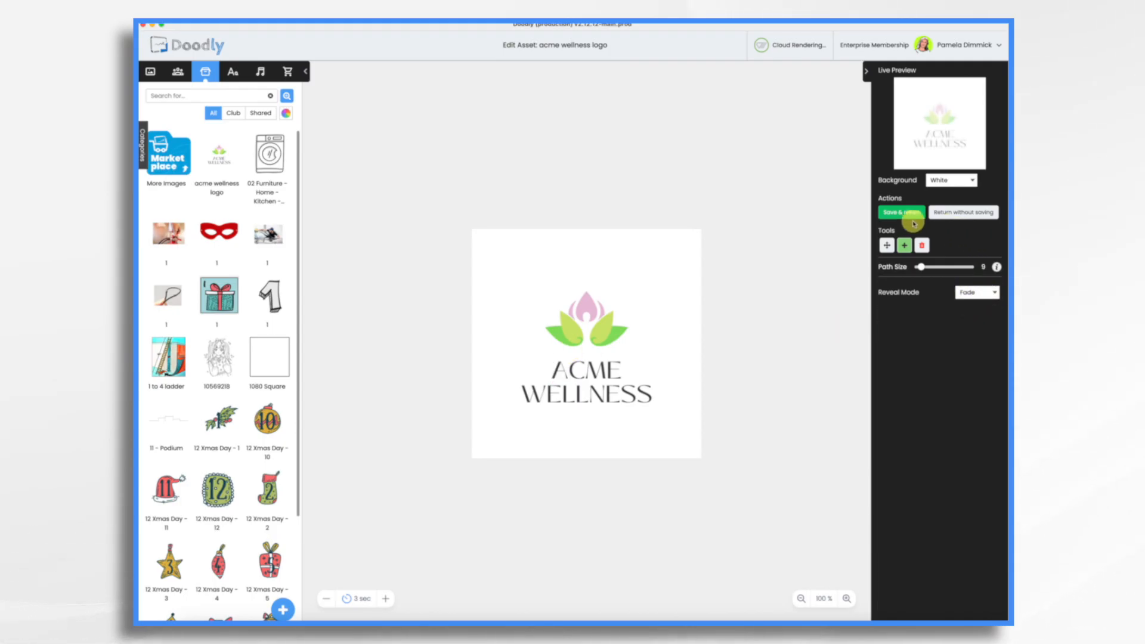
click(902, 214)
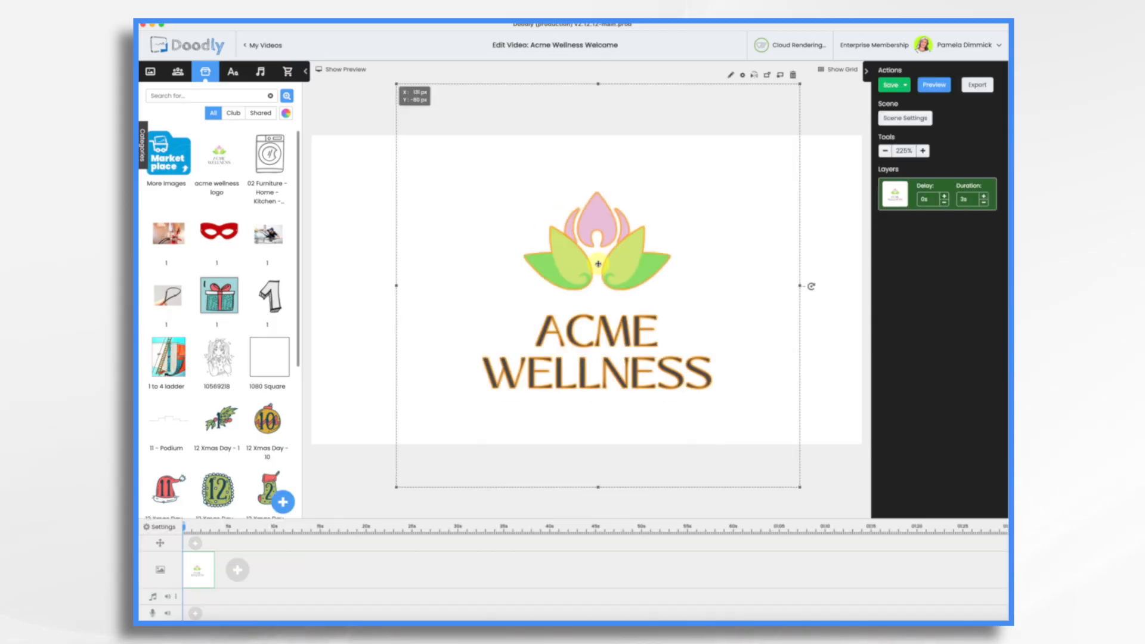
Add an Architects Daughter text reading "What to Expect at" above the logo.
click(232, 72)
drag(225, 220, 459, 182)
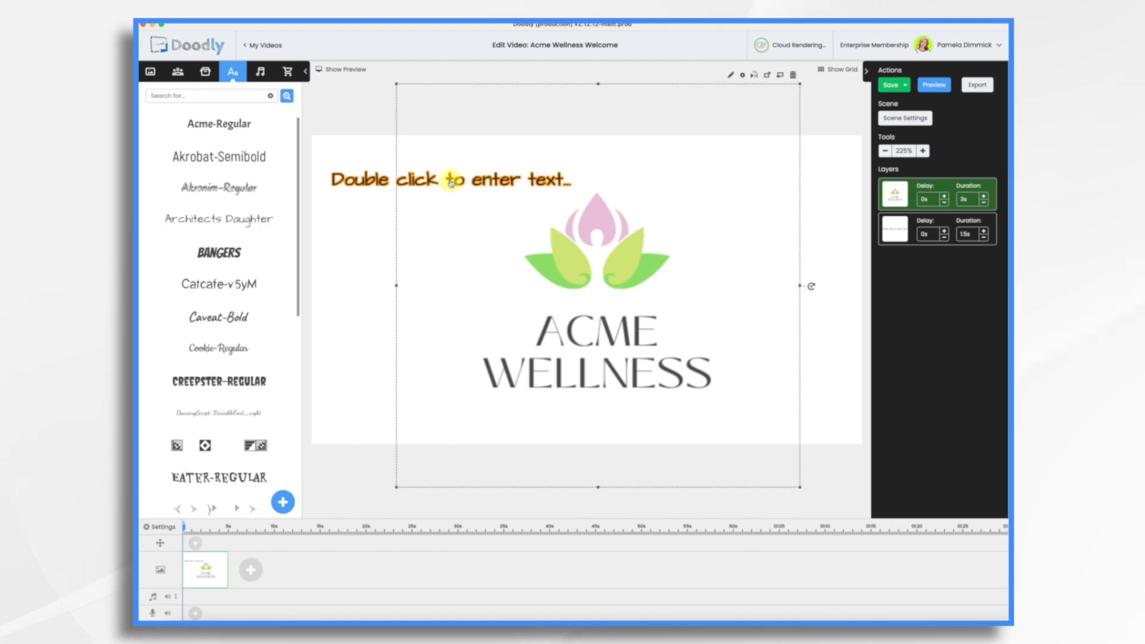
double_click(358, 179)
text(What to Expect a)
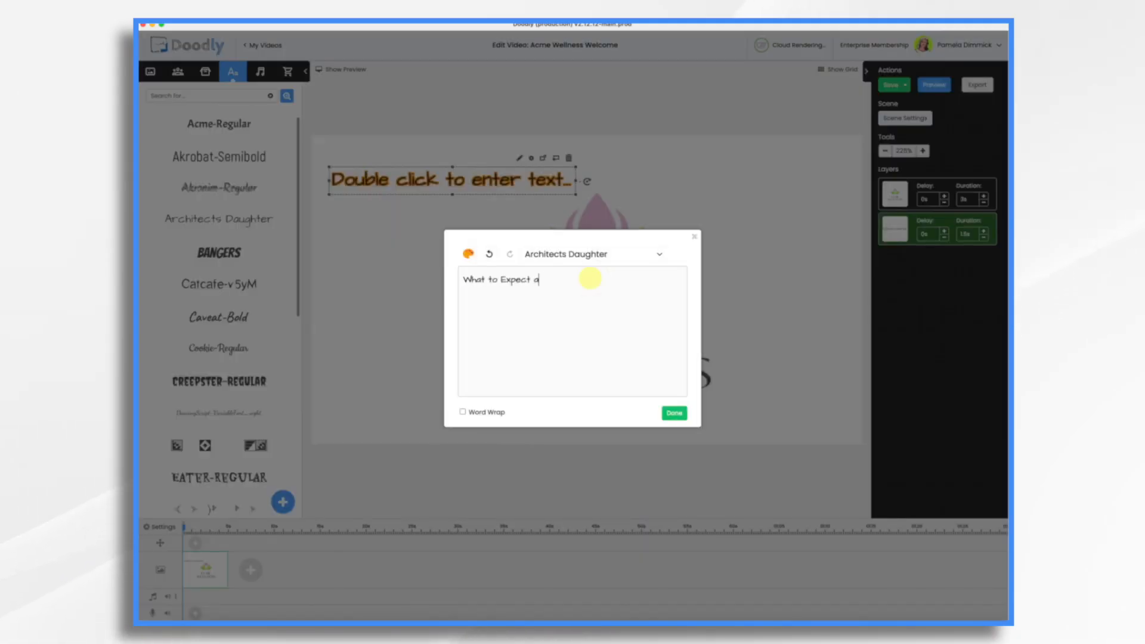
click(675, 413)
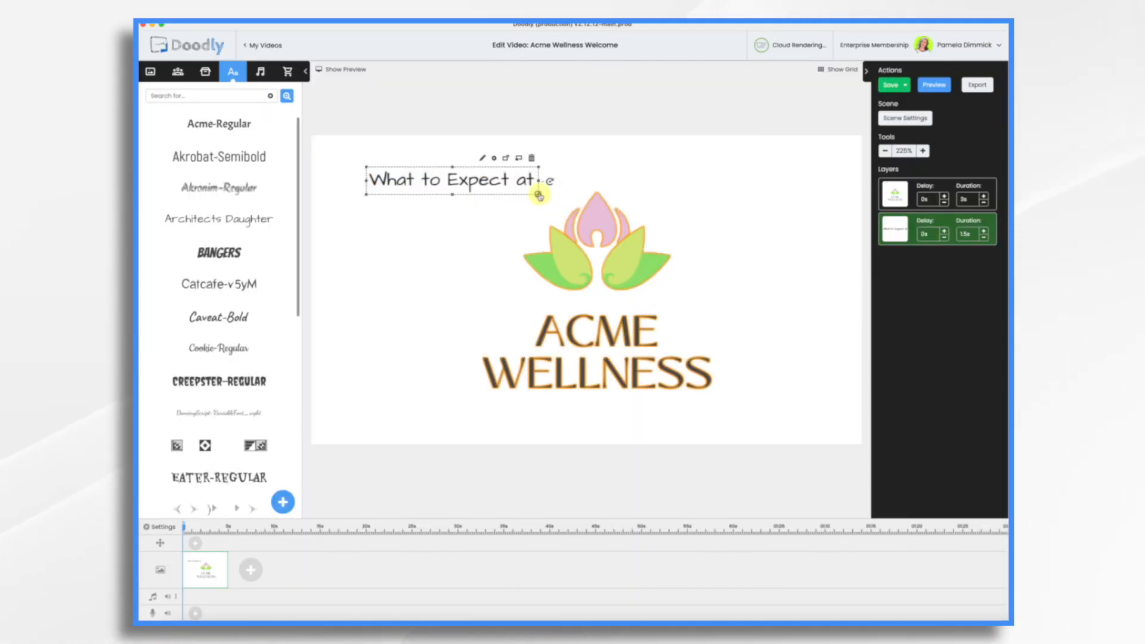
Search the characters for "yoga" and place the Mia Yoga Trainer figure beside the logo at nearly full canvas height.
click(175, 72)
click(183, 97)
text(yoga)
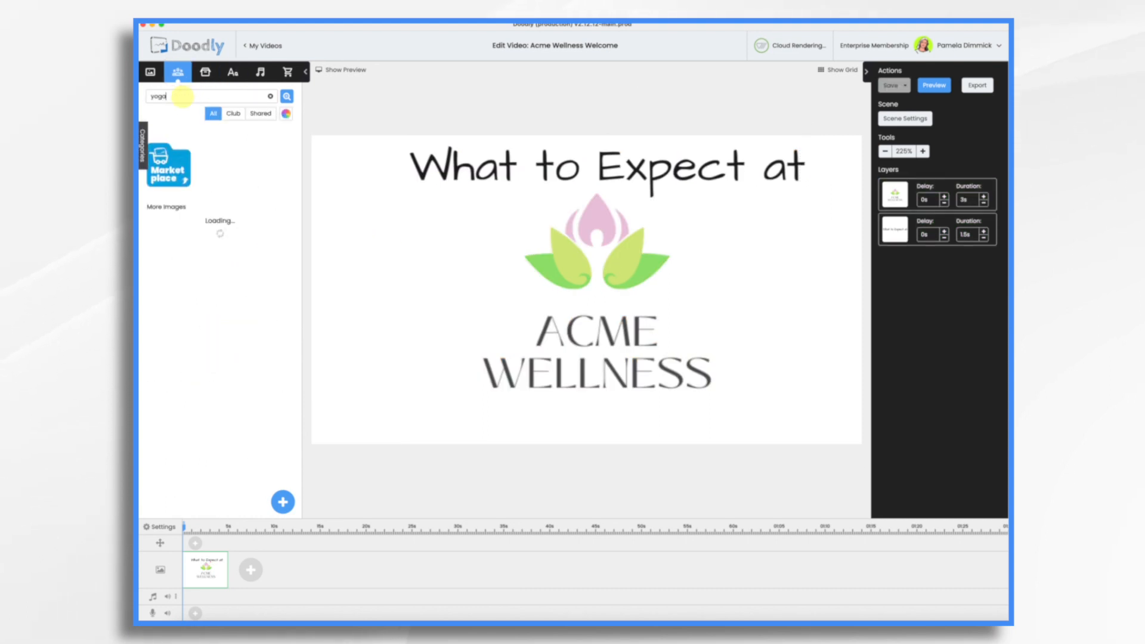
scroll(173, 418, down, 5)
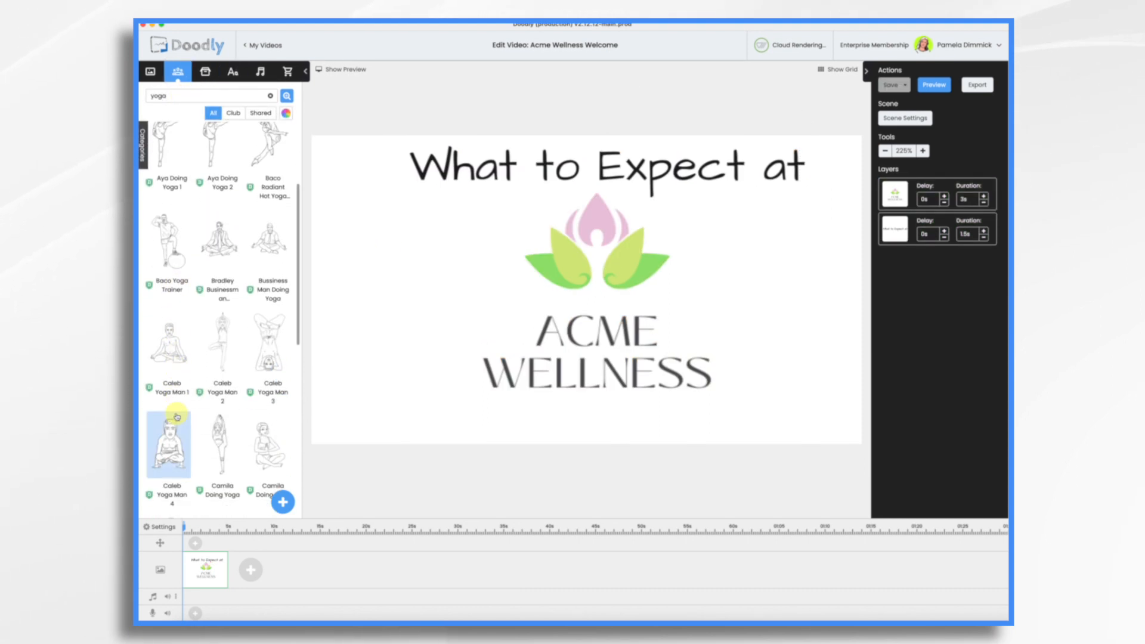
scroll(228, 437, down, 5)
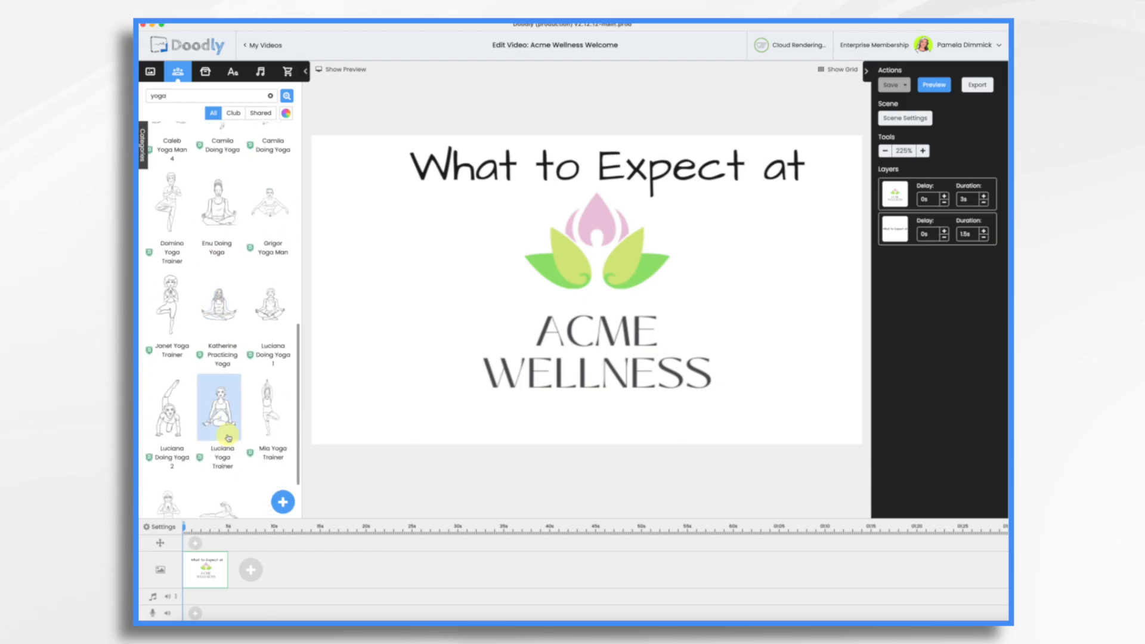
drag(271, 408, 456, 302)
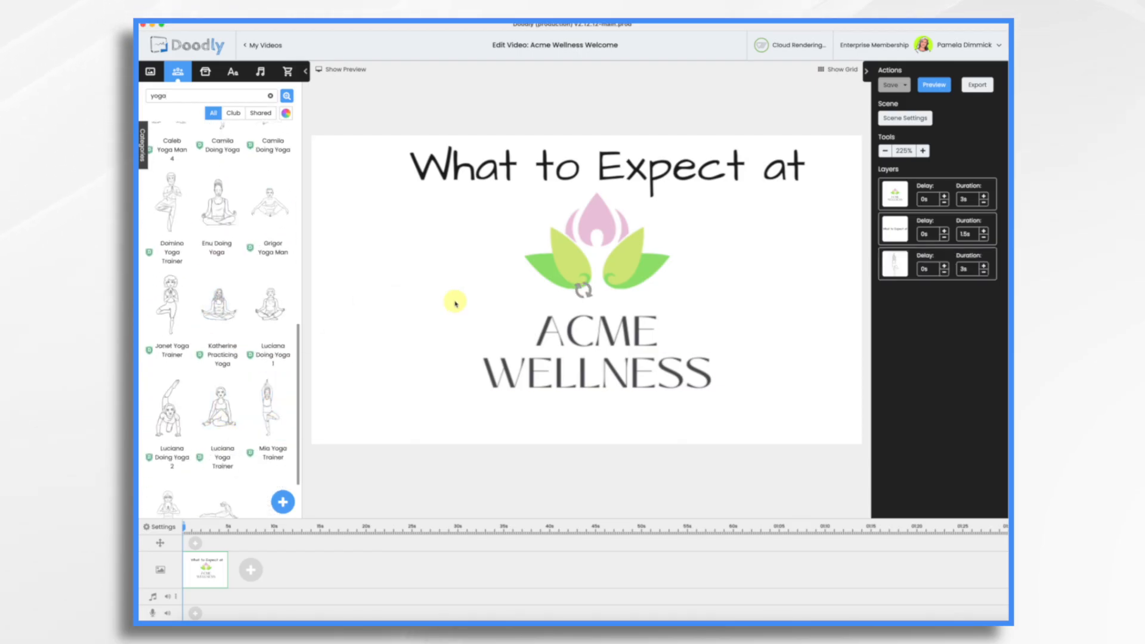
drag(371, 217, 335, 129)
drag(358, 235, 360, 277)
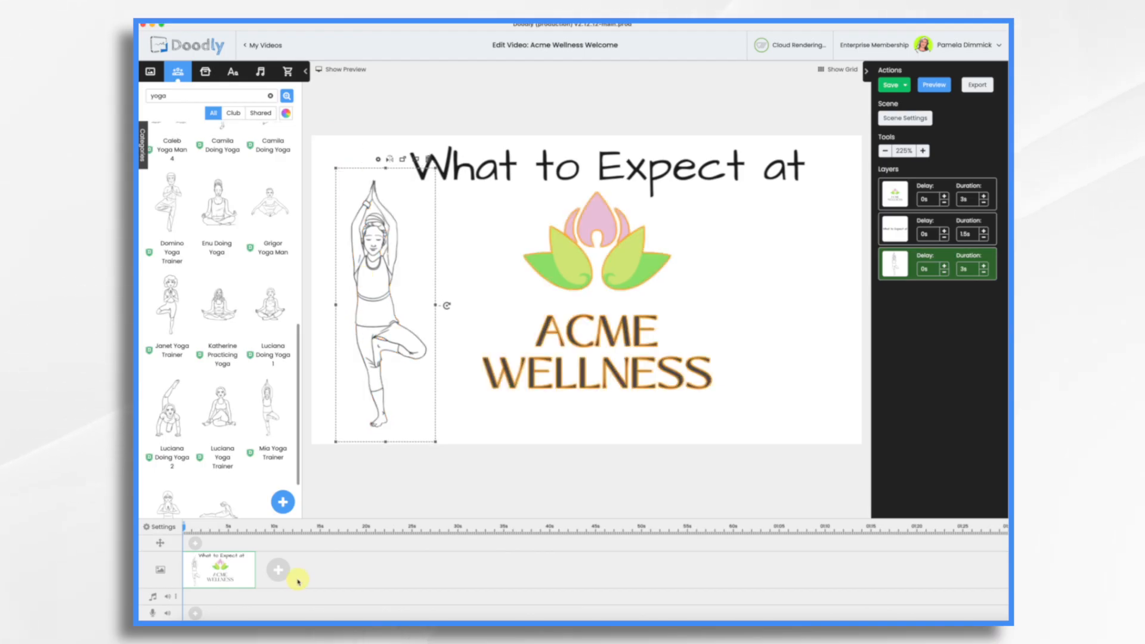
Import Acme Wellness VO.mp3 as a new sound on the audio track and preview the video with it.
click(263, 73)
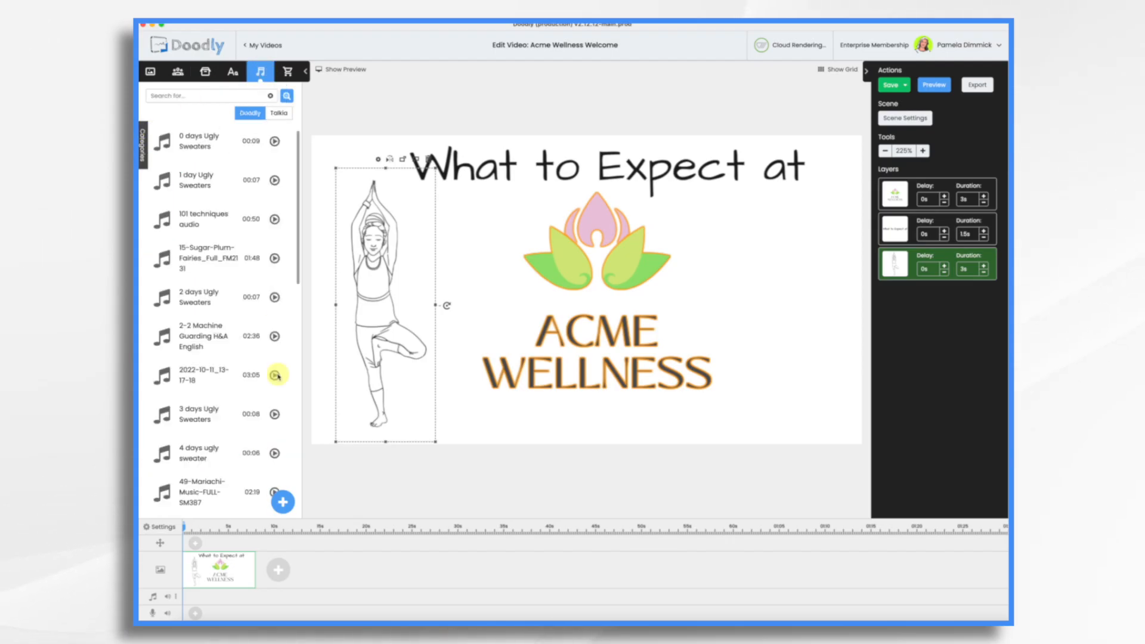
click(283, 503)
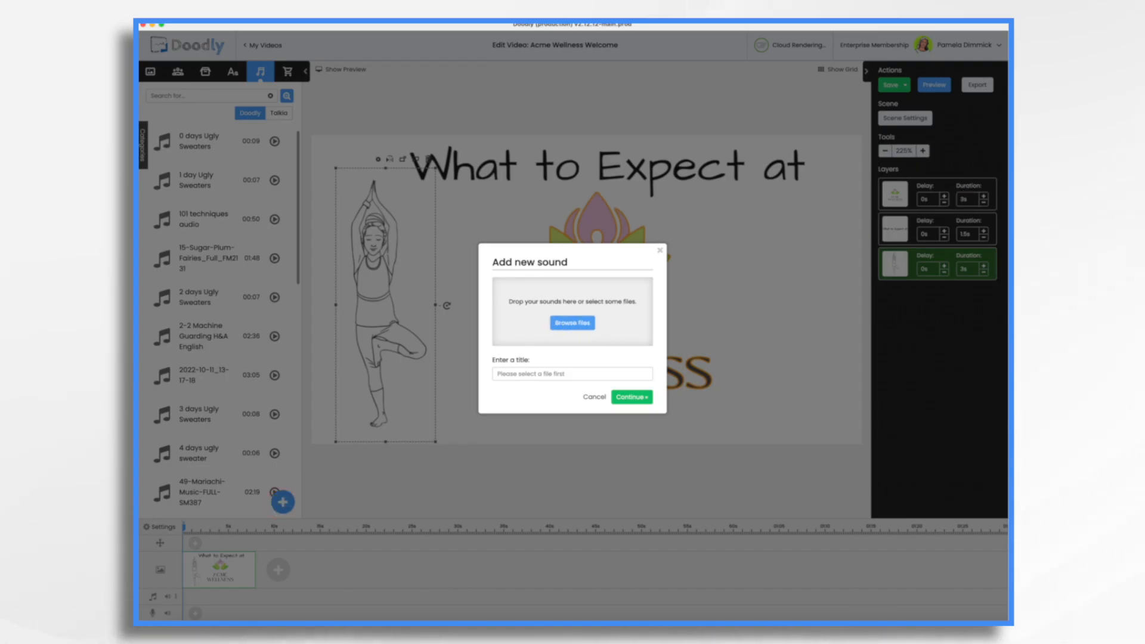
drag(967, 200, 579, 314)
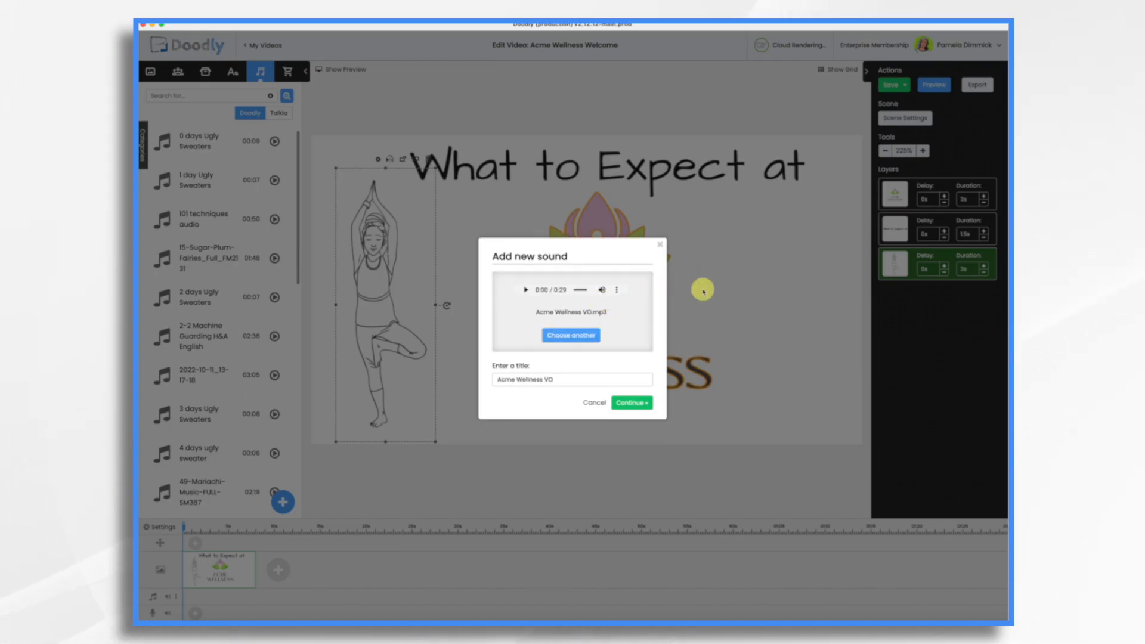
click(632, 402)
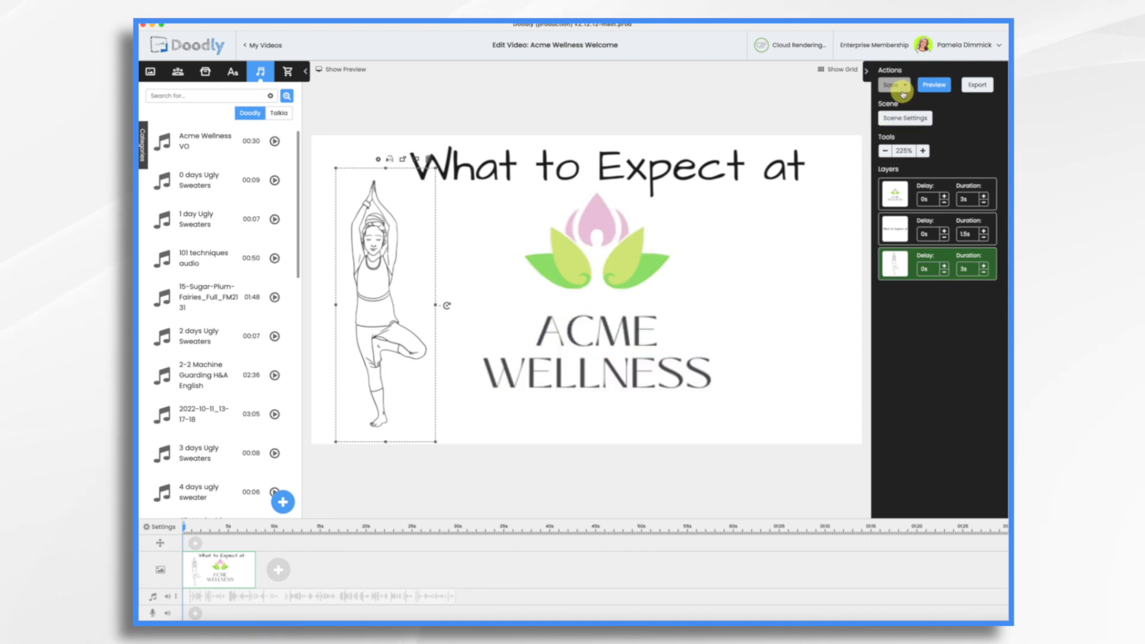
click(939, 86)
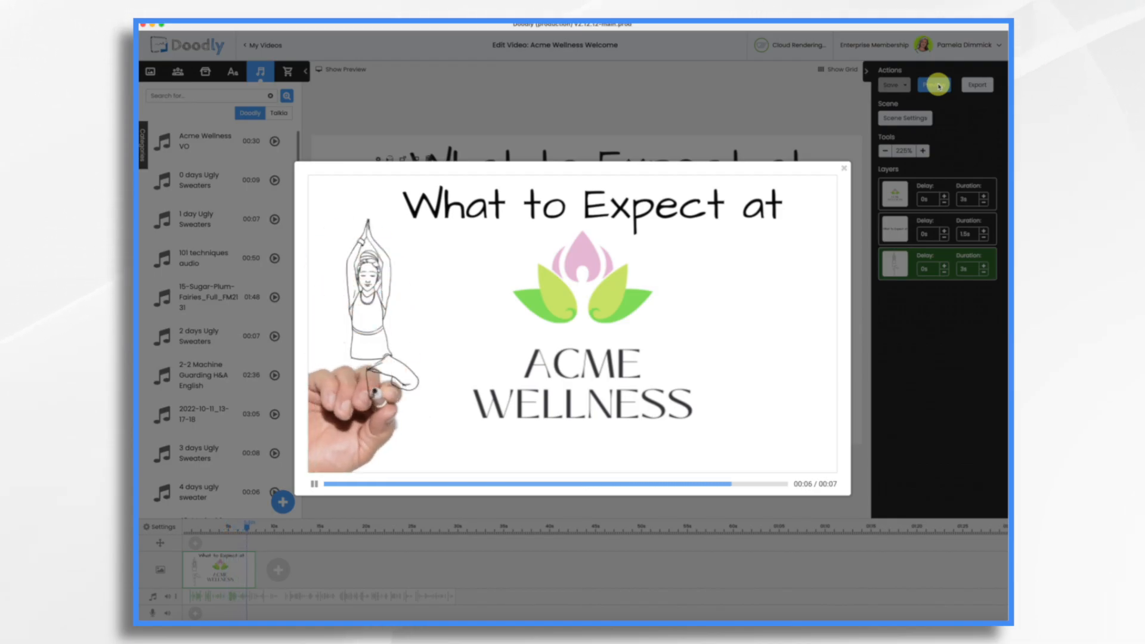
click(844, 169)
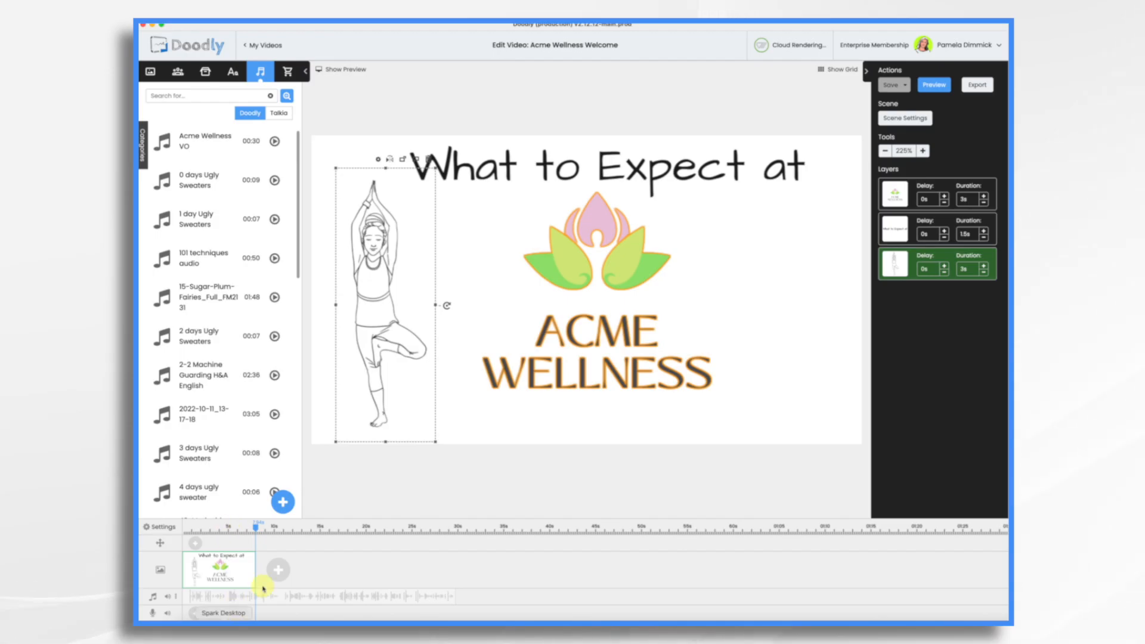
Set the logo's duration to 0.5s and the yoga figure's to 2s, and move the figure's layer before the text layer.
click(973, 200)
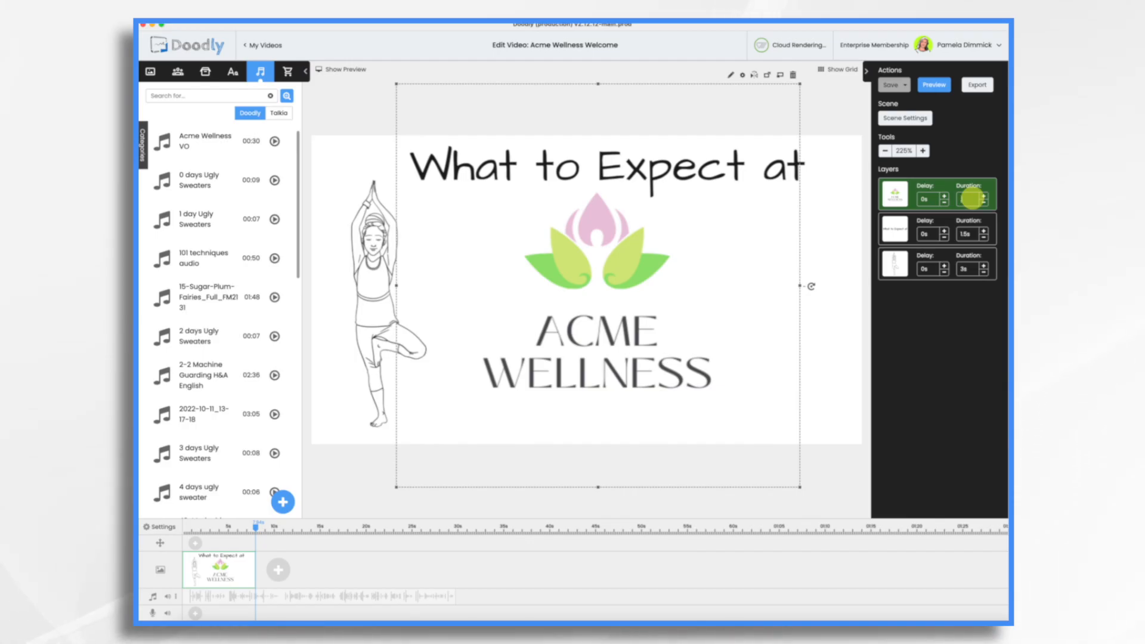
key(Return)
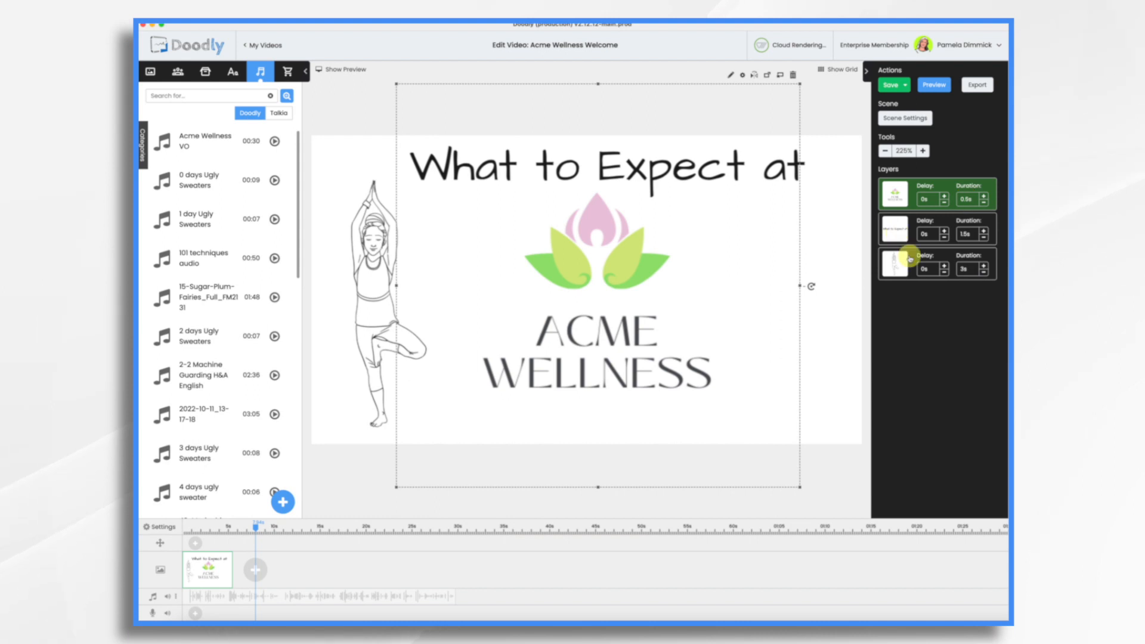
click(985, 273)
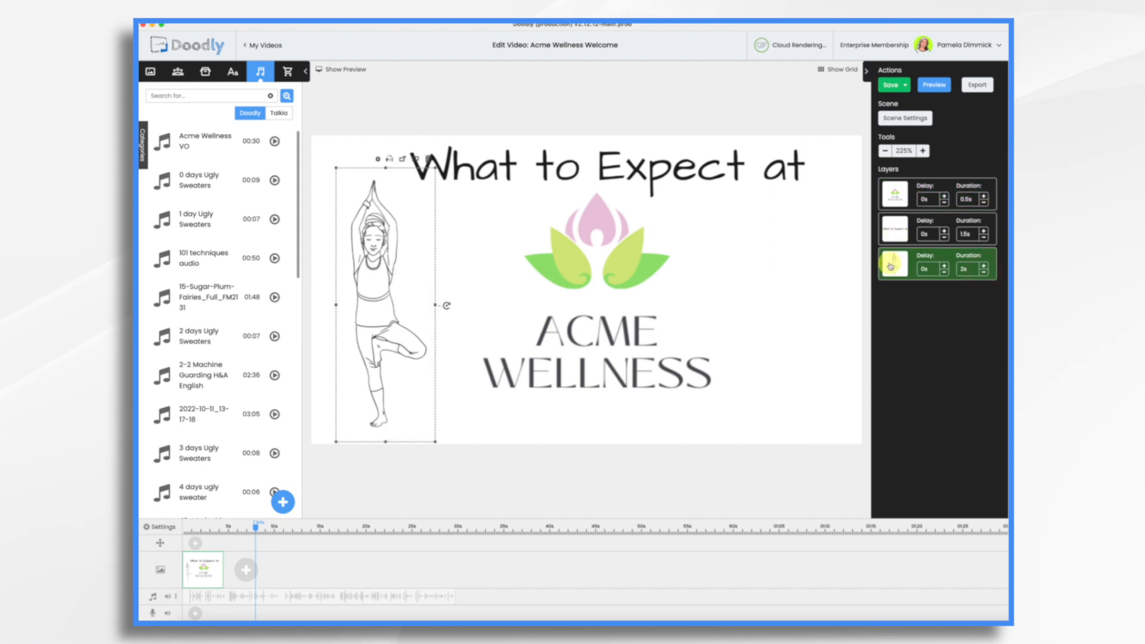
drag(891, 267, 893, 233)
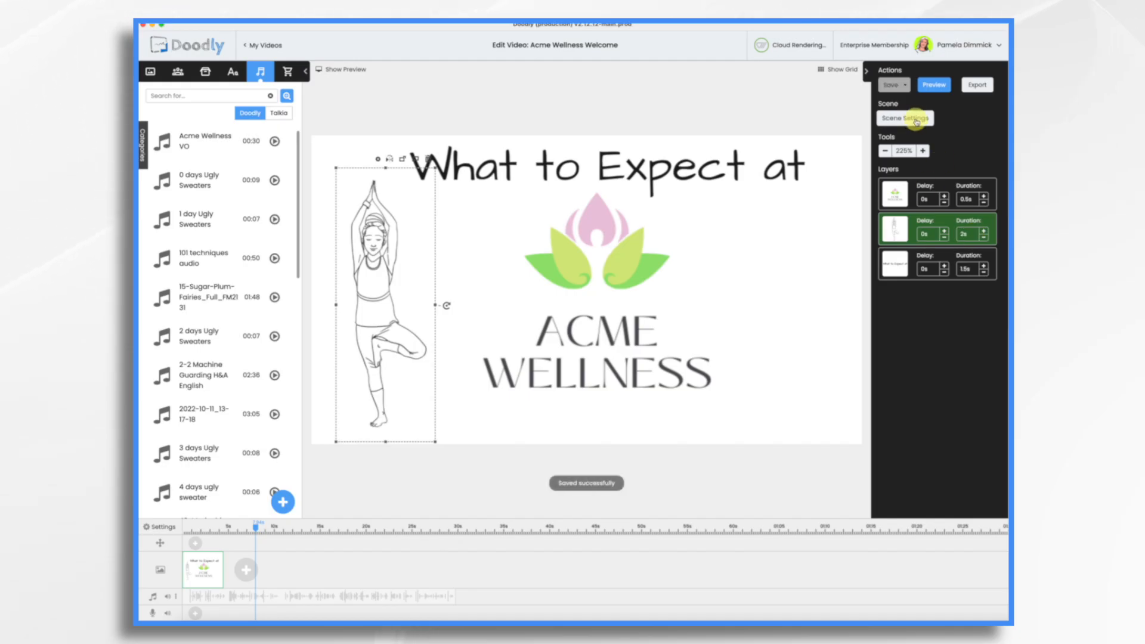
Give the first scene a rightward exit animation and 1.5s of extra time, and preview the video.
click(915, 119)
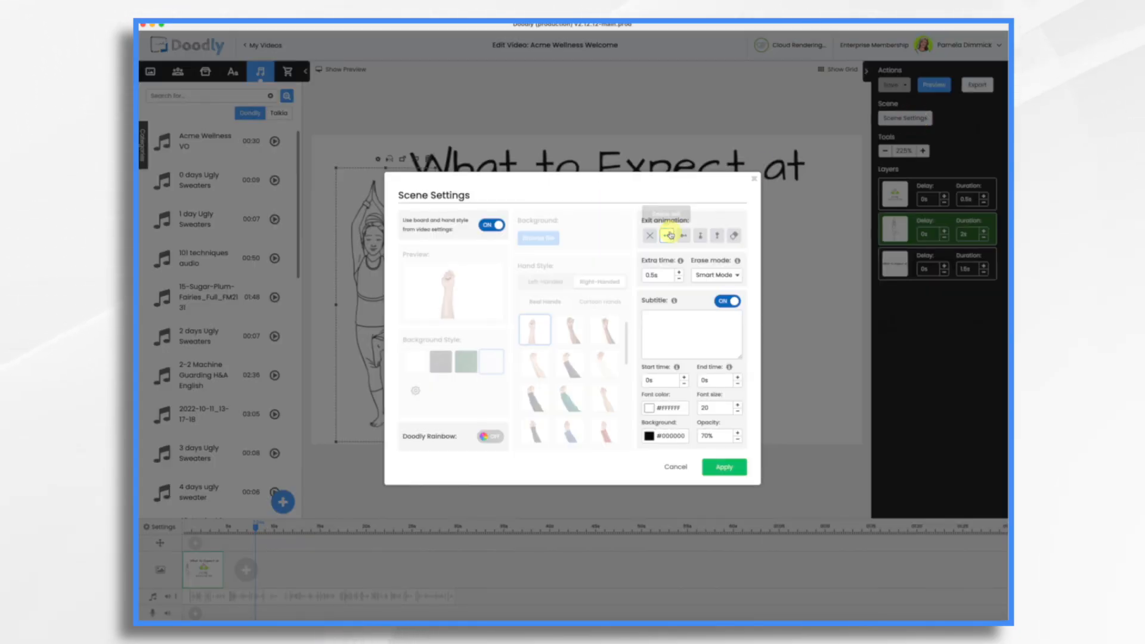
click(680, 272)
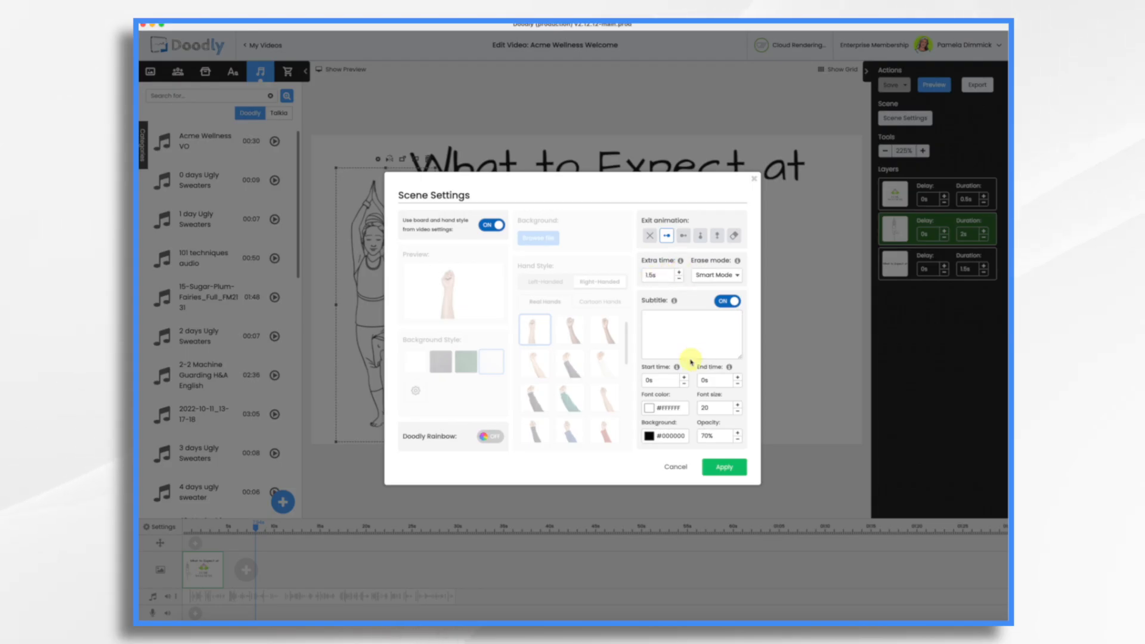
click(726, 471)
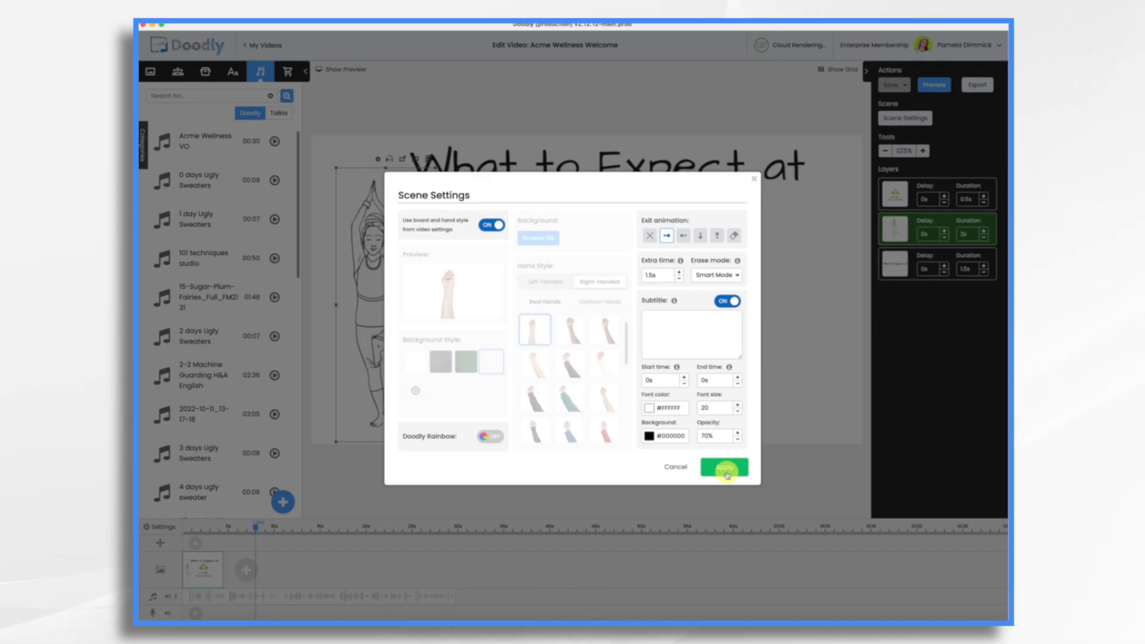
click(727, 471)
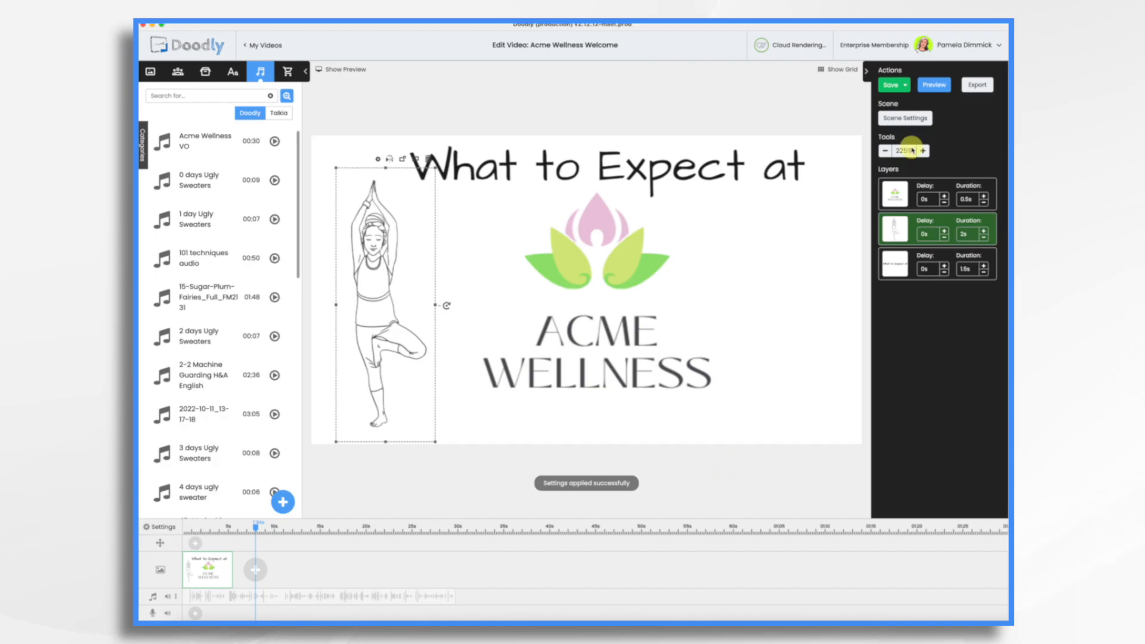
click(935, 89)
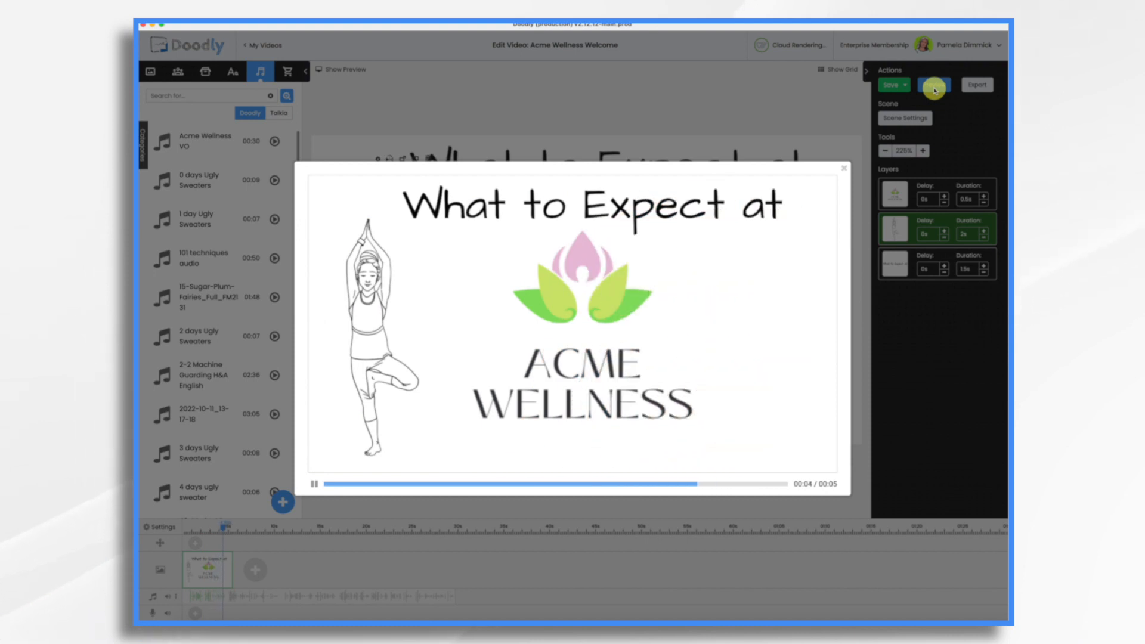
click(844, 169)
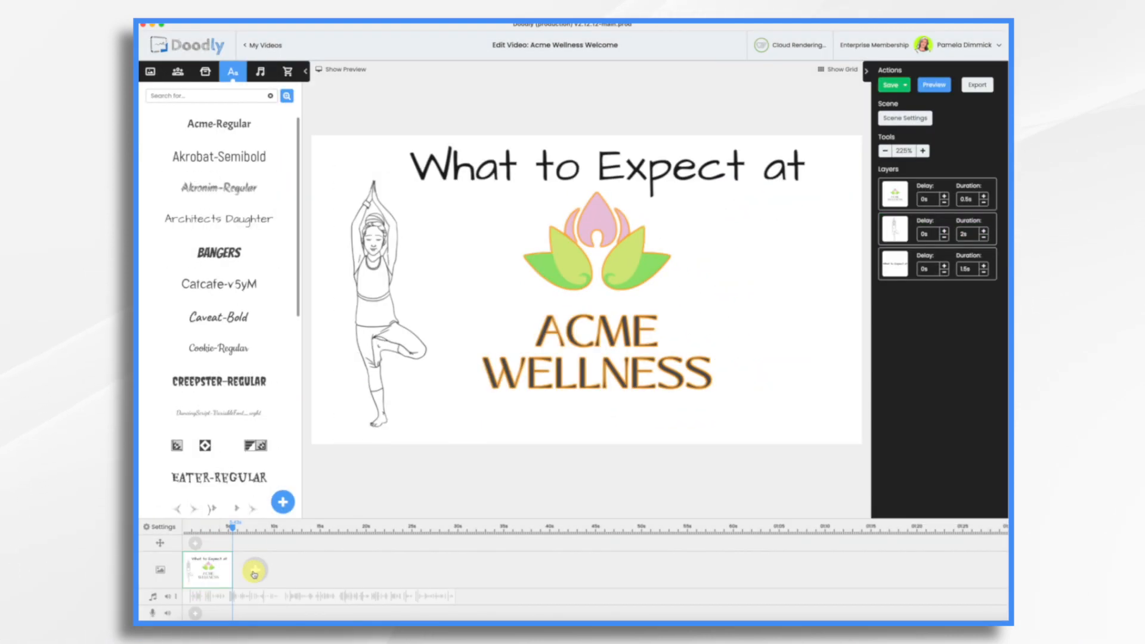
Add a second scene and fill it with the ready-made reception room showing a receptionist at a curved desk.
click(254, 572)
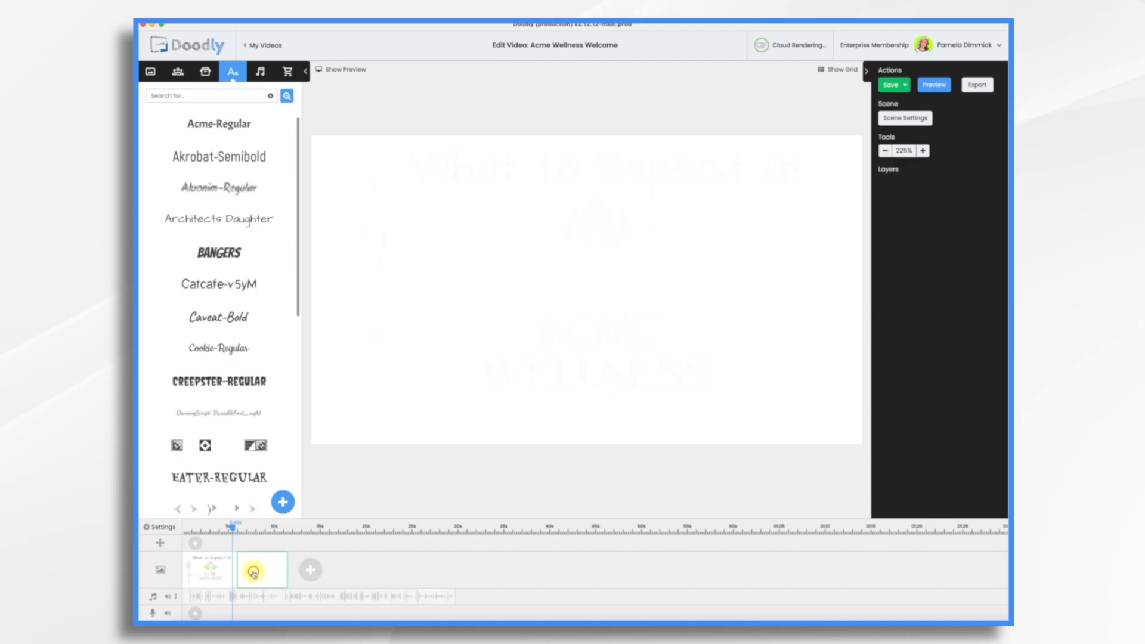
click(150, 73)
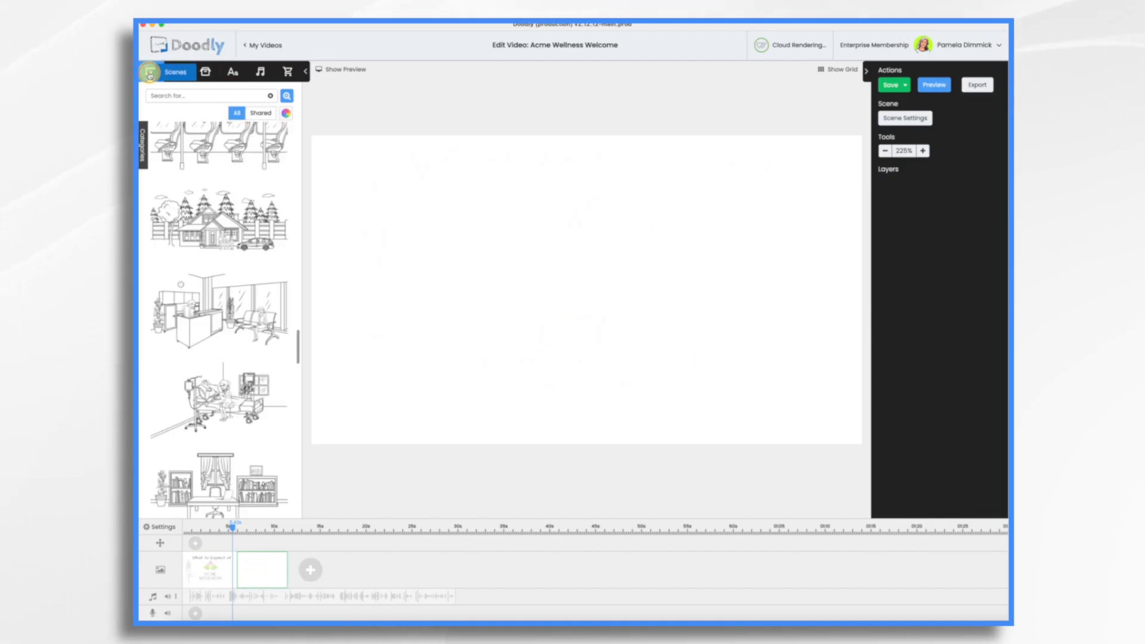
scroll(248, 387, down, 3)
scroll(248, 386, up, 5)
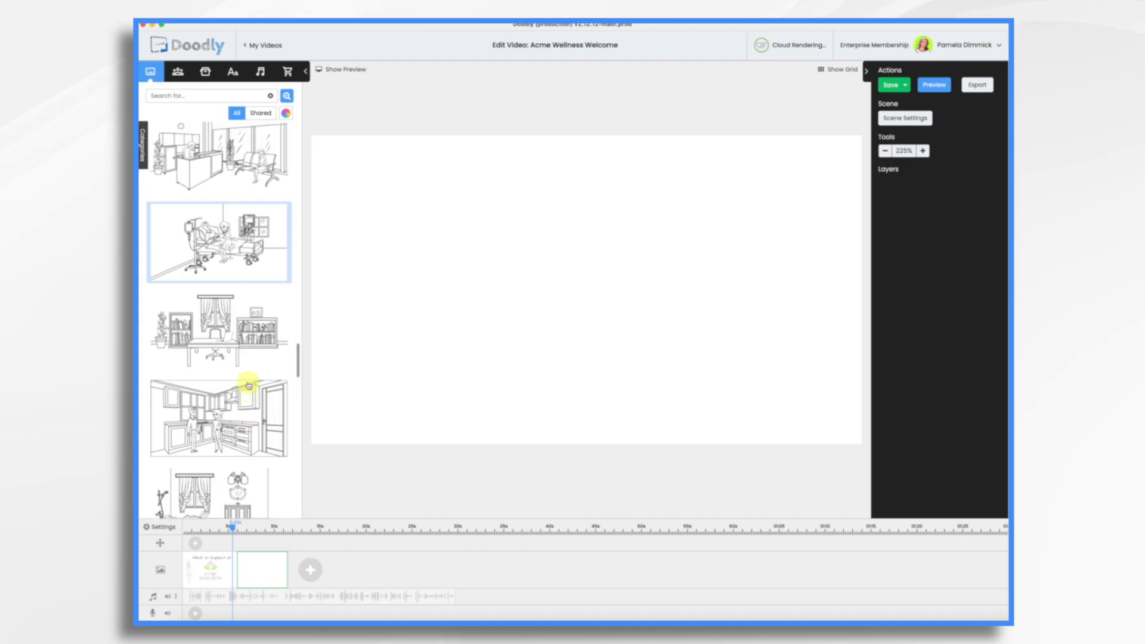
scroll(248, 386, down, 10)
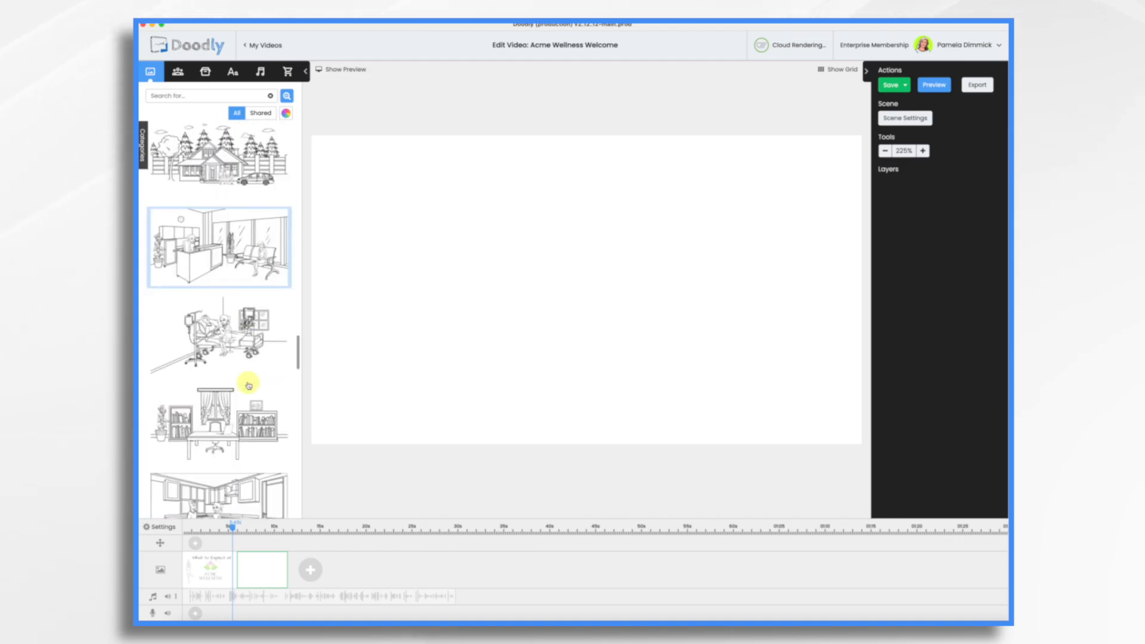
scroll(246, 281, down, 8)
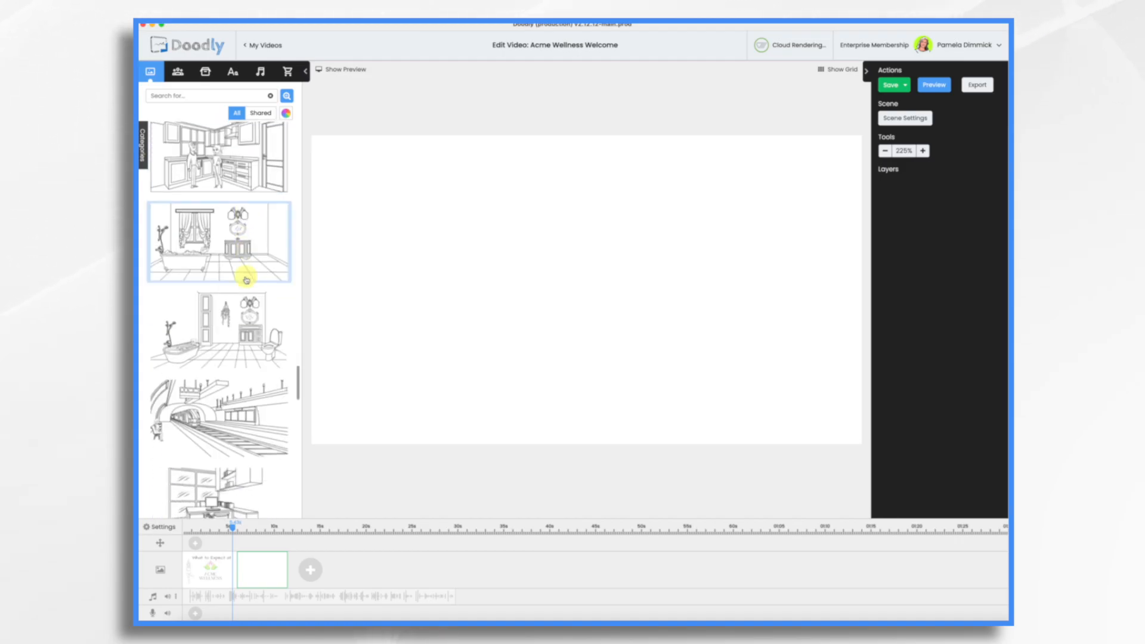
scroll(246, 281, down, 1)
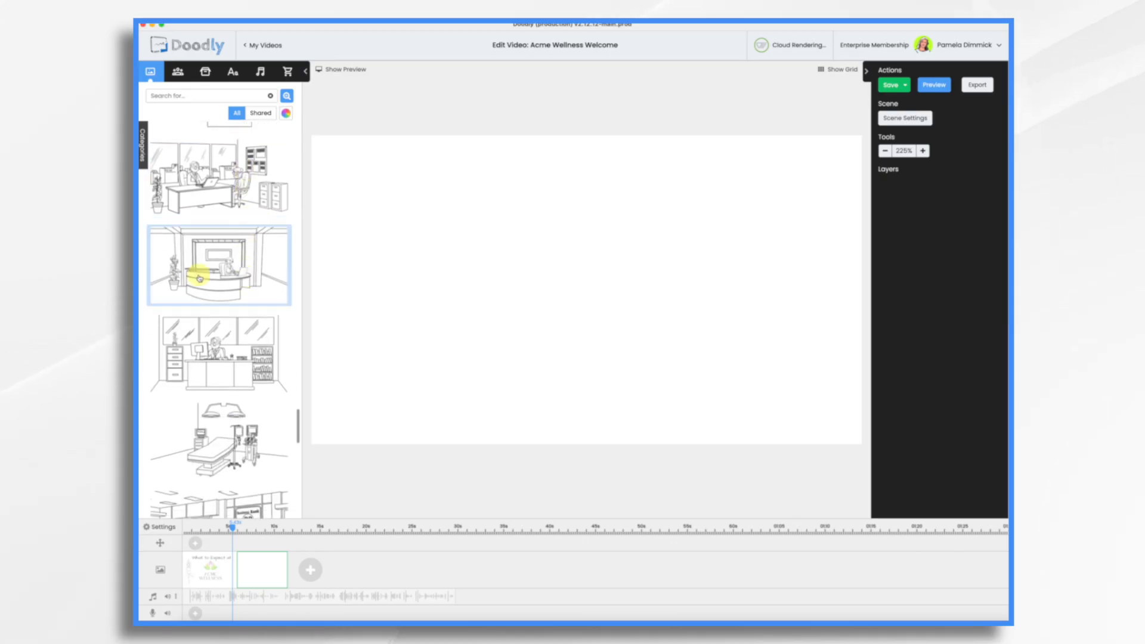
drag(203, 278, 495, 263)
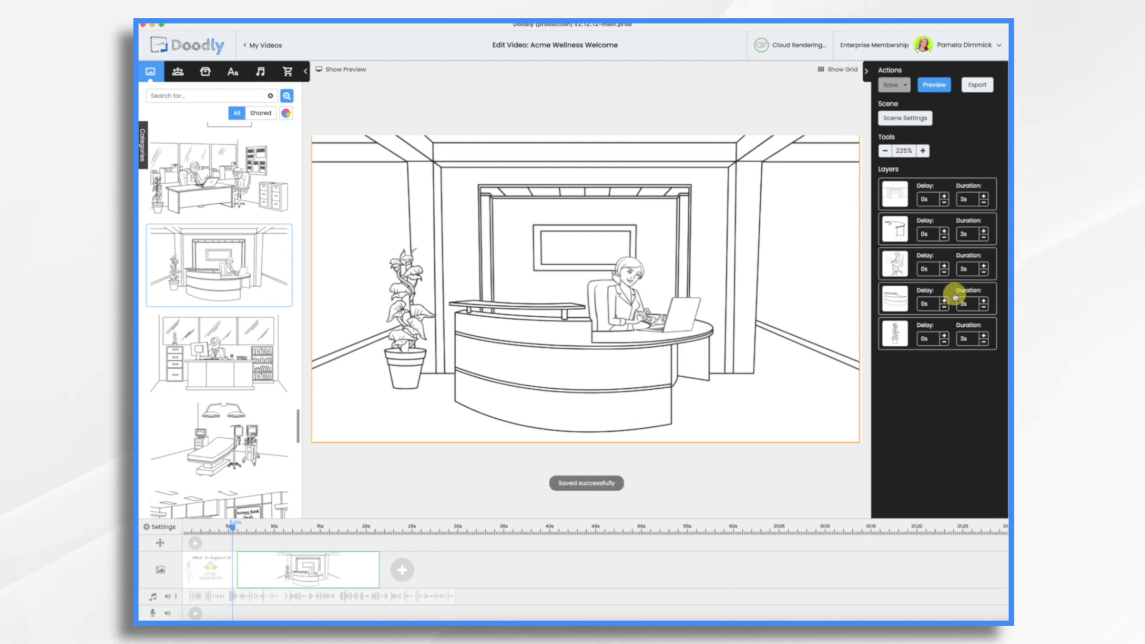
Set the enter animation to None for all five layers of the reception scene.
click(906, 192)
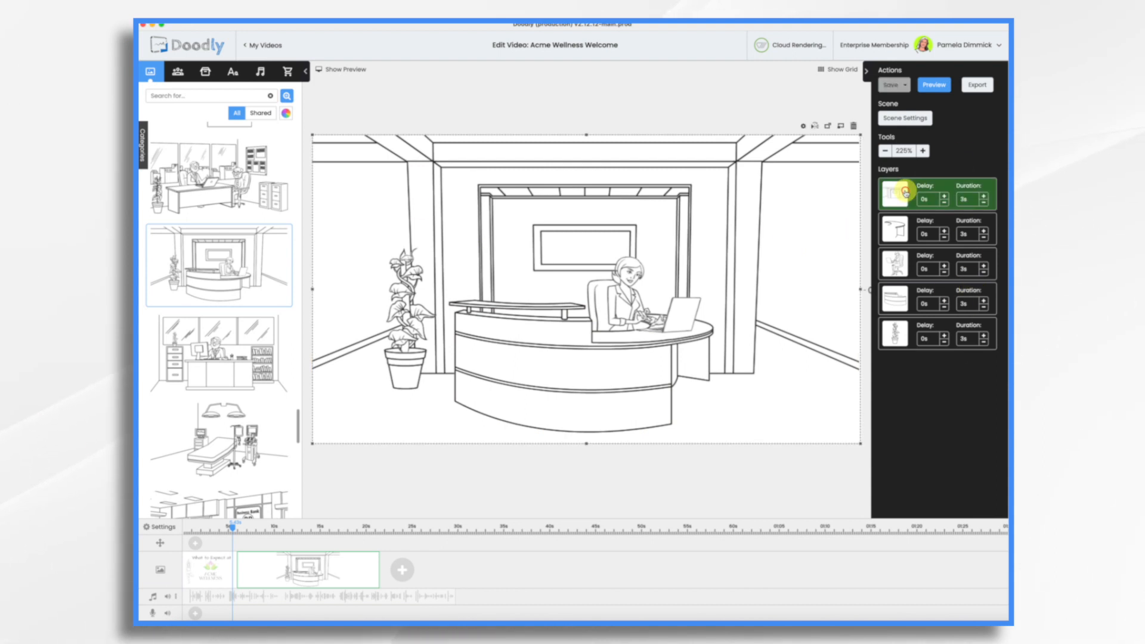
shift+click(902, 224)
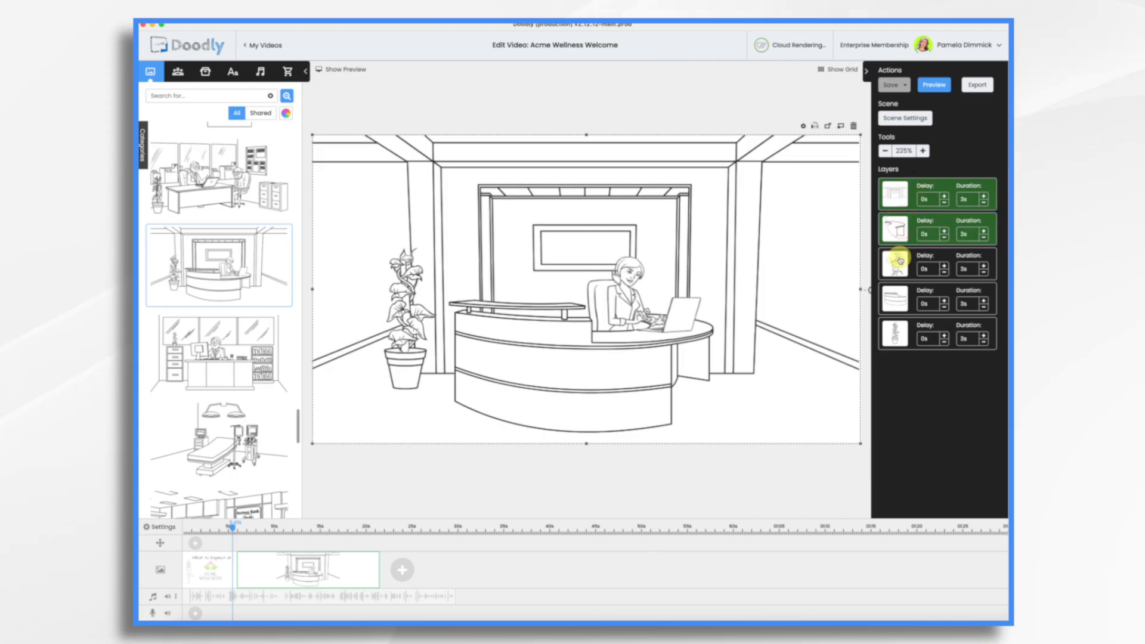
shift+click(900, 260)
shift+click(900, 299)
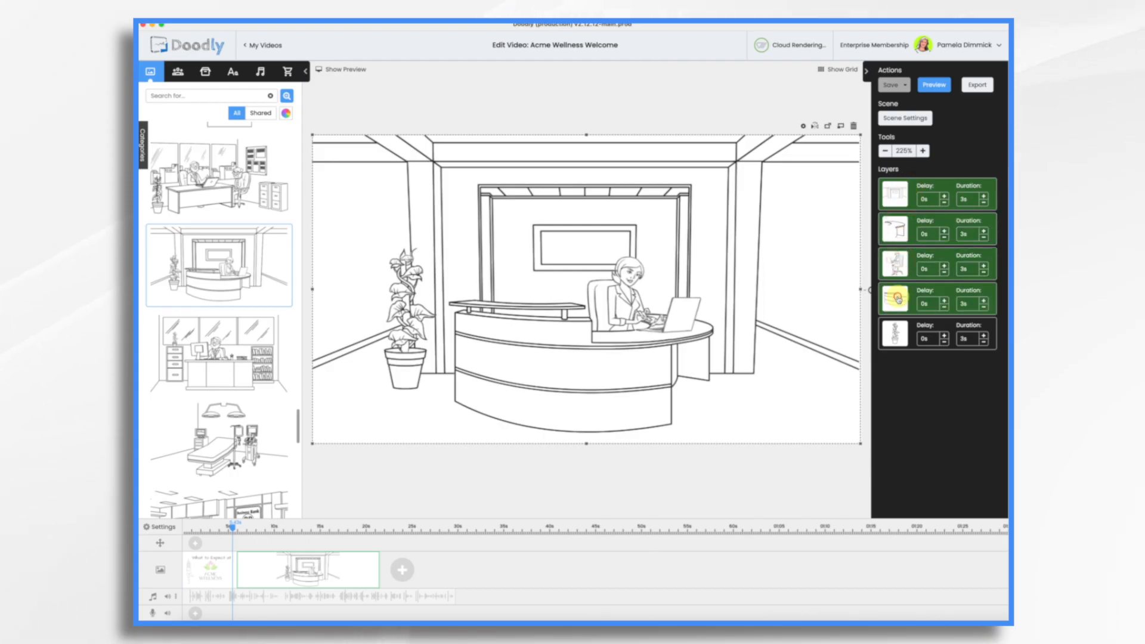
shift+click(902, 338)
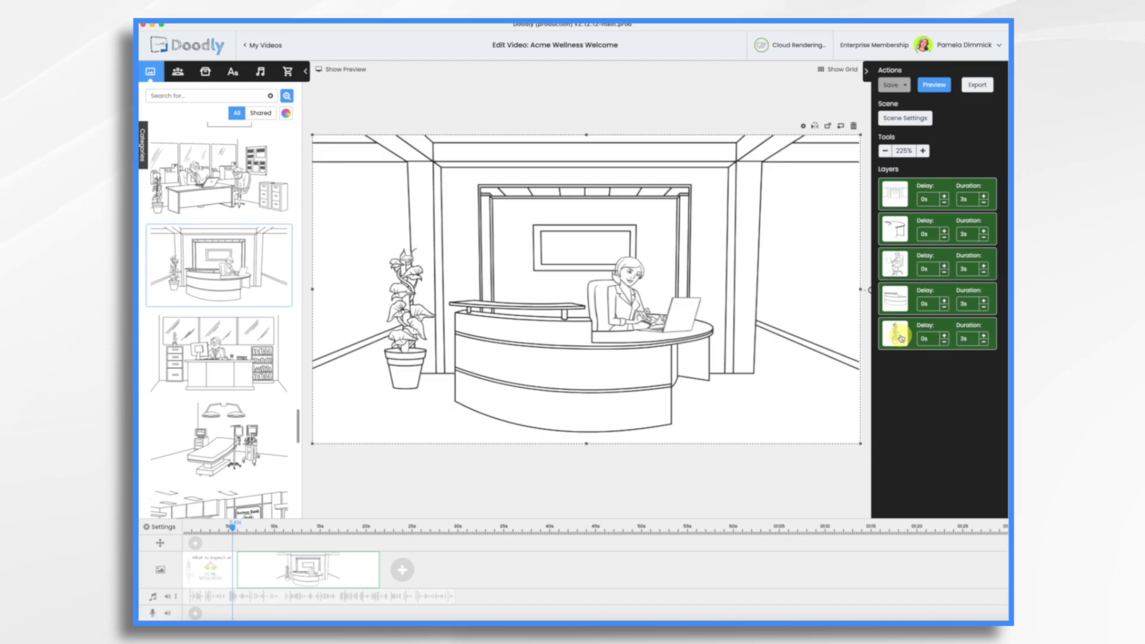
right_click(901, 338)
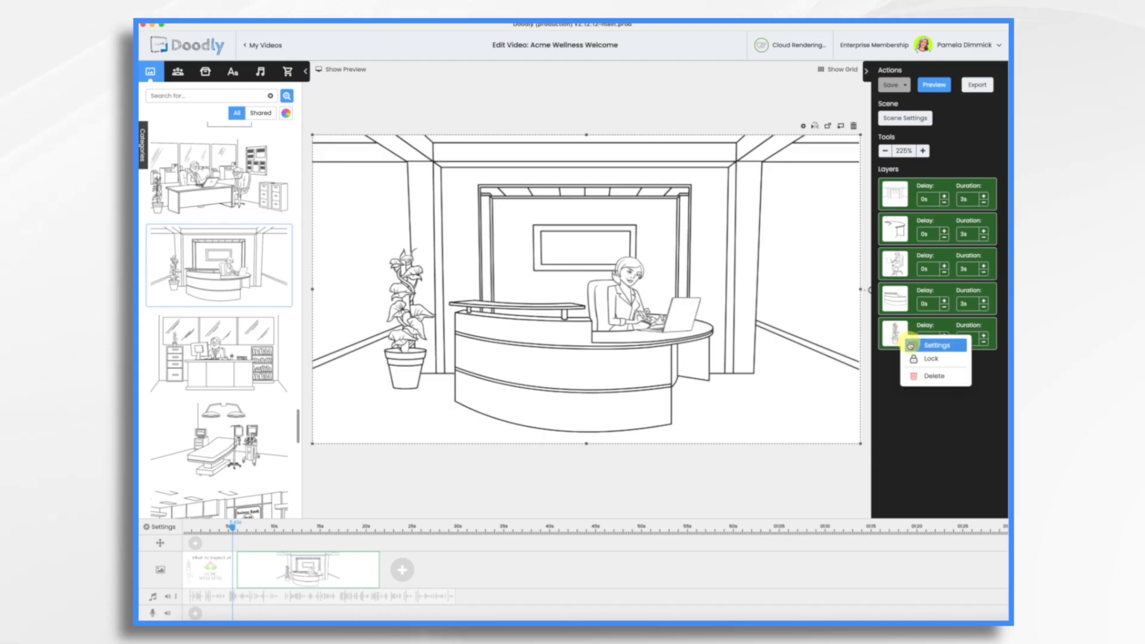
click(912, 346)
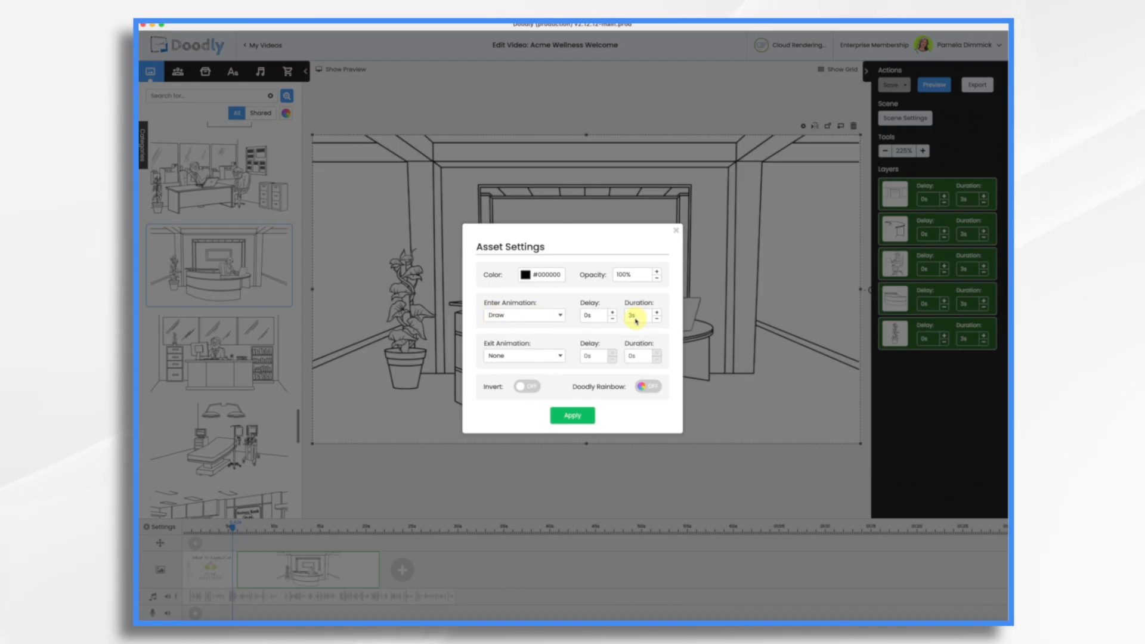
click(548, 318)
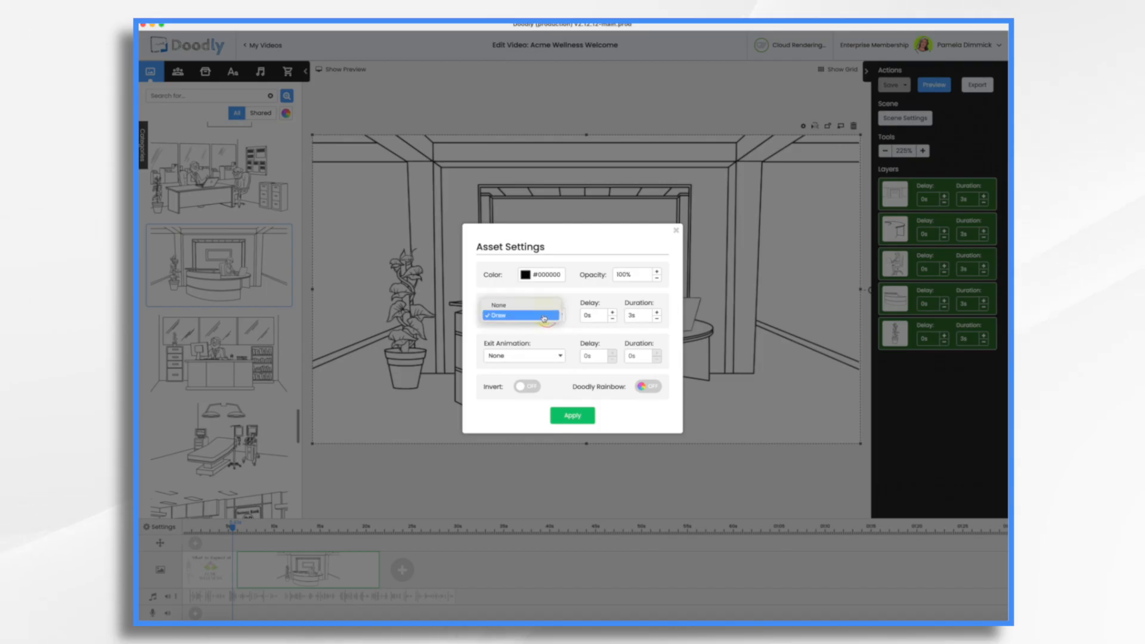
click(531, 307)
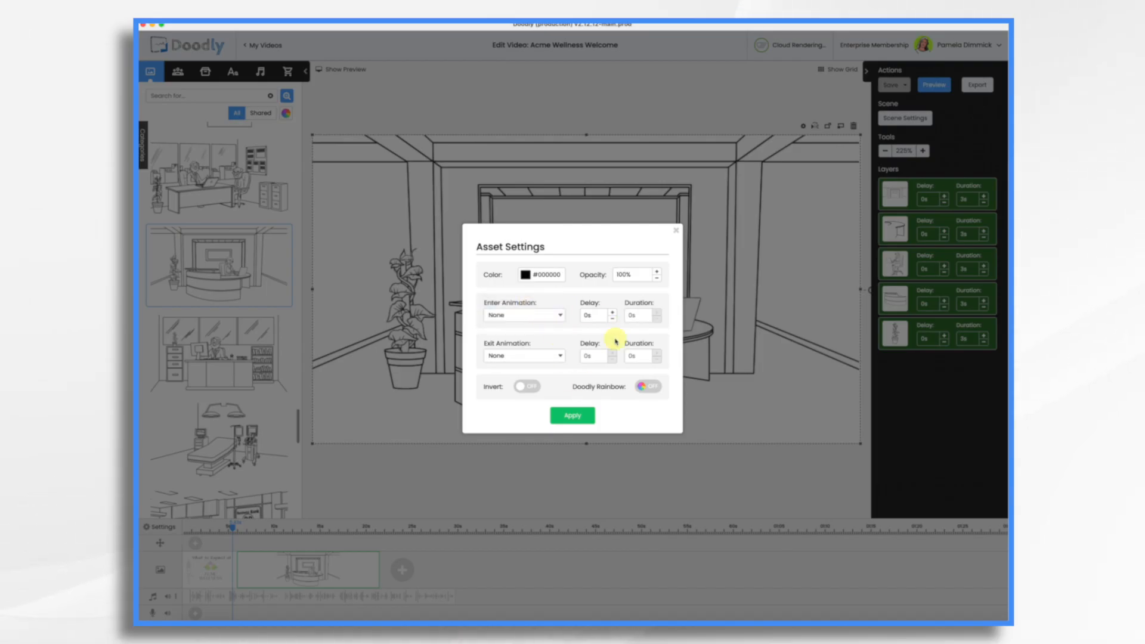
click(580, 416)
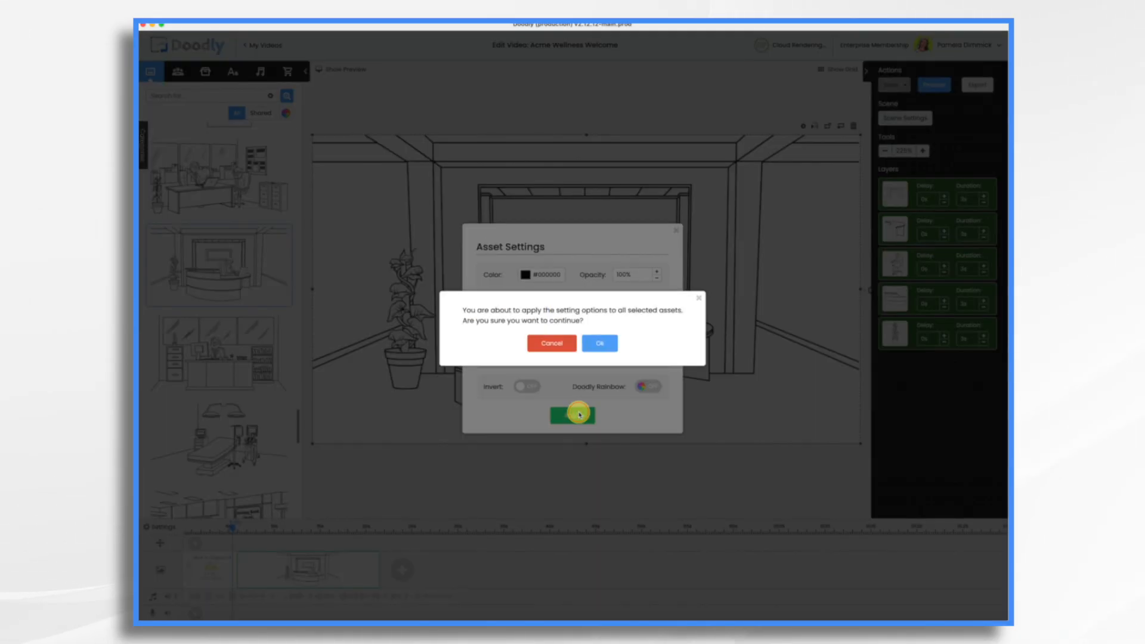
click(608, 344)
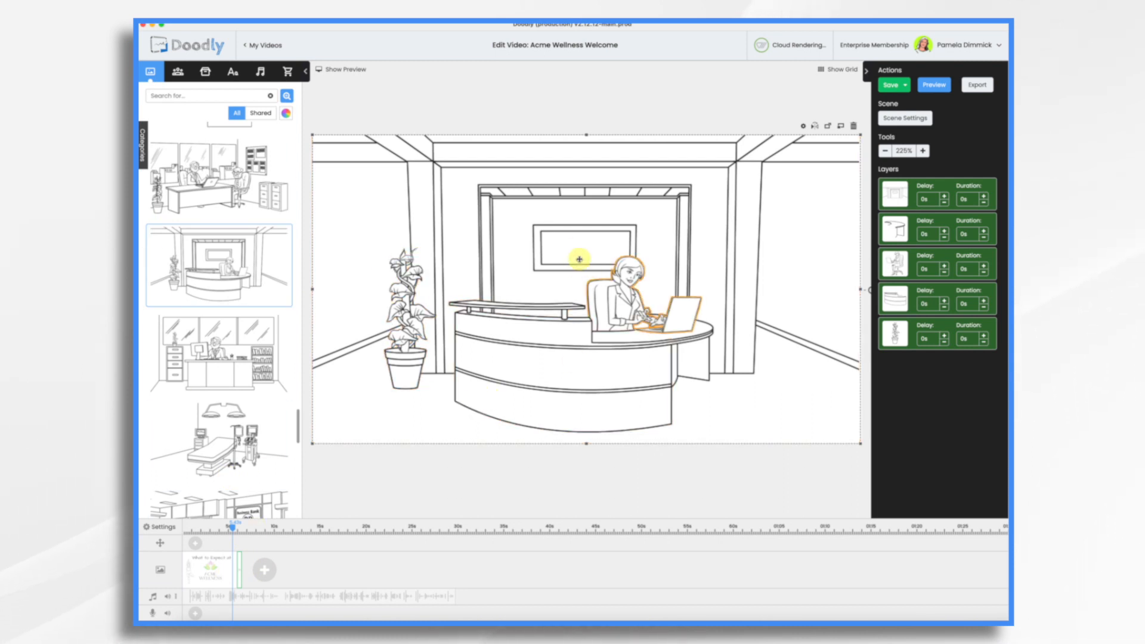
Copy the Acme Wellness logo from the first scene into the reception scene and shrink it to fit inside the wall frame.
click(207, 578)
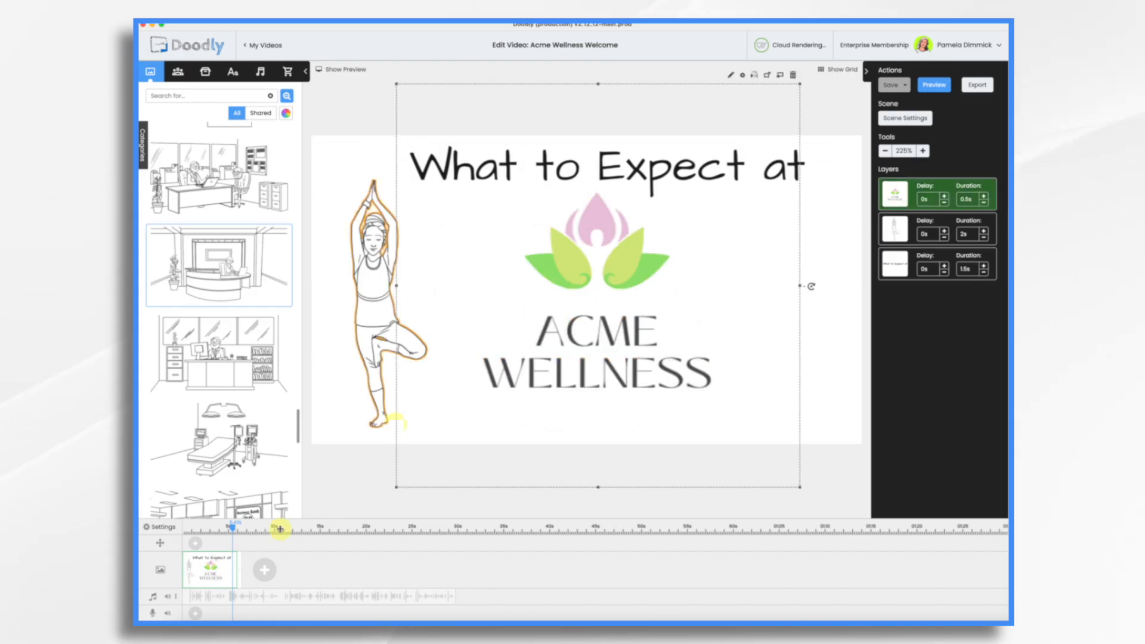
key(super+v)
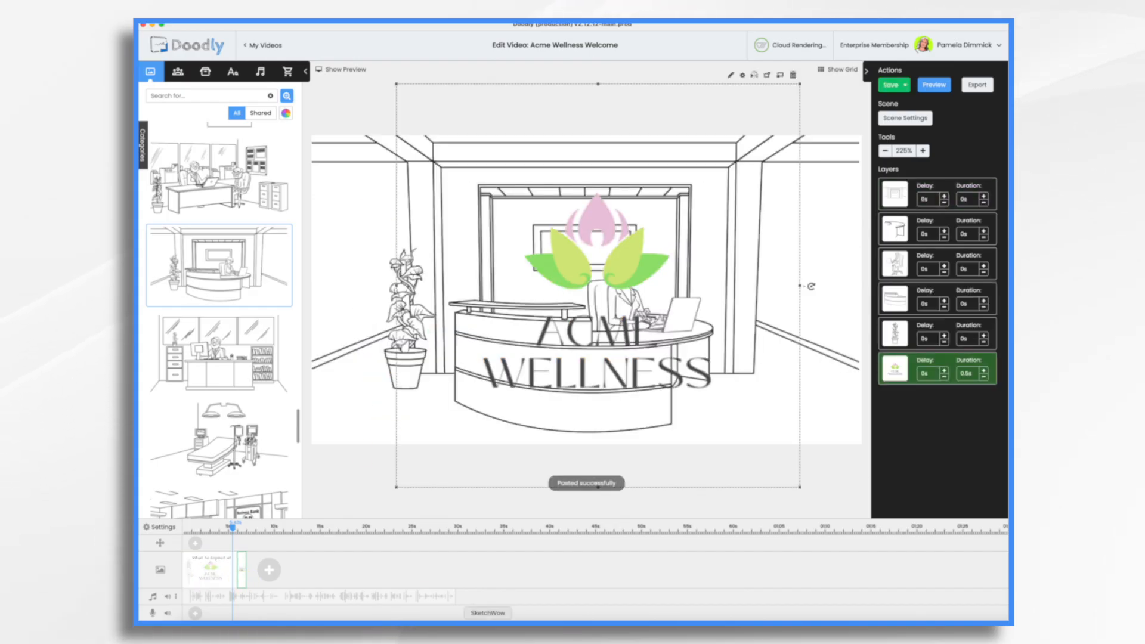
drag(806, 486, 563, 252)
drag(618, 291, 555, 254)
drag(544, 210, 583, 247)
click(738, 420)
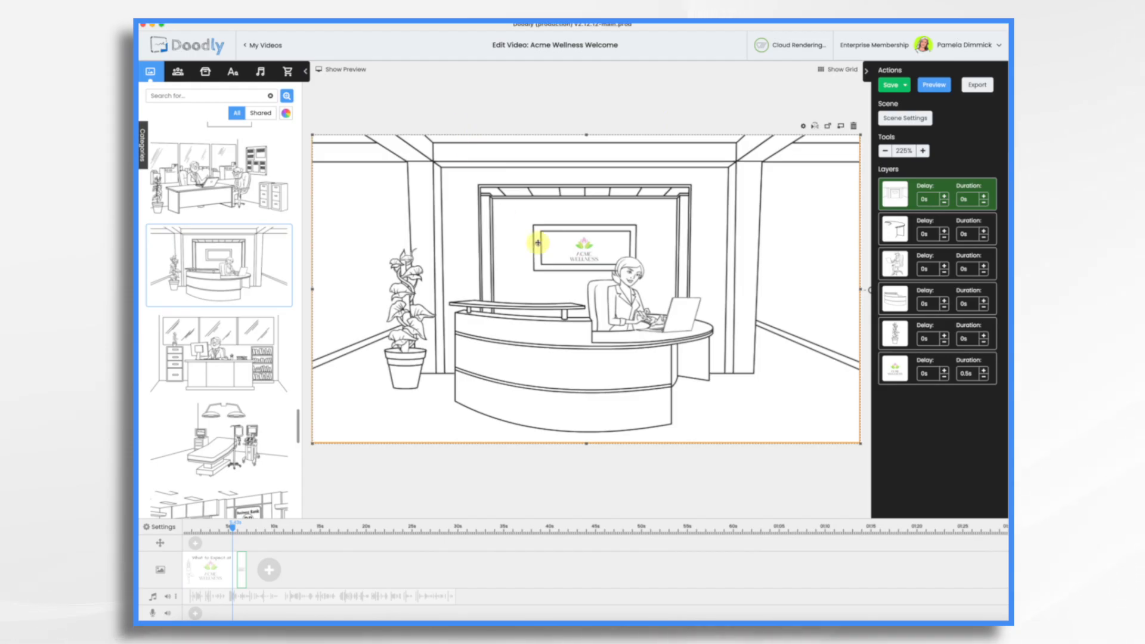
Enlarge all layers of the reception scene together beyond the canvas and shift them so the desk sits toward the left.
key(super+a)
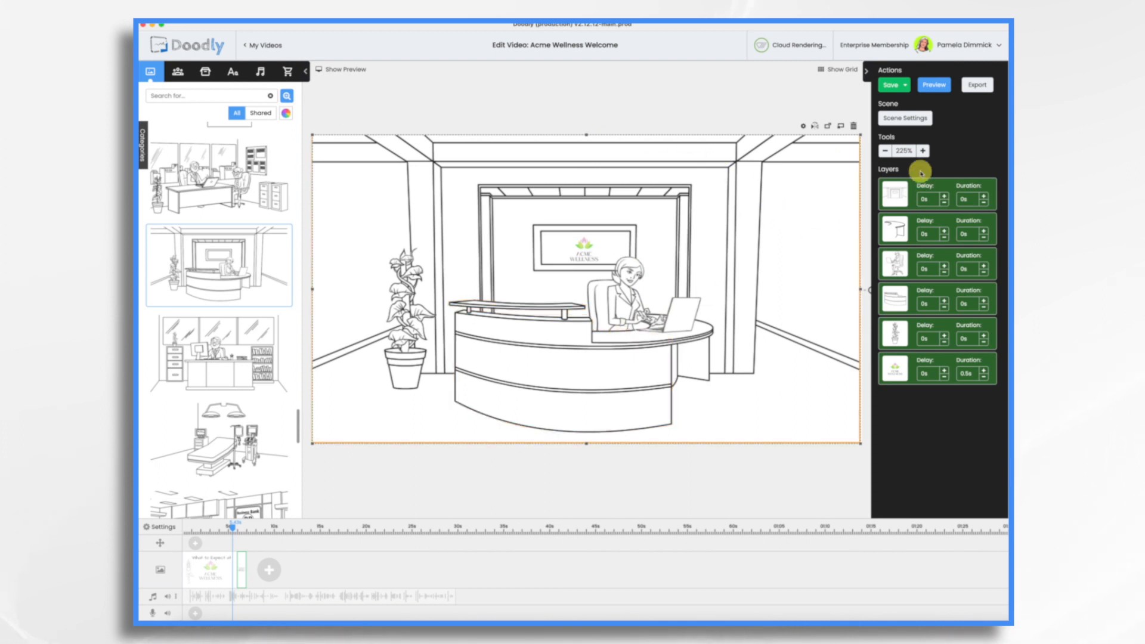
click(885, 150)
click(886, 151)
click(886, 151)
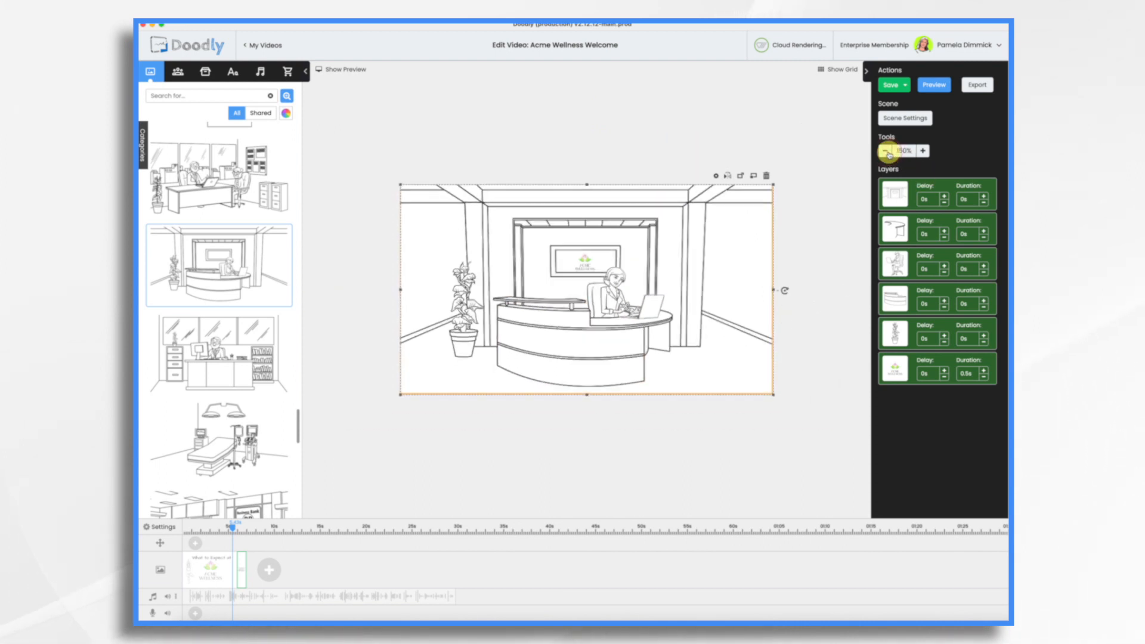
click(886, 150)
drag(589, 379, 653, 445)
drag(681, 298, 634, 268)
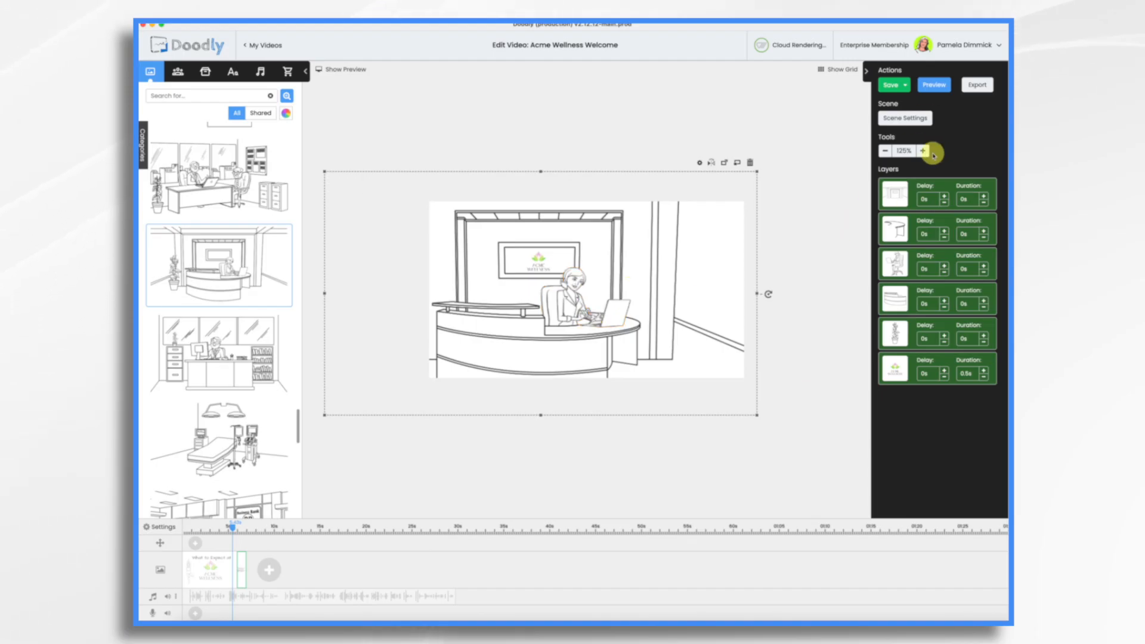
Search the characters for "donna" and place an enlarged Donna Thinking figure to the right of the desk, her legs running off the canvas.
click(925, 152)
click(926, 151)
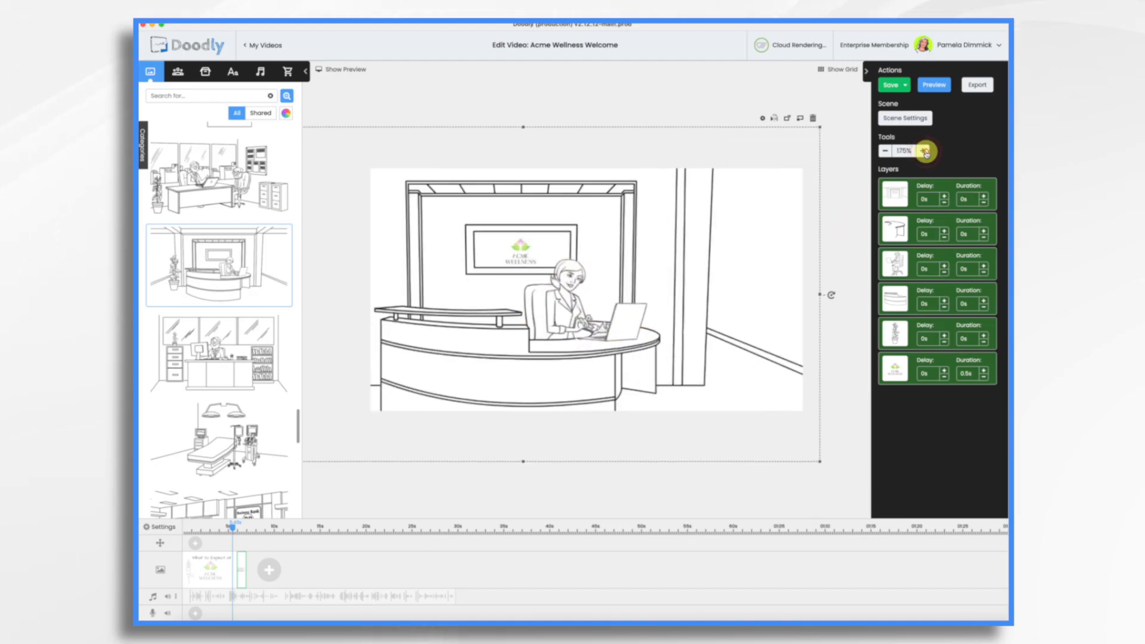
click(925, 151)
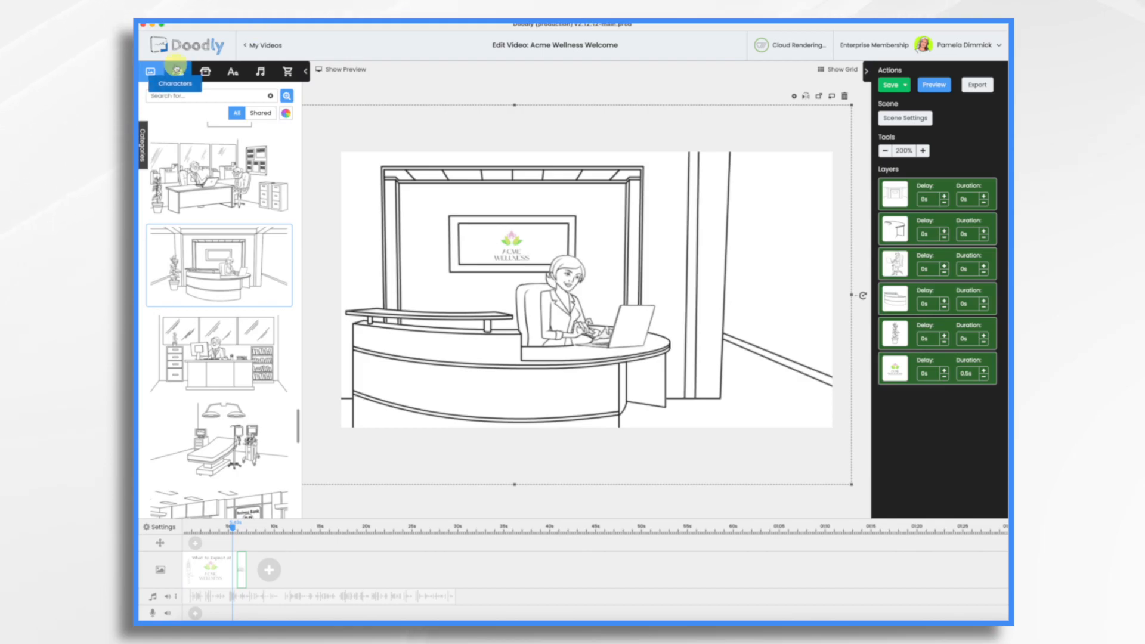
click(178, 71)
click(197, 97)
text(donna)
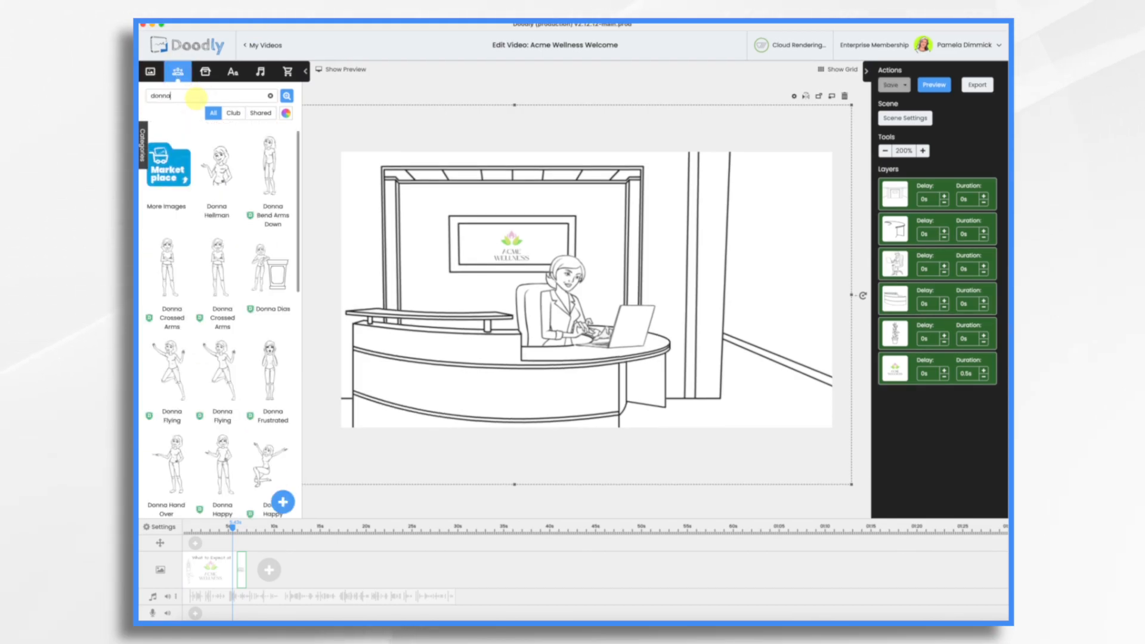
scroll(225, 378, down, 10)
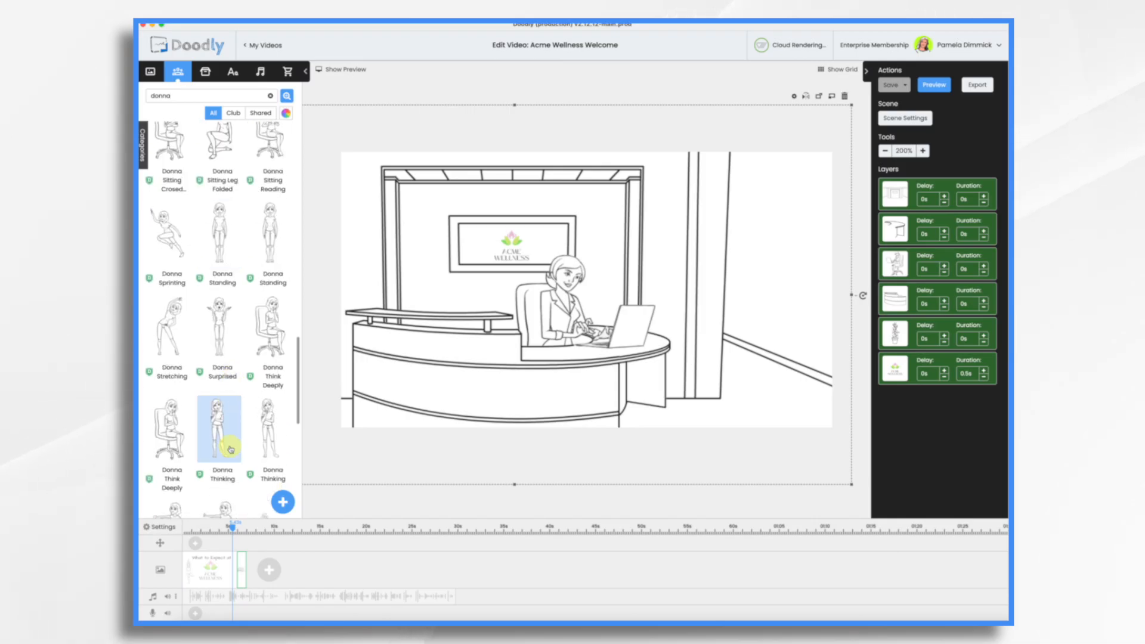
scroll(230, 460, down, 2)
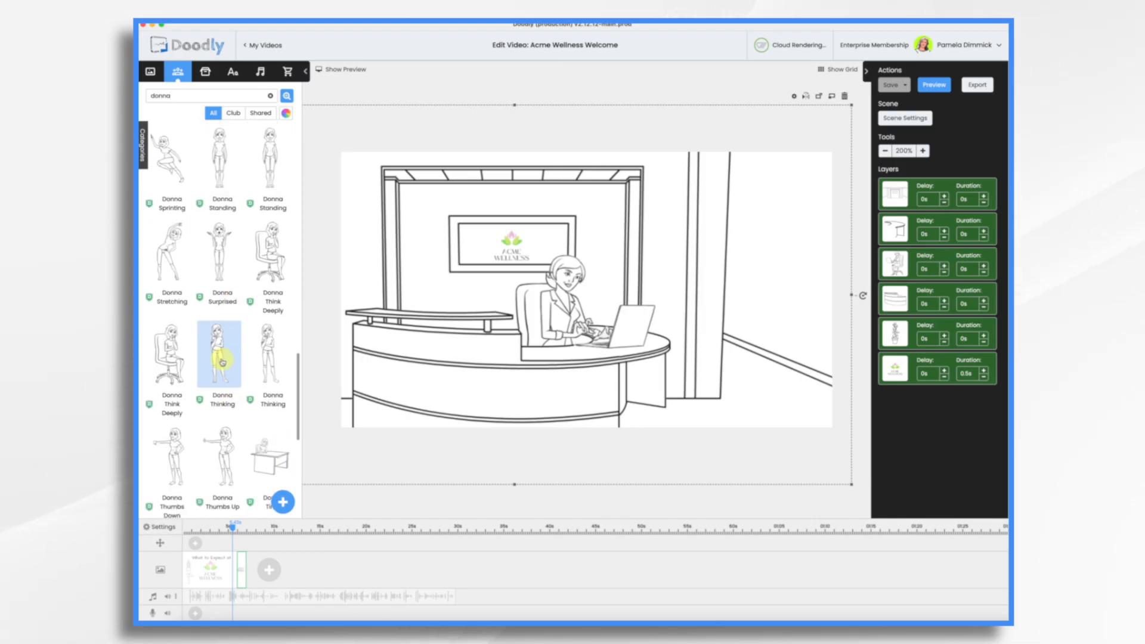
drag(222, 362, 766, 278)
drag(682, 257, 706, 290)
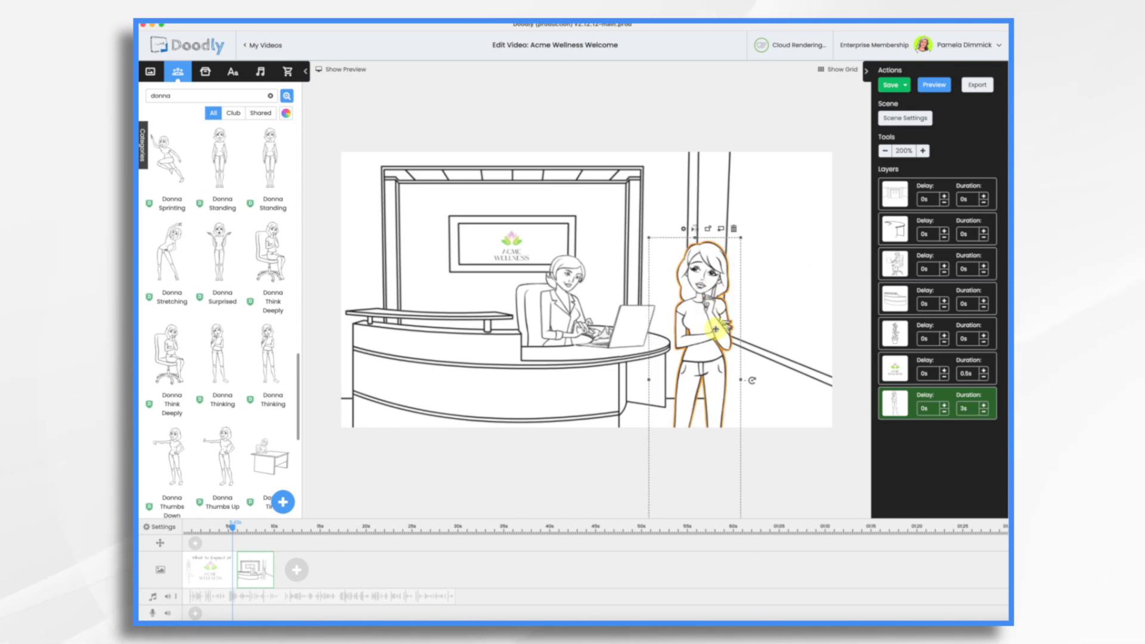
Change the reception scene's erase mode and extend its extra time, checking the result in the video preview.
click(339, 73)
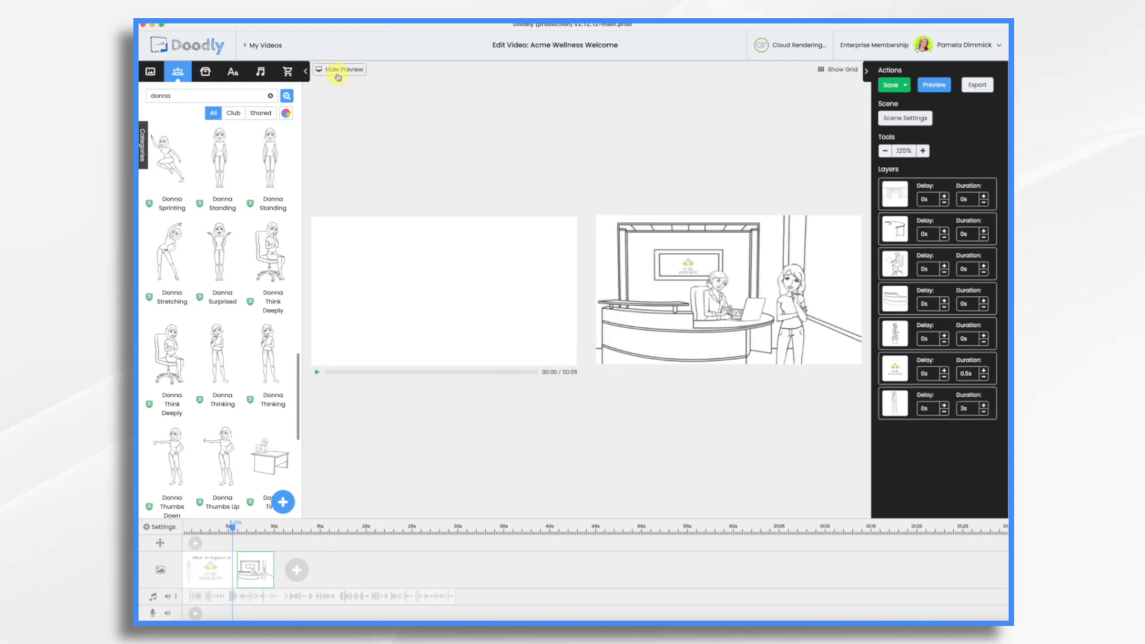
click(237, 529)
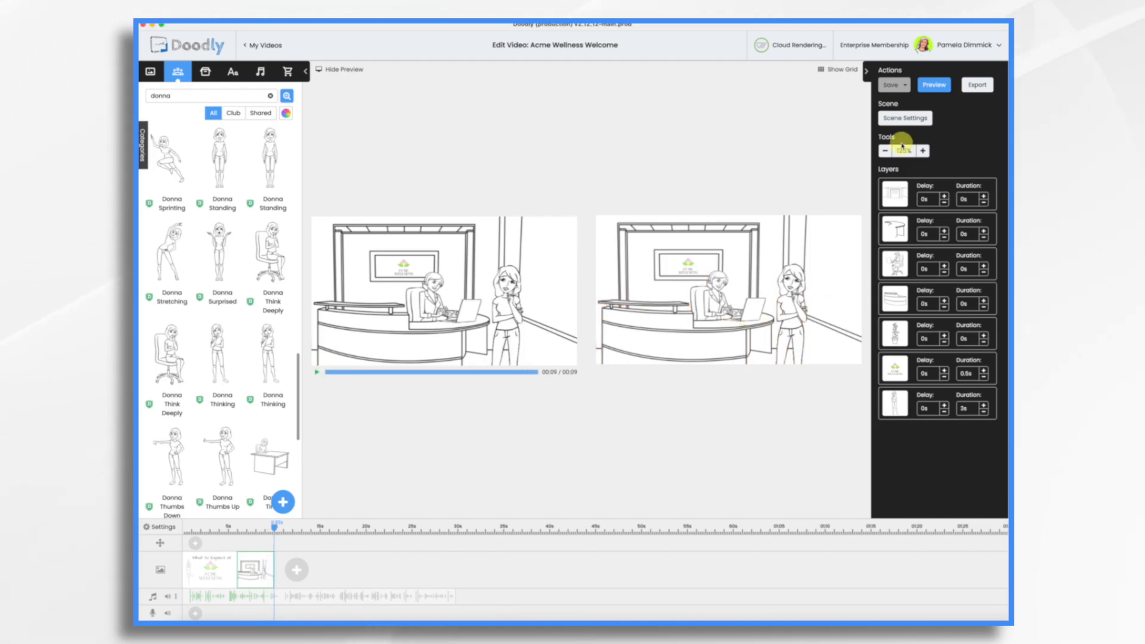
click(908, 119)
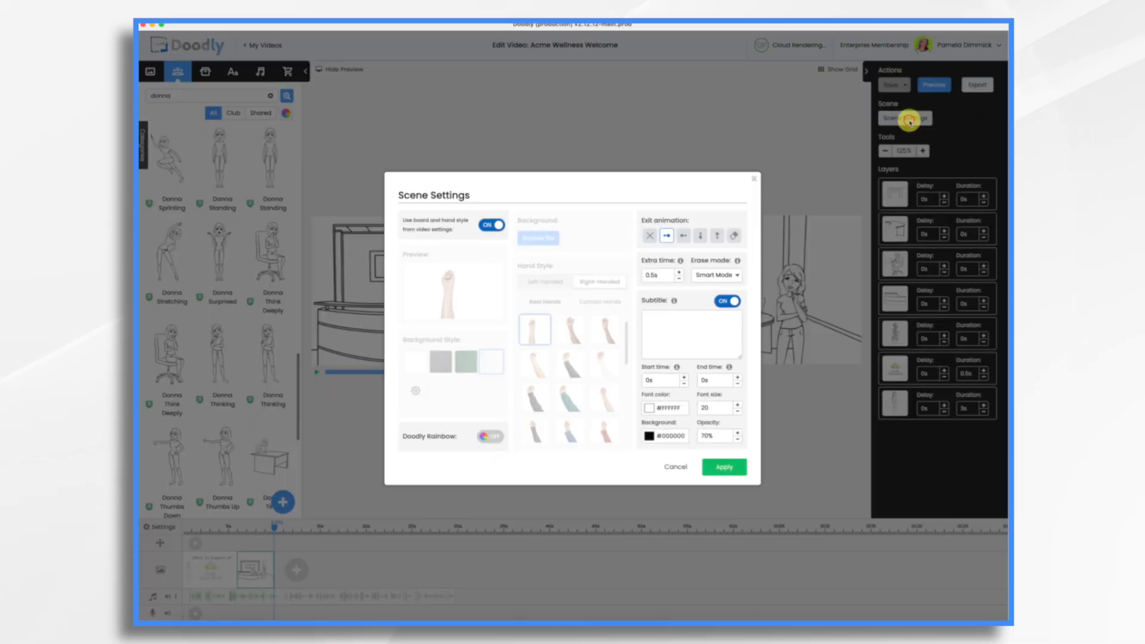
click(714, 276)
click(704, 304)
click(720, 466)
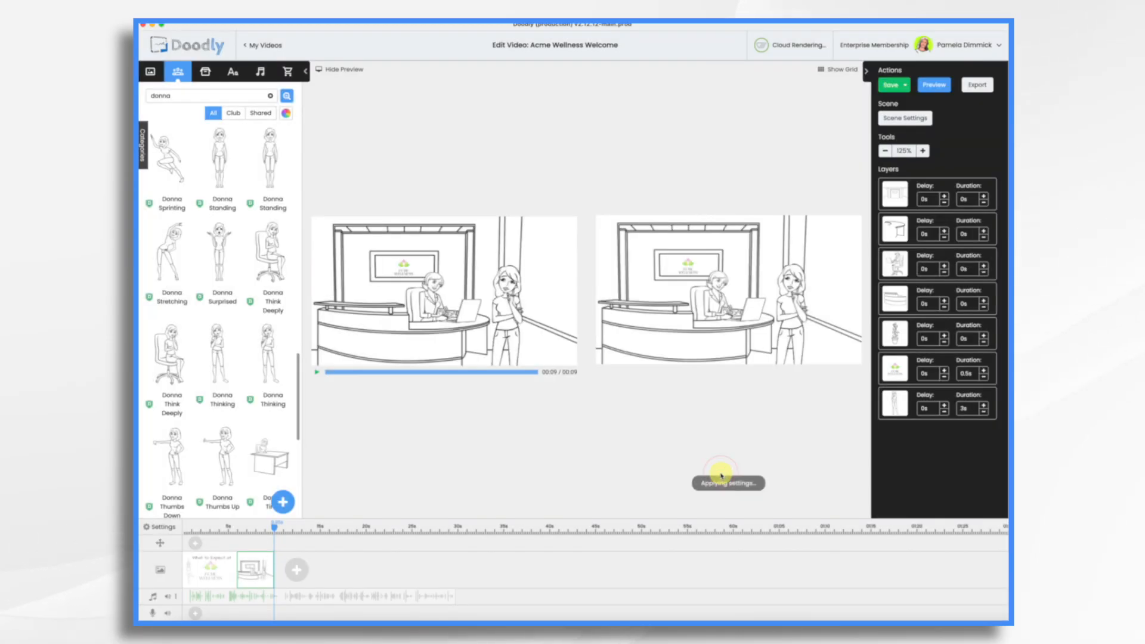
click(315, 373)
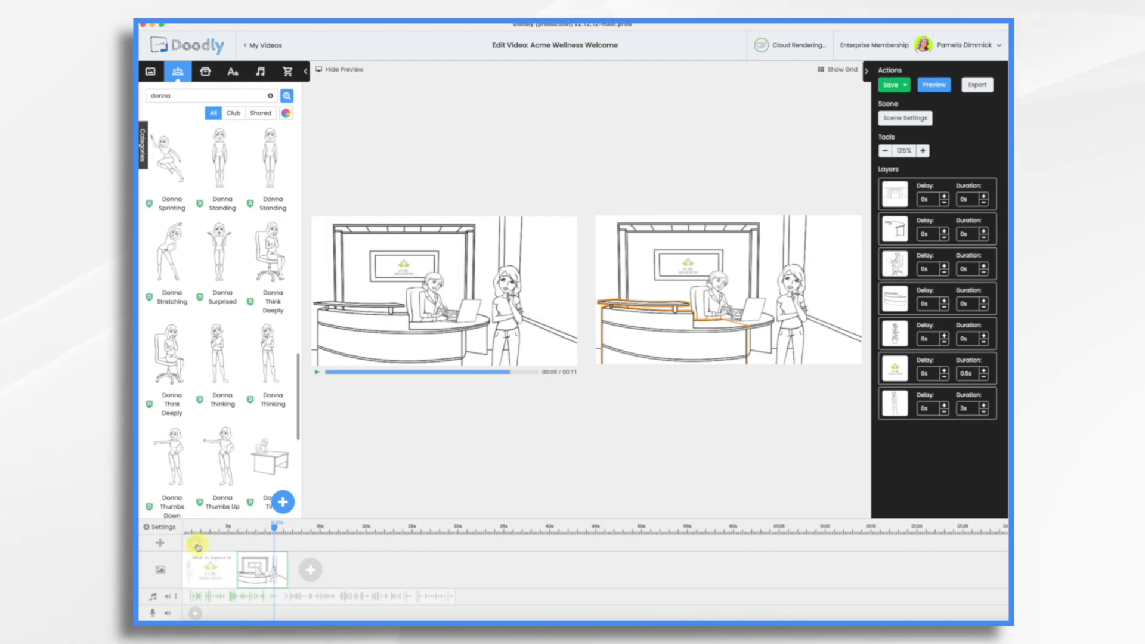
Add a pan and zoom effect over the reception scene that ends zoomed in on the receptionist and Donna, and preview it.
drag(198, 543, 261, 544)
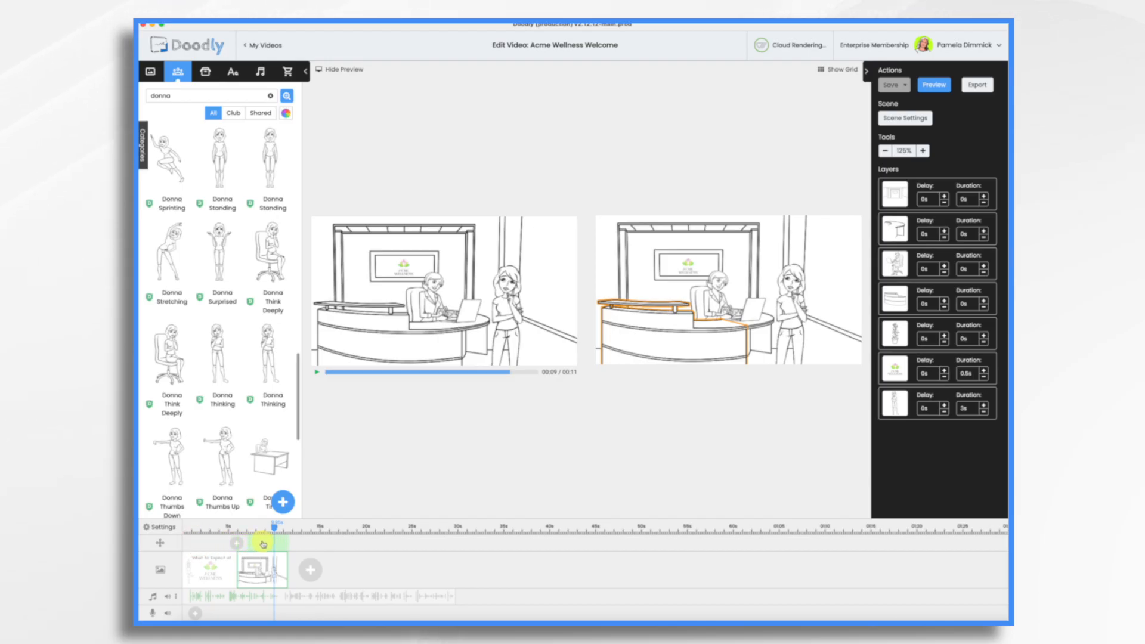
drag(417, 535, 392, 553)
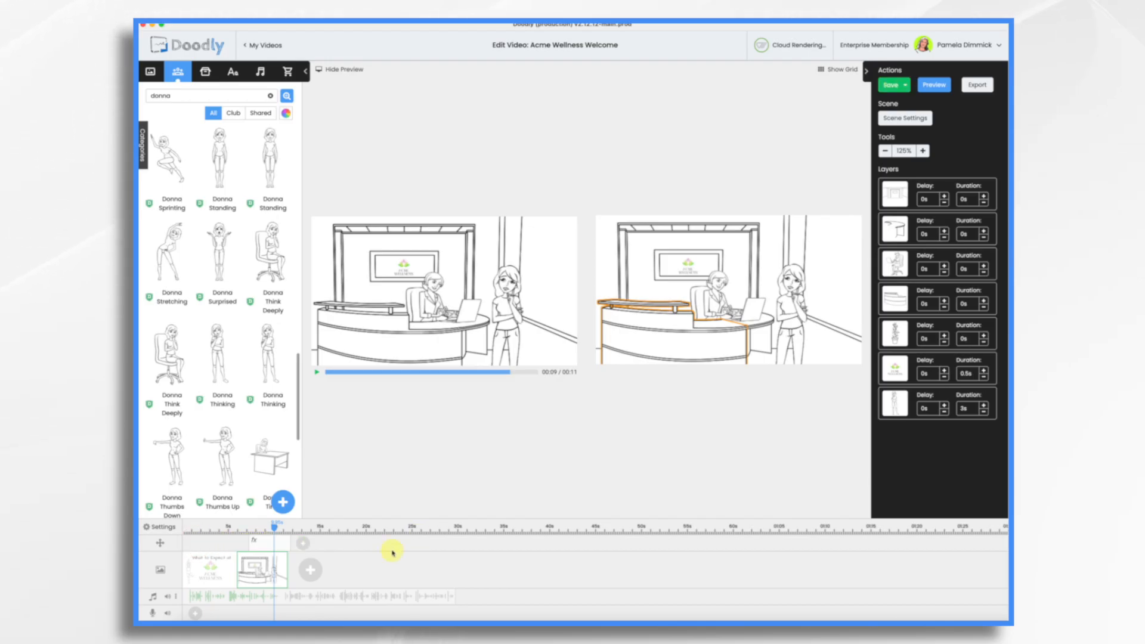
click(262, 547)
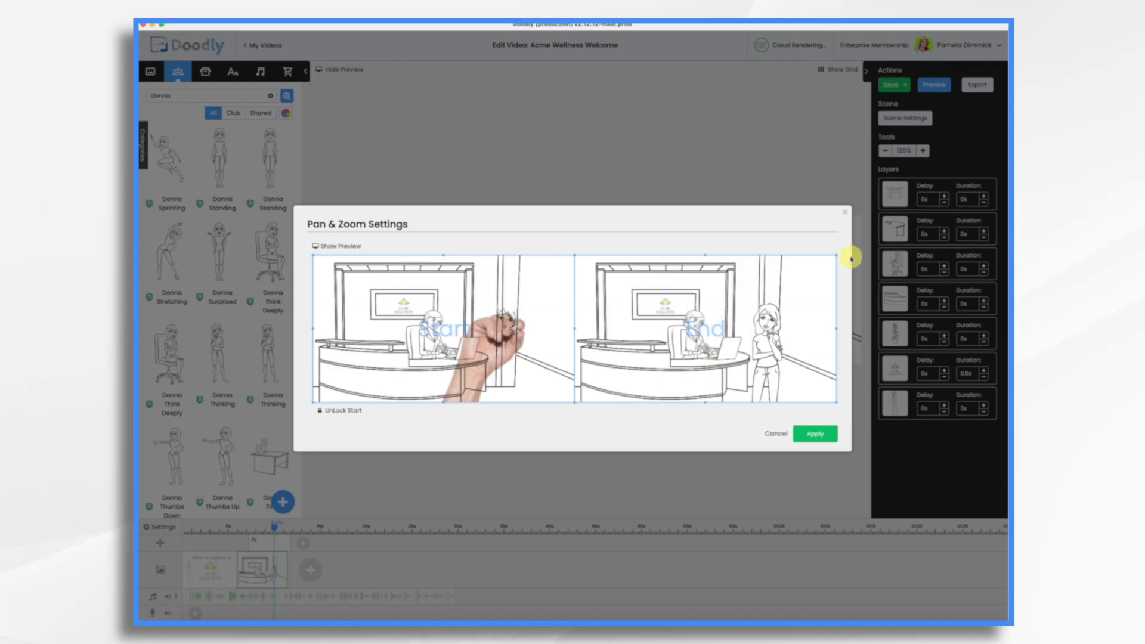
drag(837, 256, 771, 292)
drag(665, 360, 694, 346)
drag(611, 389, 627, 383)
drag(710, 354, 705, 354)
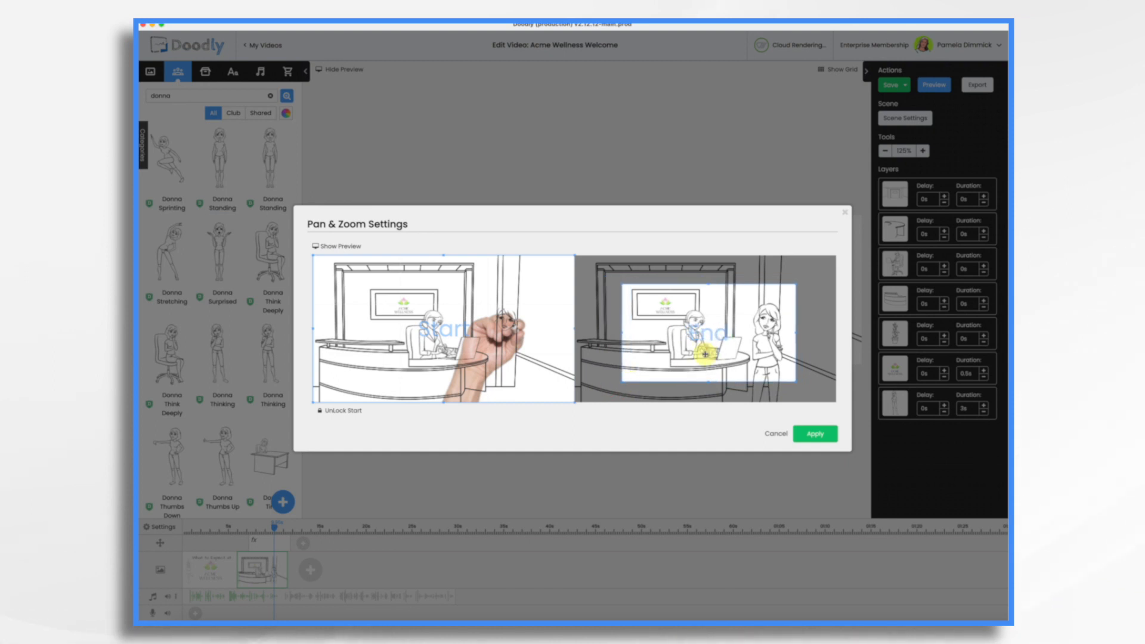
click(817, 437)
click(315, 373)
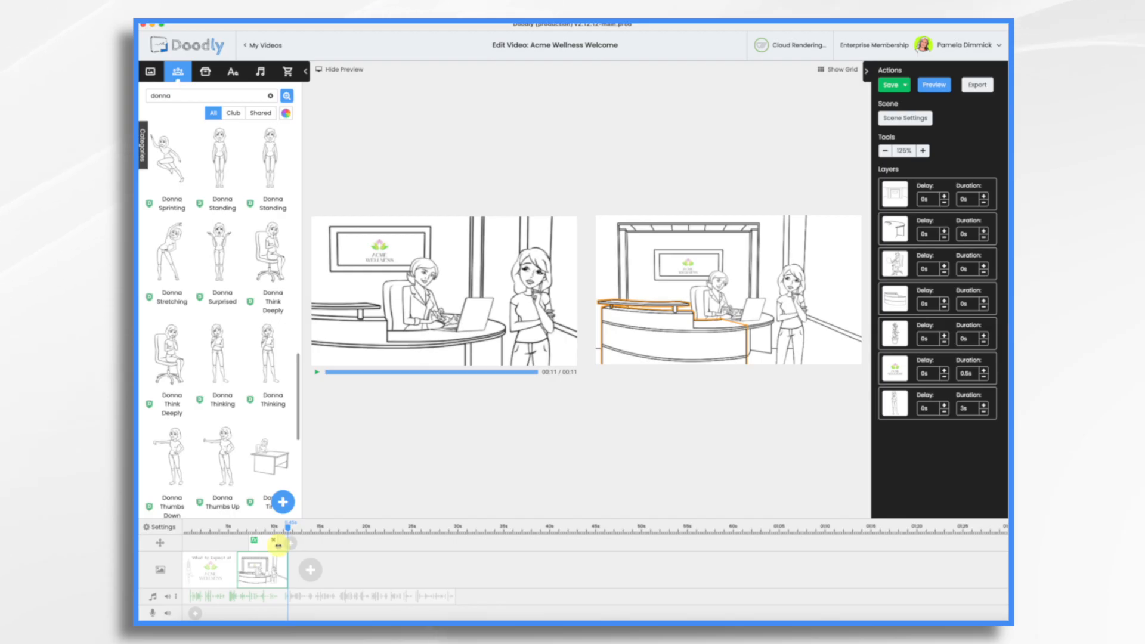
Add a blank third scene with a pan and zoom effect over it, and open the effect's settings.
click(246, 527)
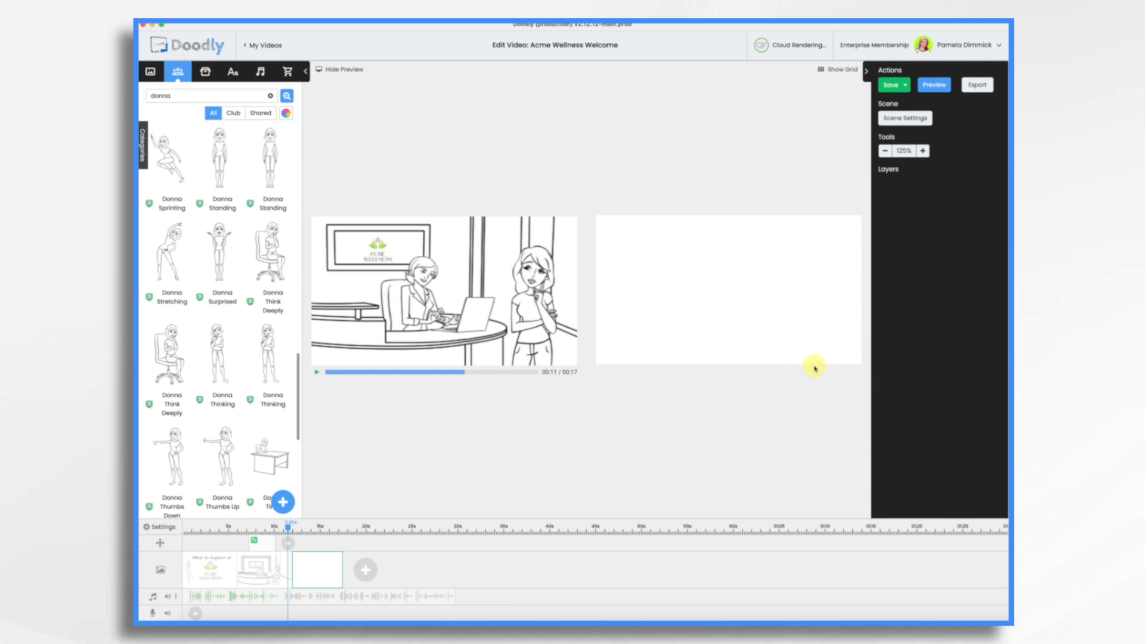
click(292, 547)
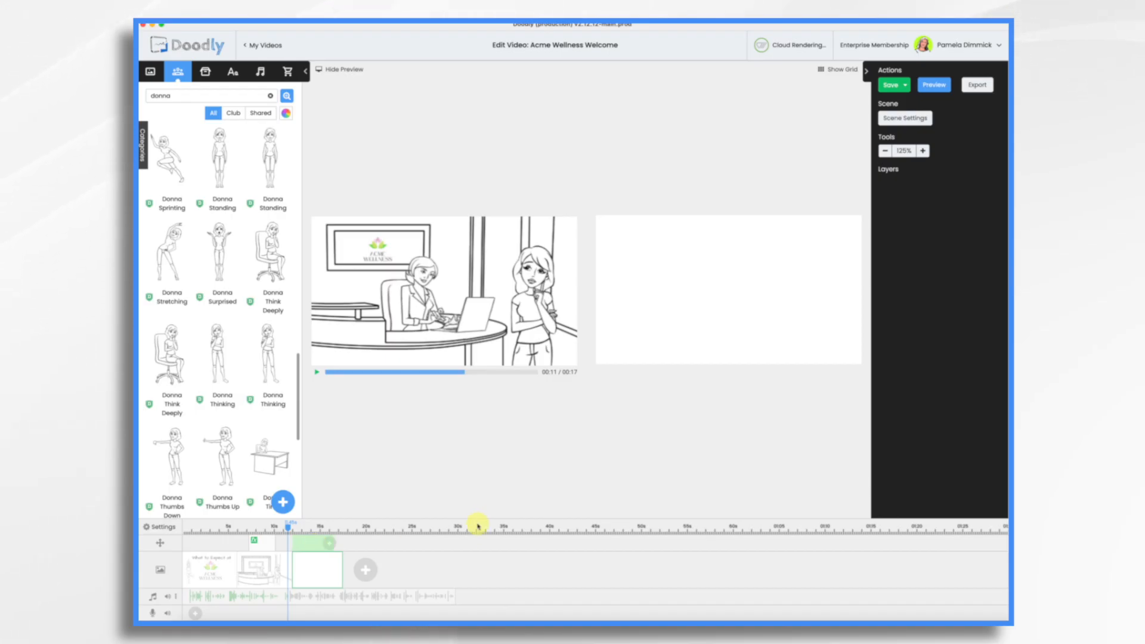
click(313, 529)
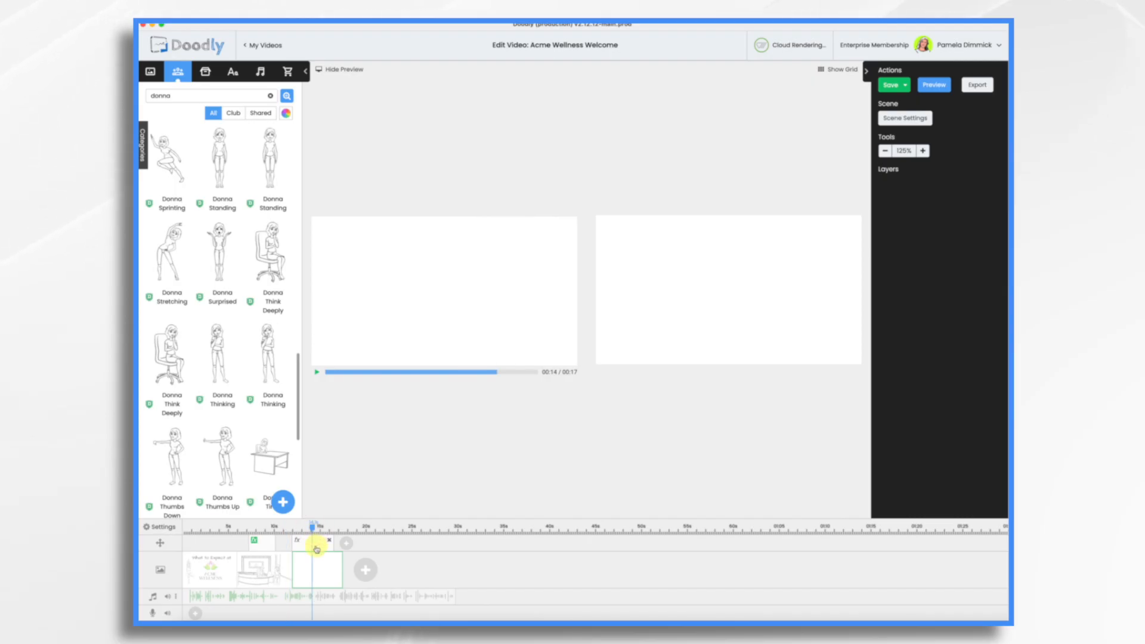
click(316, 548)
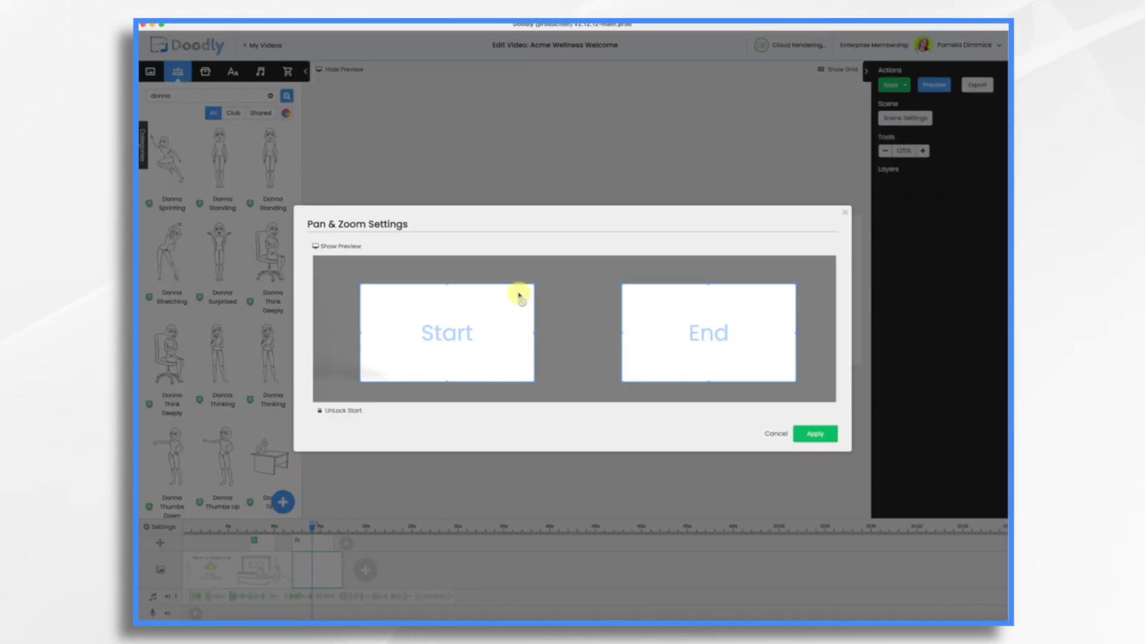
Unlock the effect's Start frame and expand both the Start and End frames to the full canvas.
click(328, 409)
drag(442, 312, 363, 263)
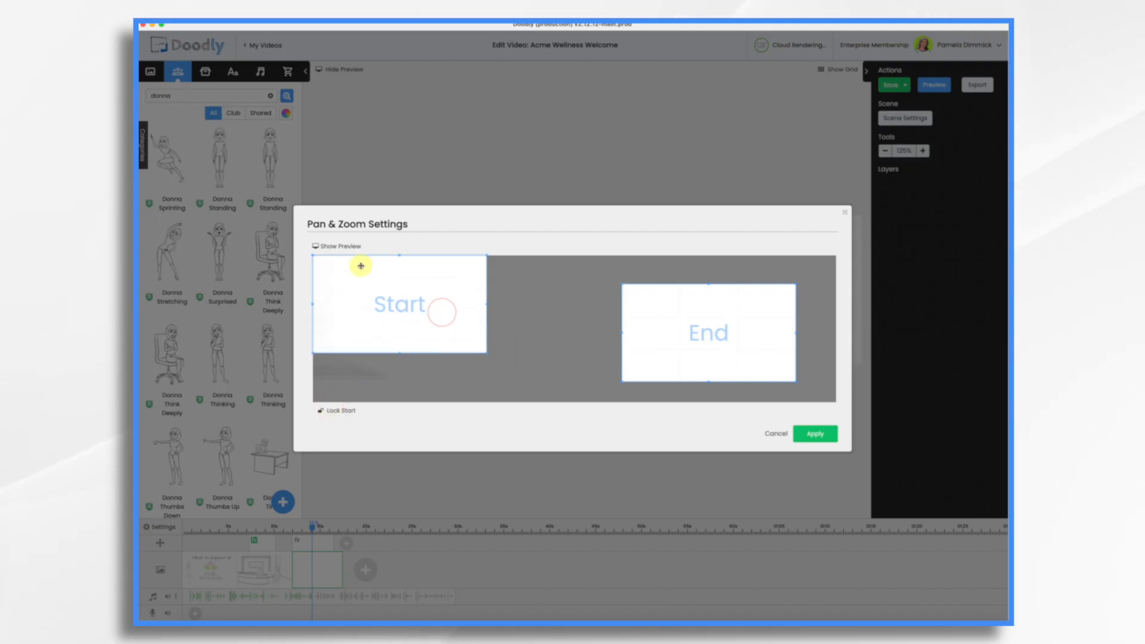
drag(486, 353, 622, 421)
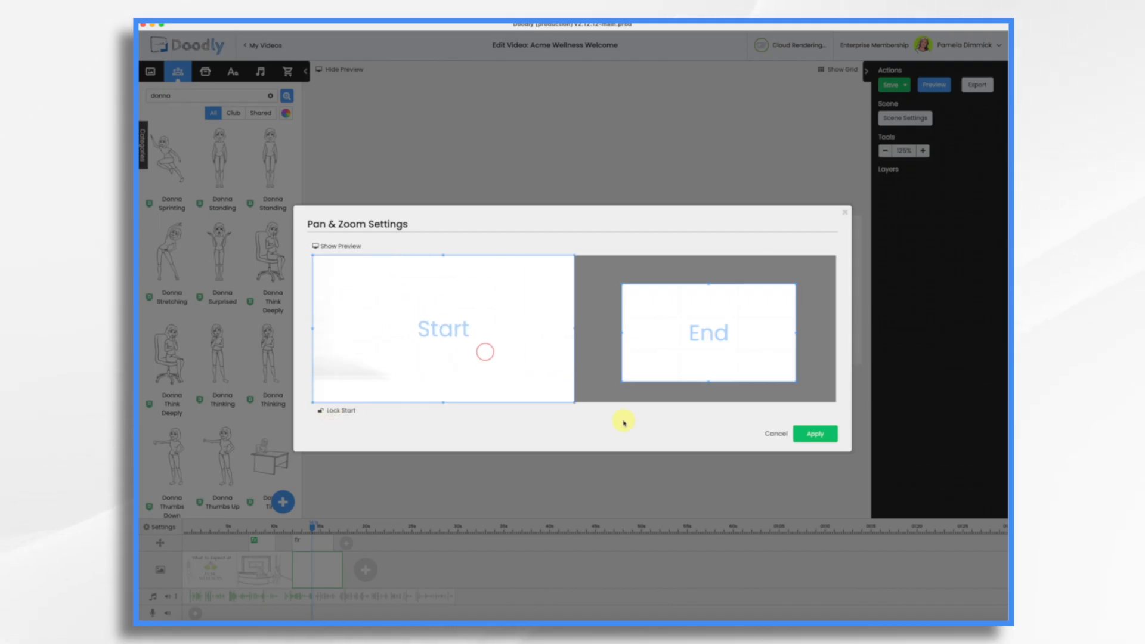
drag(702, 325, 634, 276)
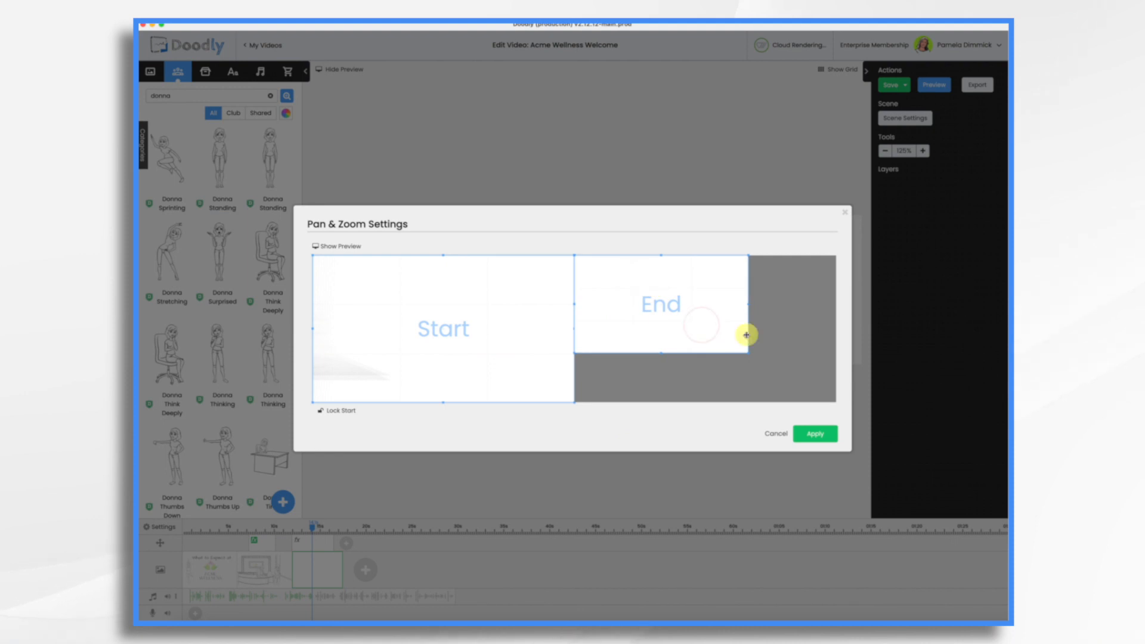
drag(745, 352, 843, 399)
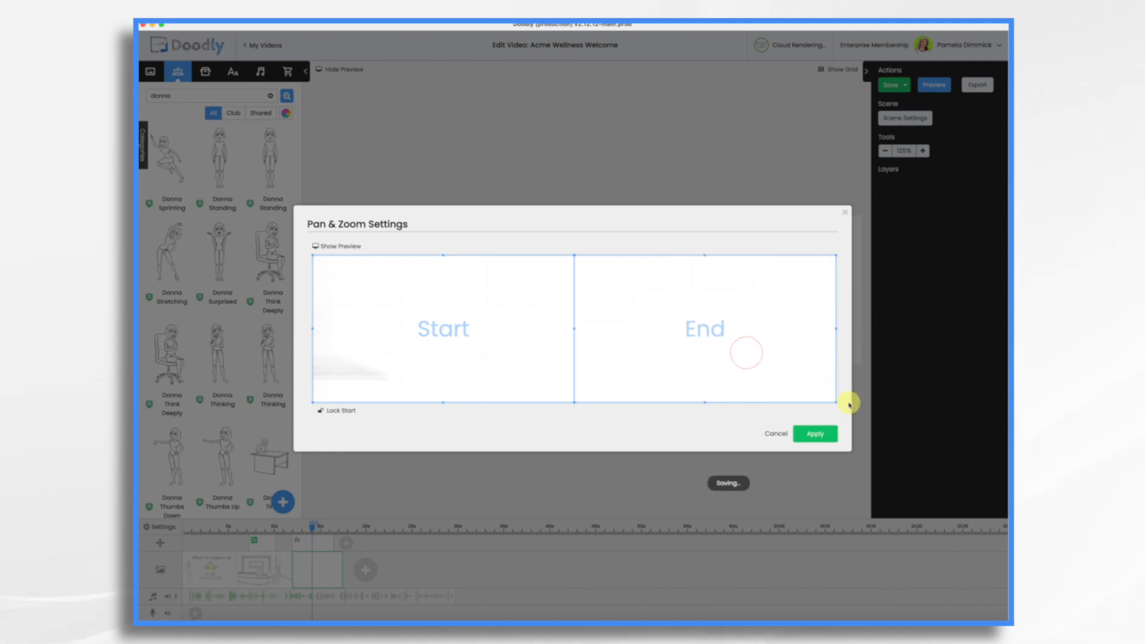
click(812, 439)
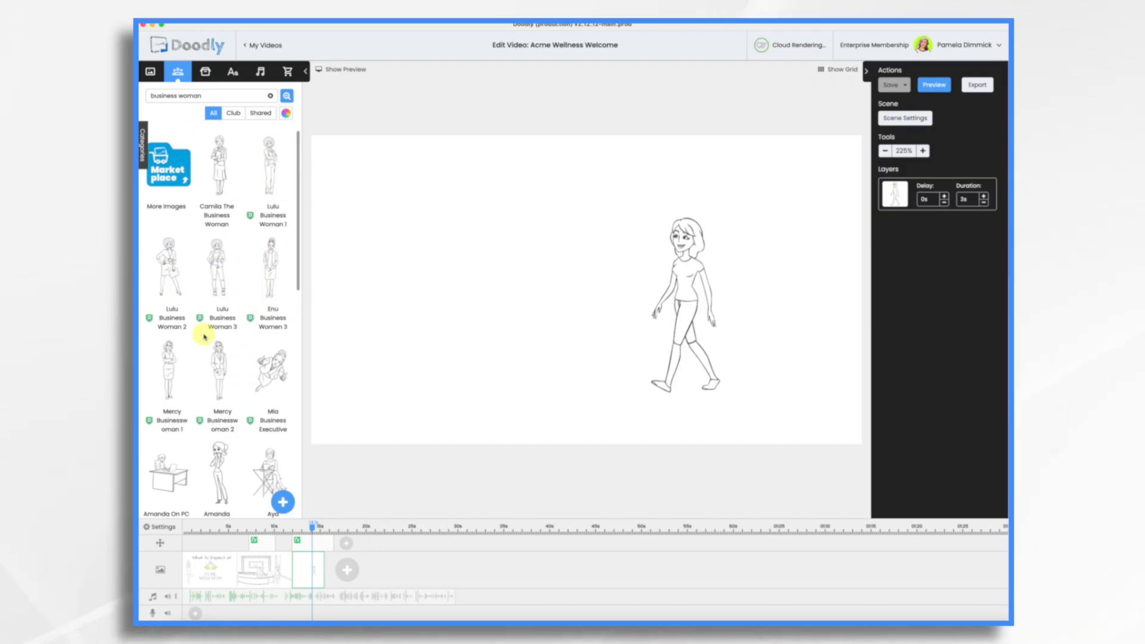
Place Mercy Businesswoman 2 beside the walking woman and enlarge both figures until their legs run off the canvas.
drag(226, 387, 448, 334)
drag(447, 239, 465, 177)
drag(460, 257, 411, 129)
drag(483, 249, 441, 275)
drag(689, 306, 655, 421)
drag(655, 330, 657, 160)
drag(664, 297, 597, 307)
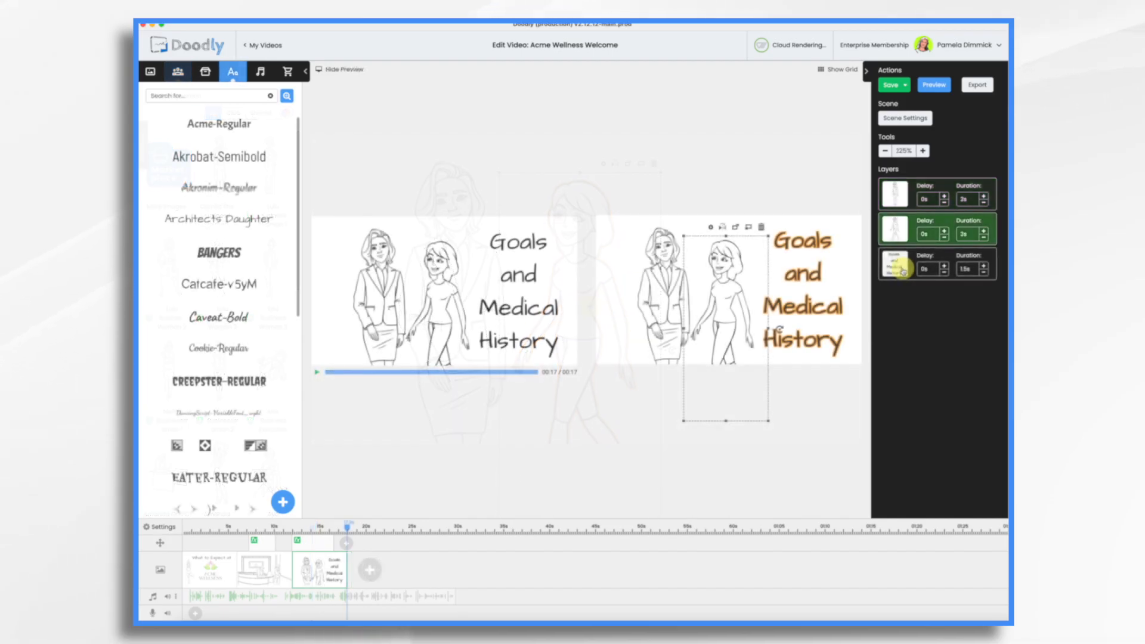
Move the "Goals and Medical History" text to the first layer with a 0s duration, and extend the scene's extra time.
drag(904, 272, 898, 200)
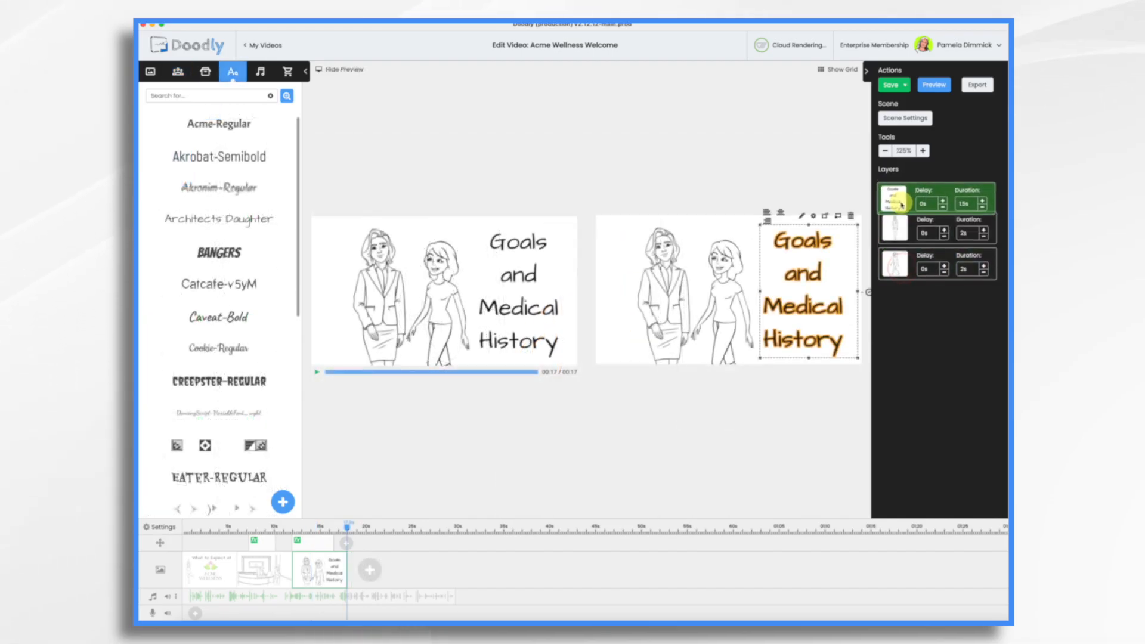
click(973, 203)
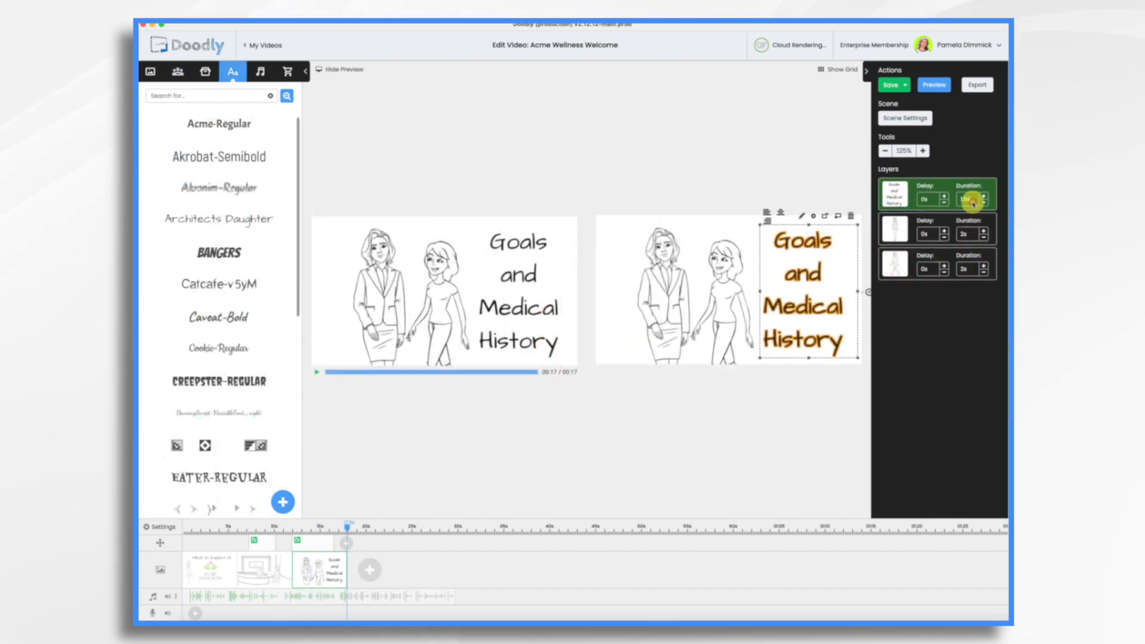
text(1)
text(0s)
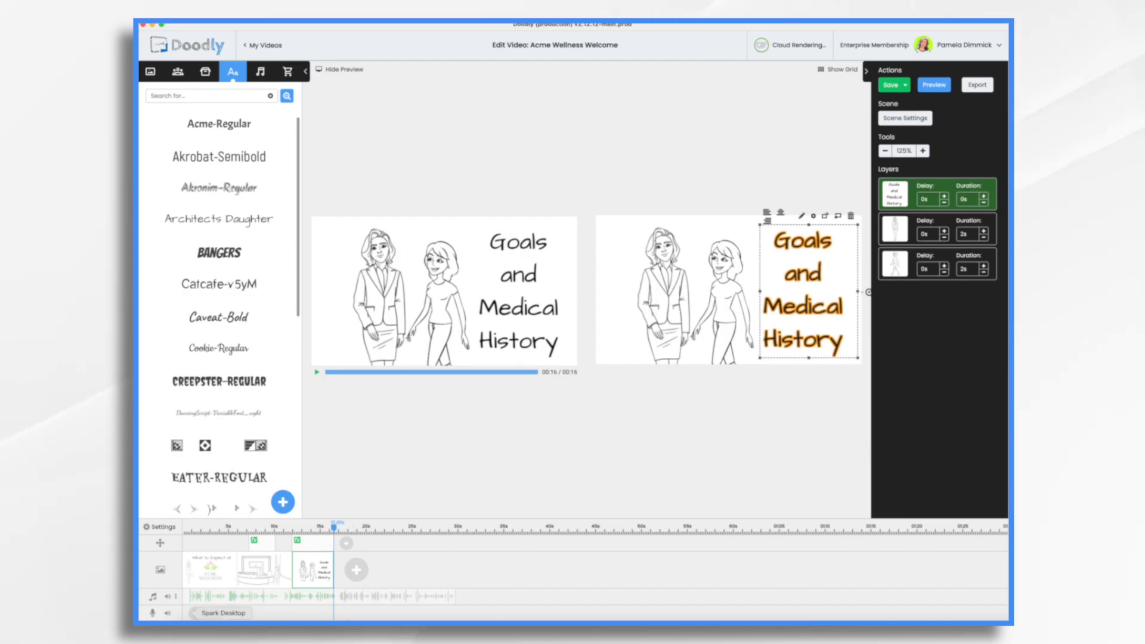
click(905, 118)
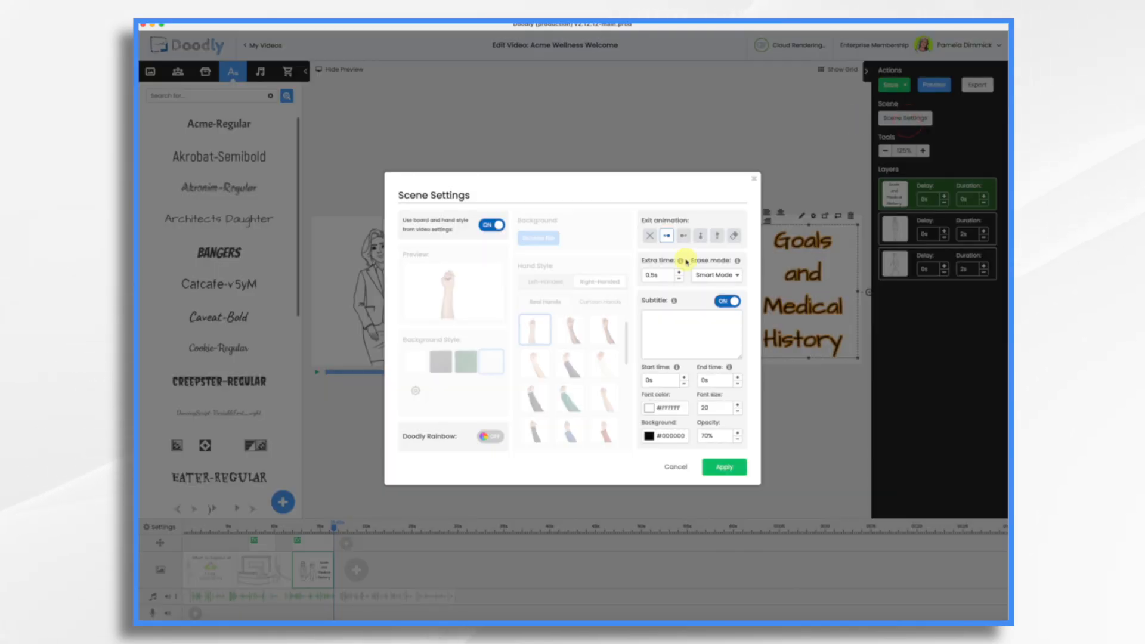
click(719, 467)
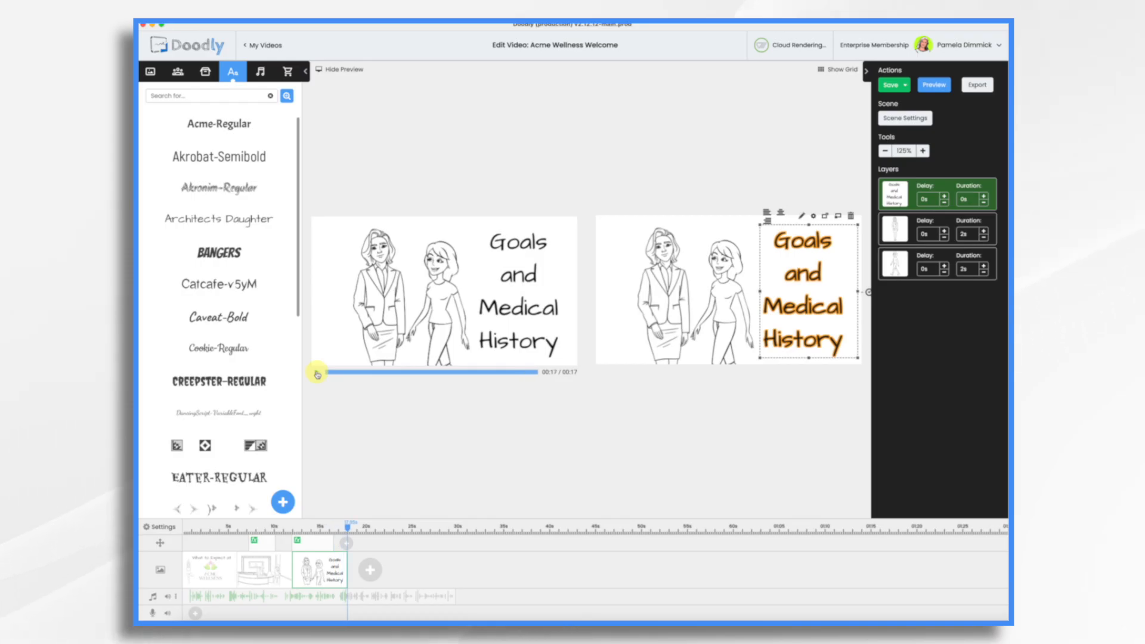
Add a fourth scene, search the props for "document", and place an enlarged lined Document in the middle of the canvas.
click(371, 571)
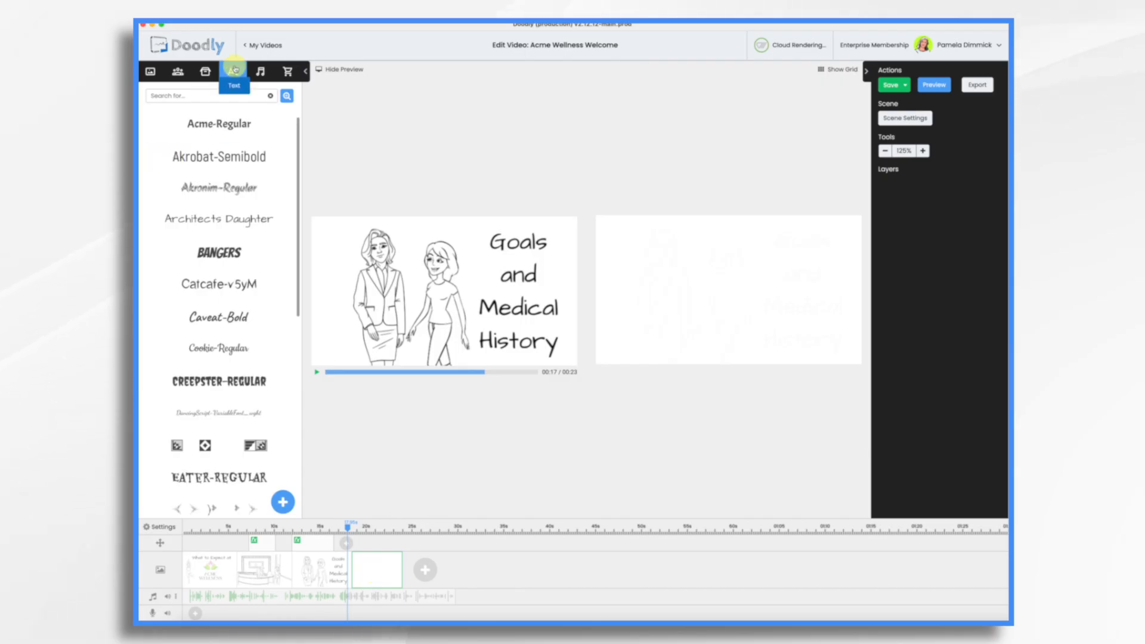
click(206, 71)
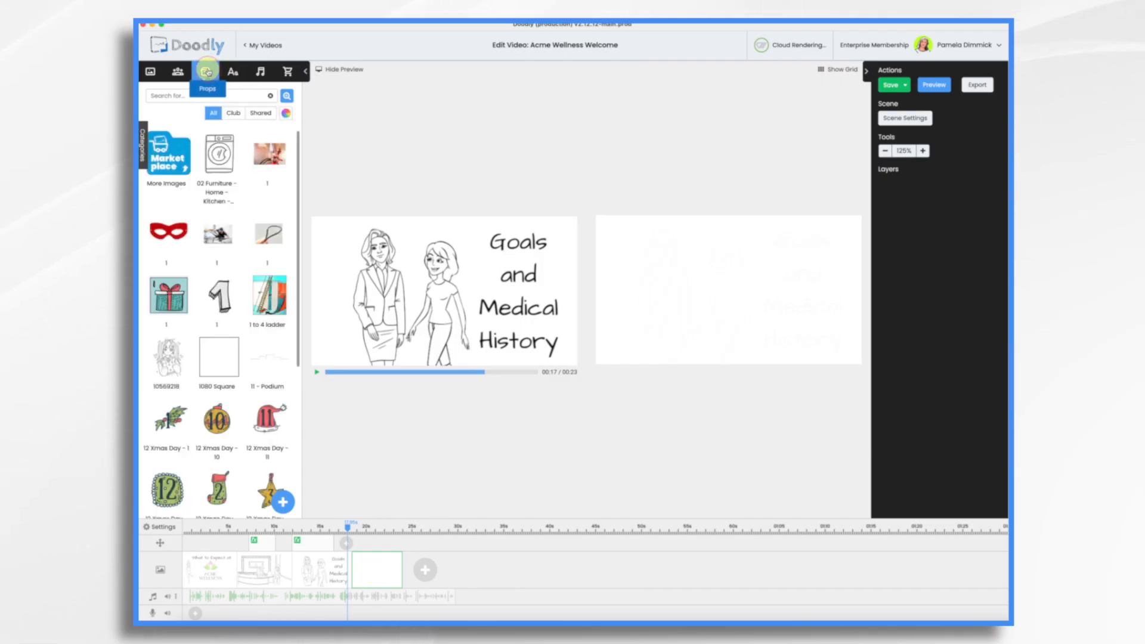
click(188, 95)
text(document)
key(Return)
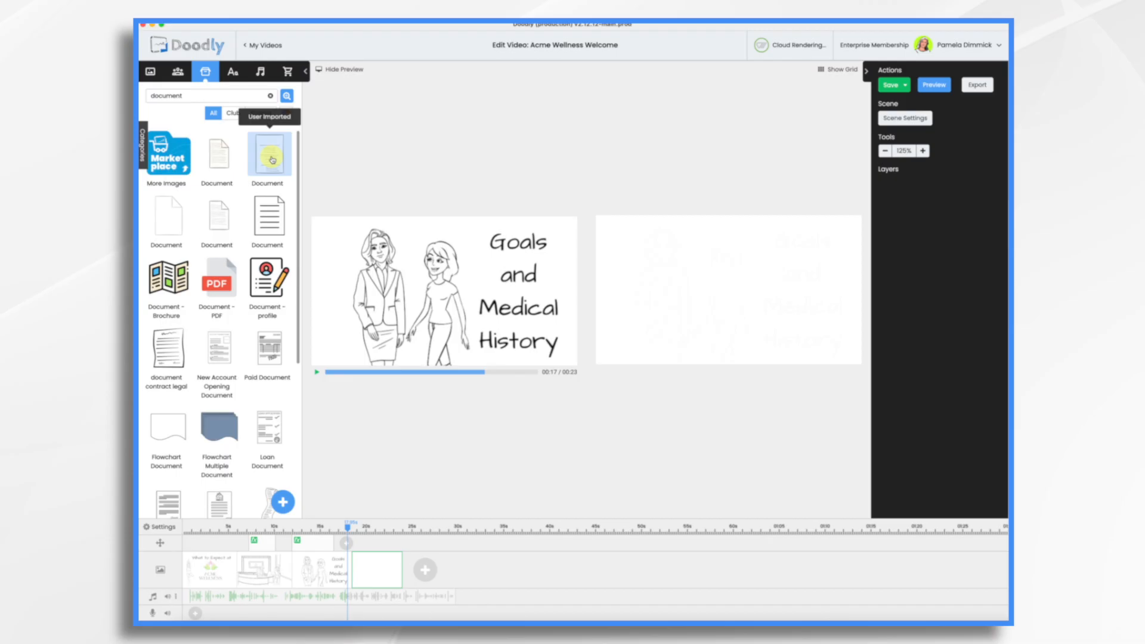
mouse_move(267, 158)
mouse_down()
mouse_move(657, 268)
mouse_move(723, 296)
mouse_move(741, 316)
mouse_move(731, 323)
mouse_up()
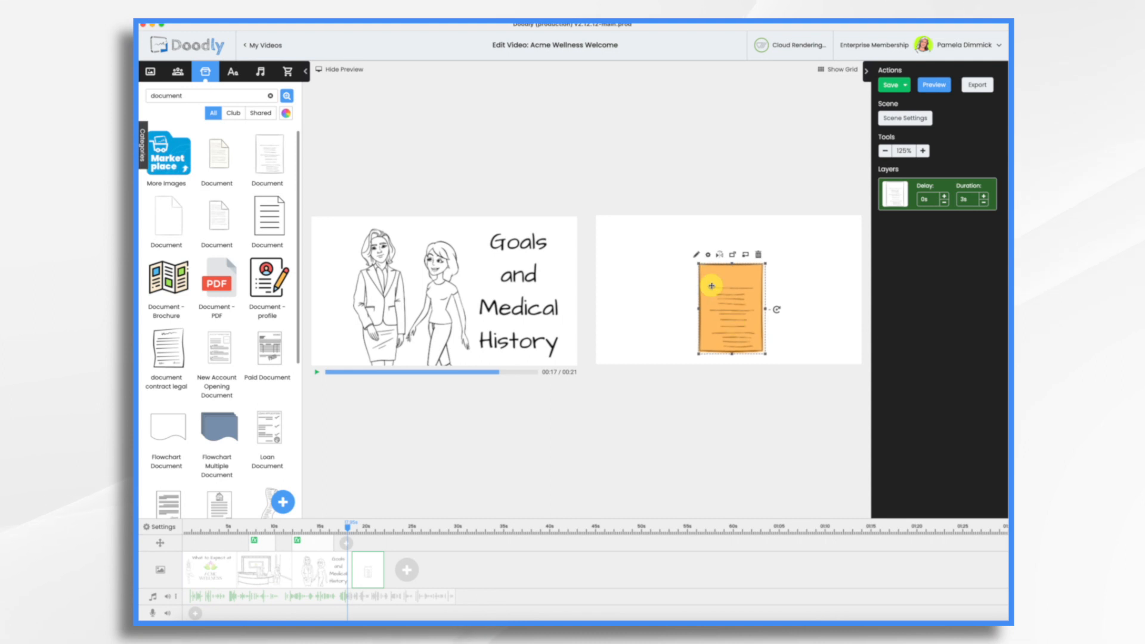
drag(700, 264, 653, 234)
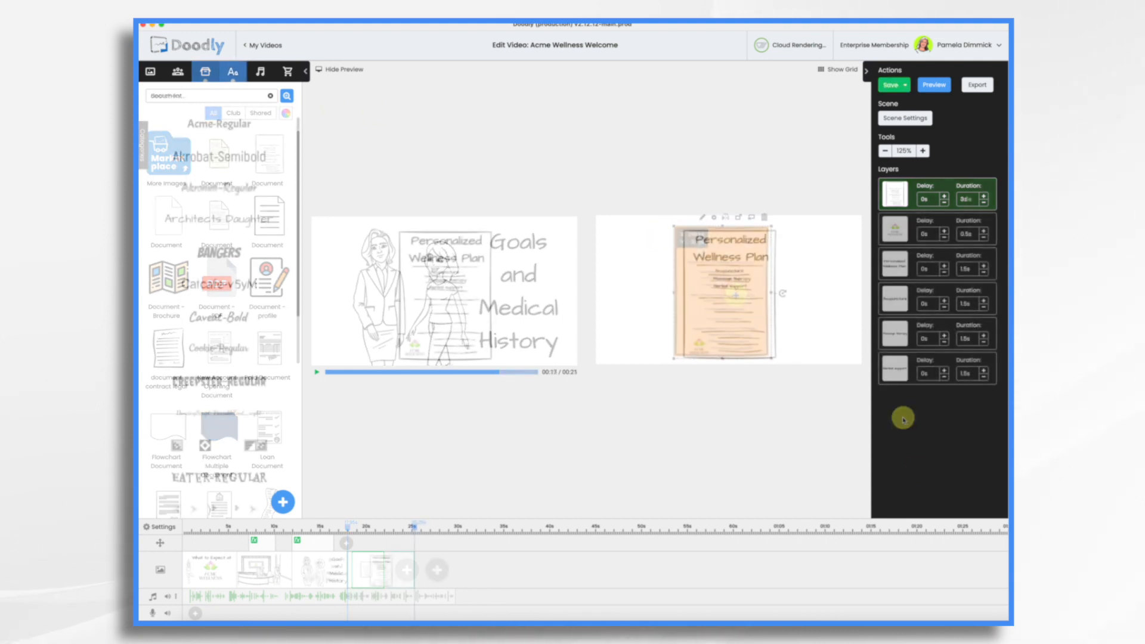
Add a pan and zoom effect over the wellness plan scene that ends zoomed in on the document's title and treatment list.
click(344, 70)
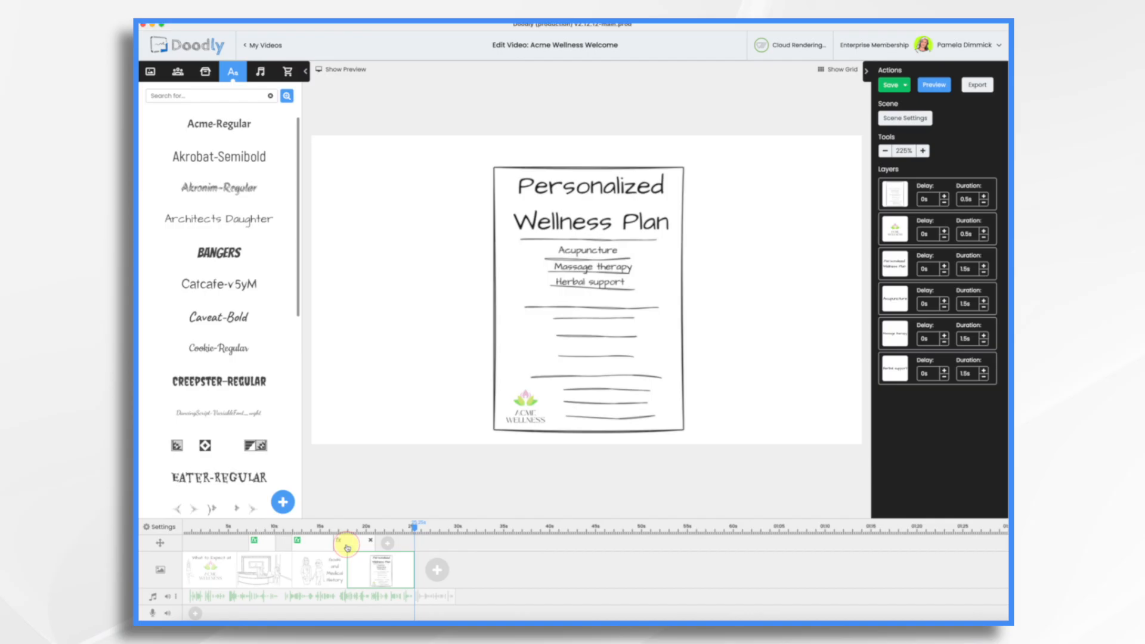
drag(347, 548, 378, 540)
click(380, 540)
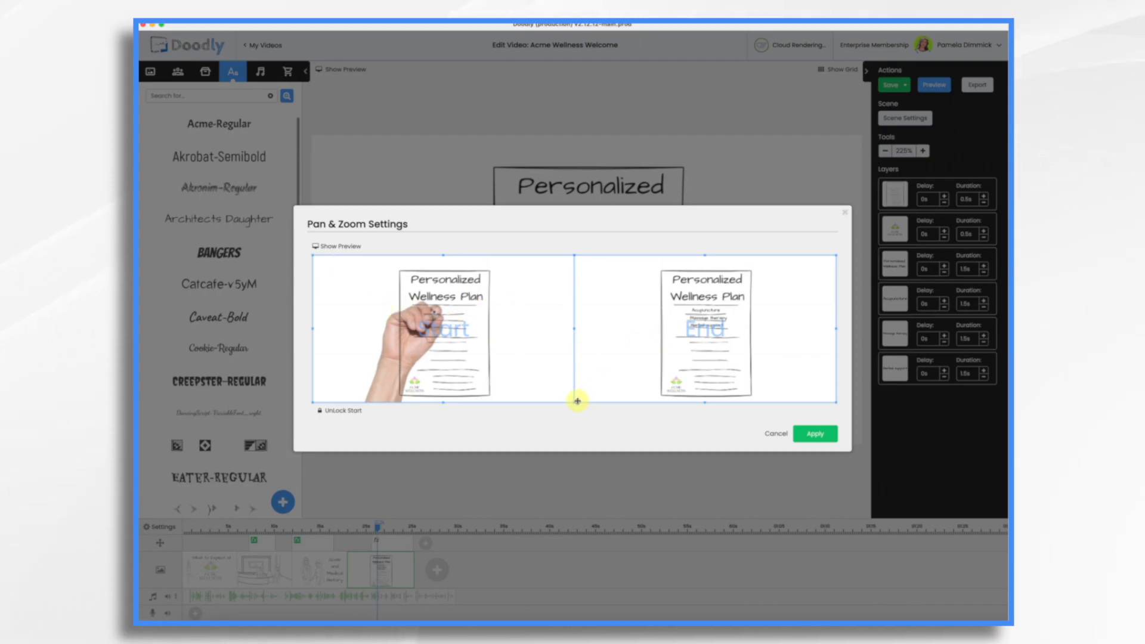
drag(577, 403, 743, 316)
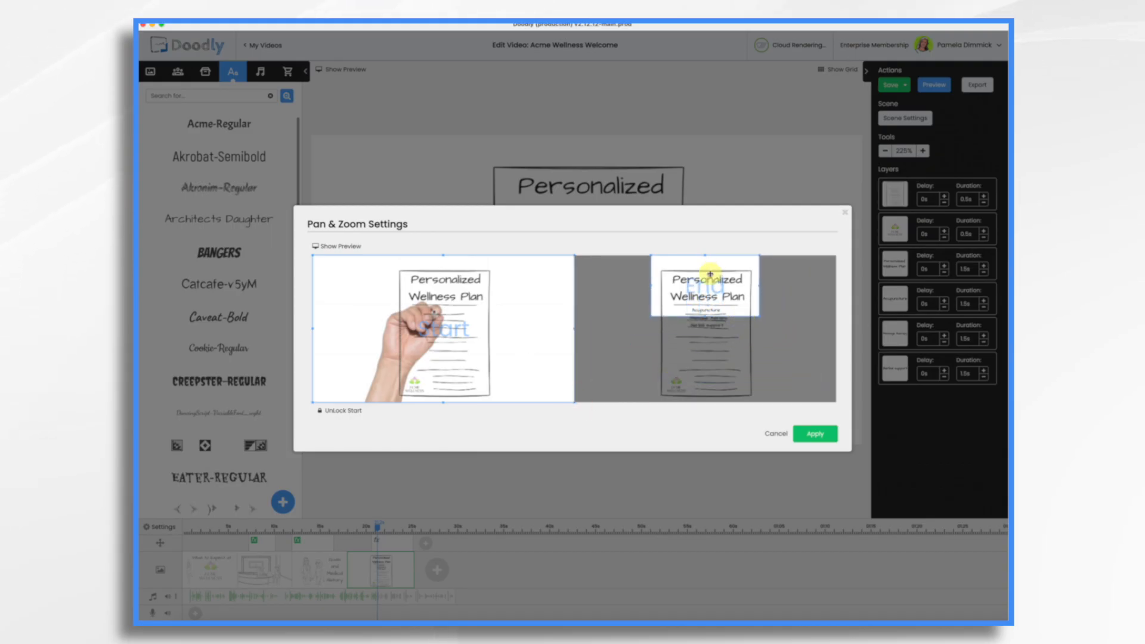
drag(703, 270, 705, 284)
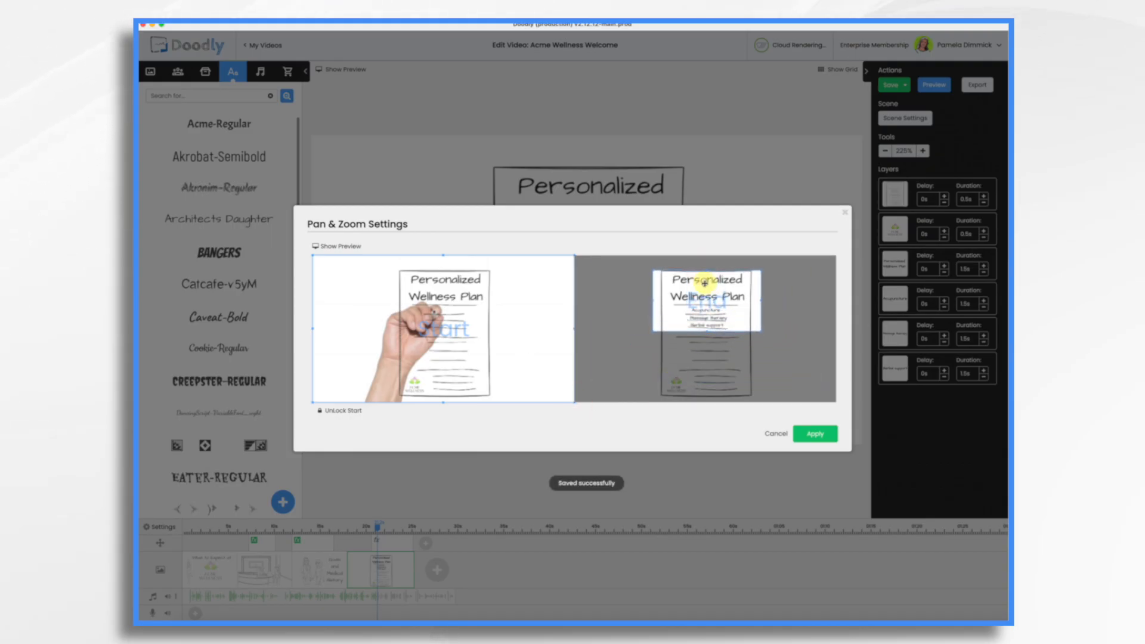
click(821, 436)
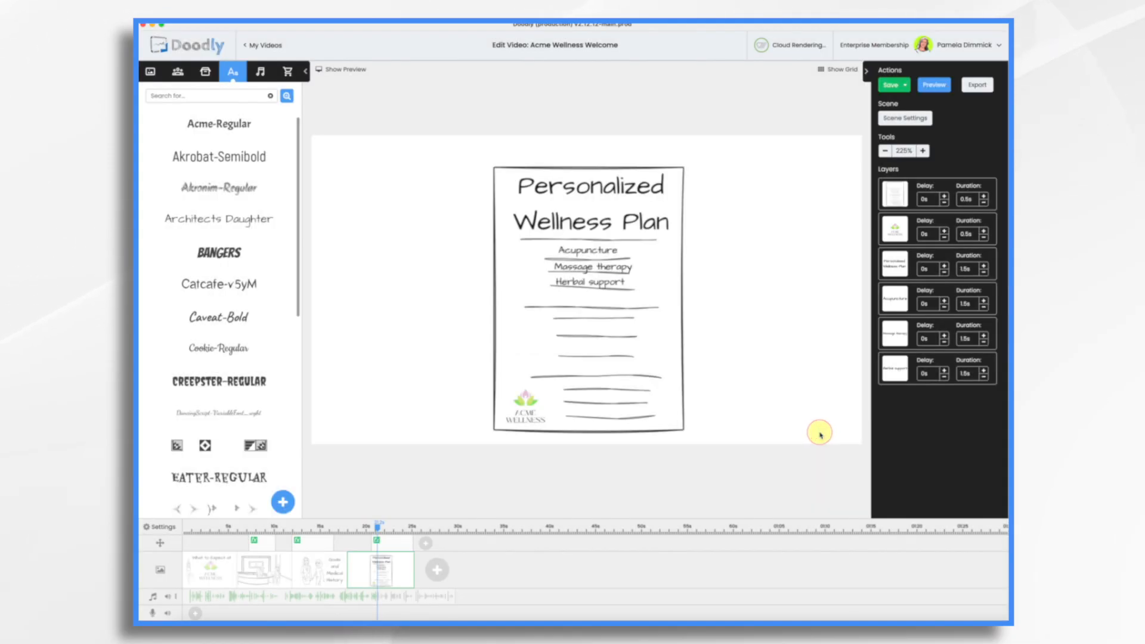
Preview the wellness plan scene from its beginning and check its drawing and zoom timing.
click(332, 69)
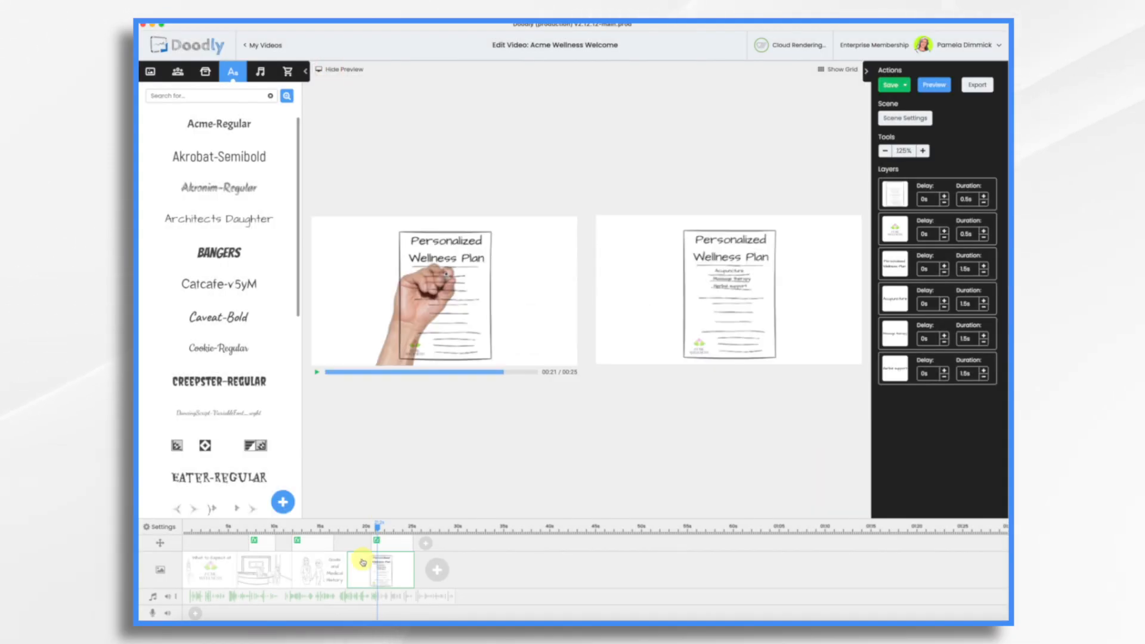
mouse_move(377, 529)
mouse_down()
mouse_move(362, 529)
mouse_move(404, 529)
mouse_move(375, 534)
mouse_up()
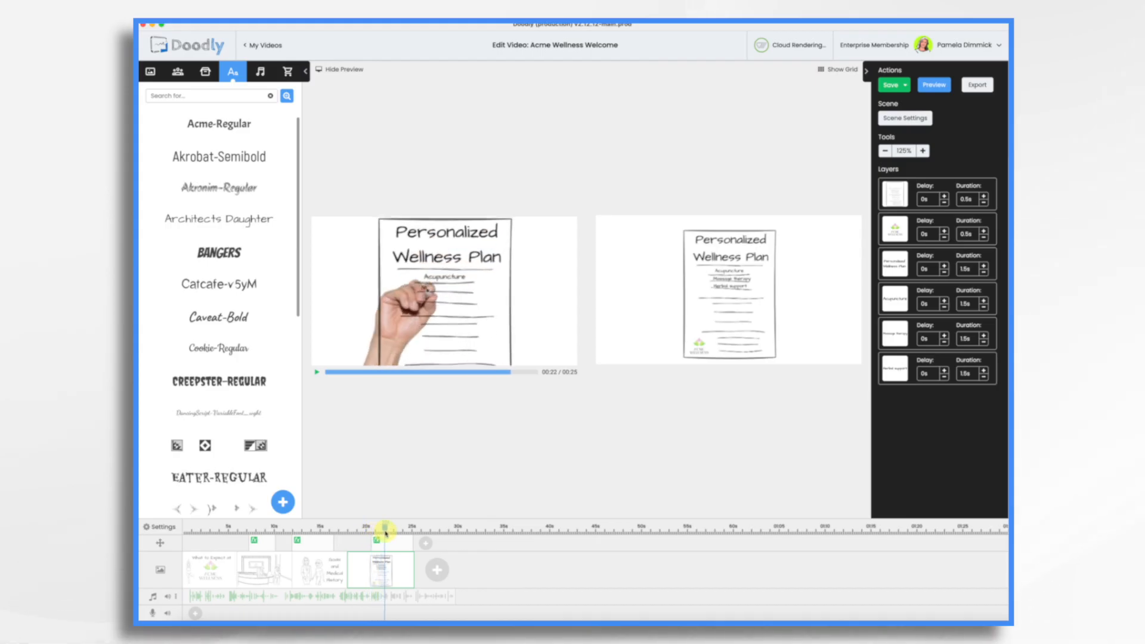
mouse_move(399, 533)
mouse_down()
mouse_move(417, 535)
mouse_move(369, 538)
mouse_up()
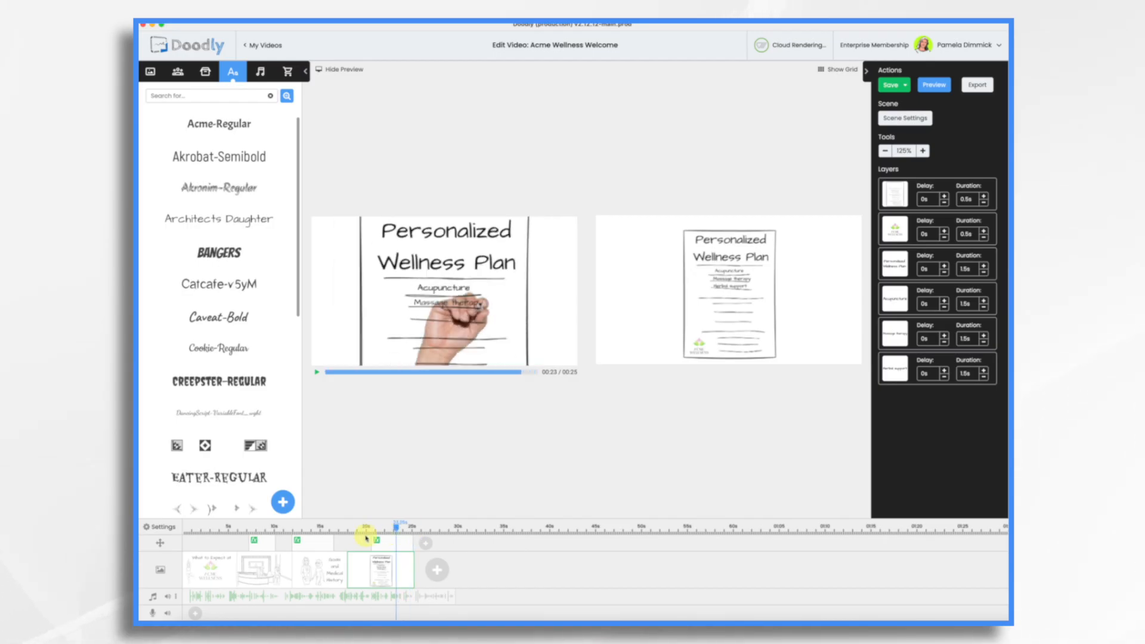
click(348, 527)
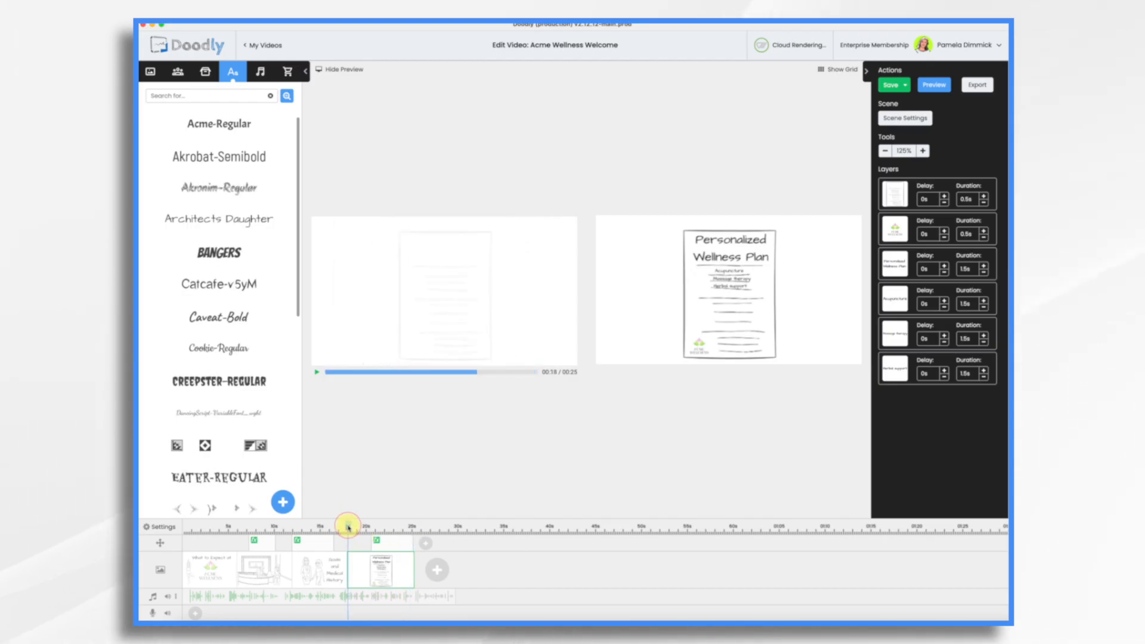
click(318, 374)
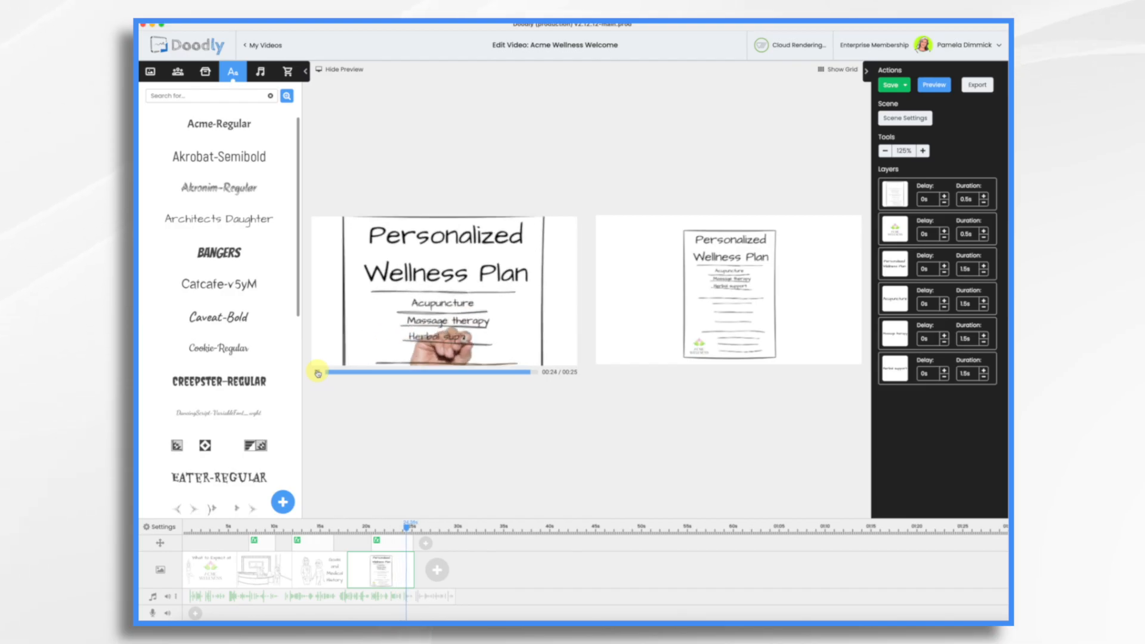
Add a fifth scene and set the wellness plan scene's exit animation to the downward direction.
click(438, 571)
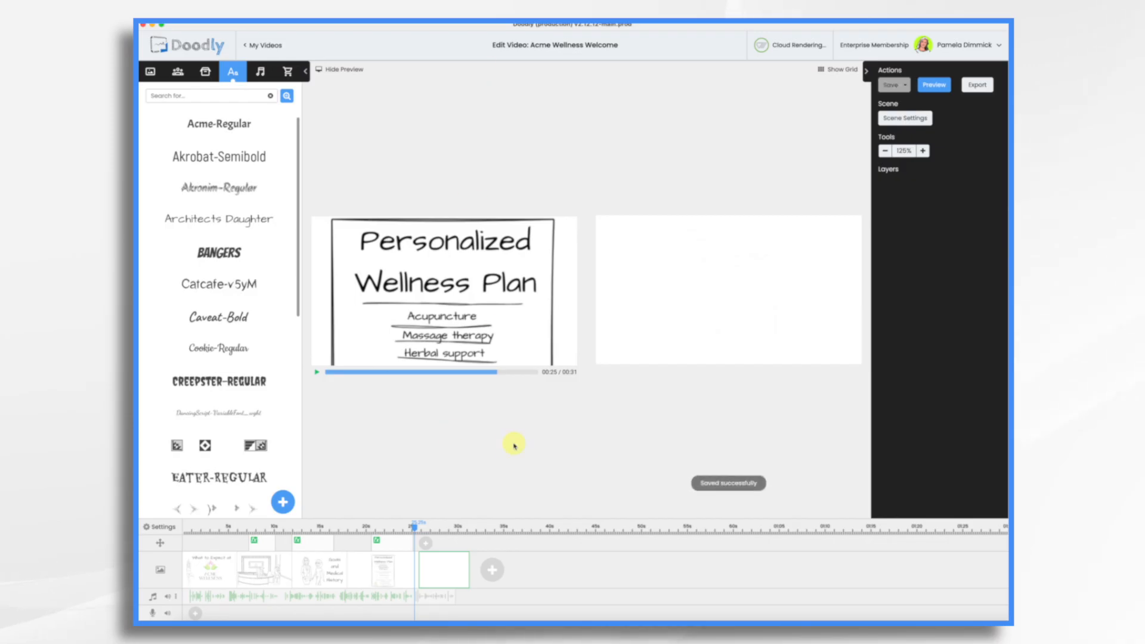
click(398, 577)
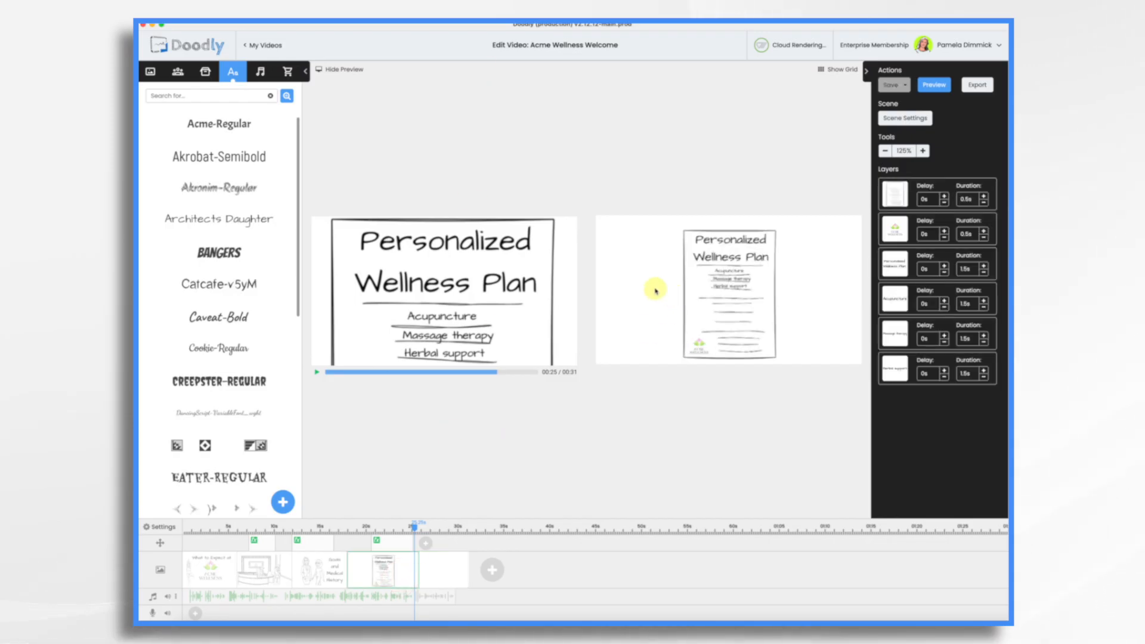
click(918, 117)
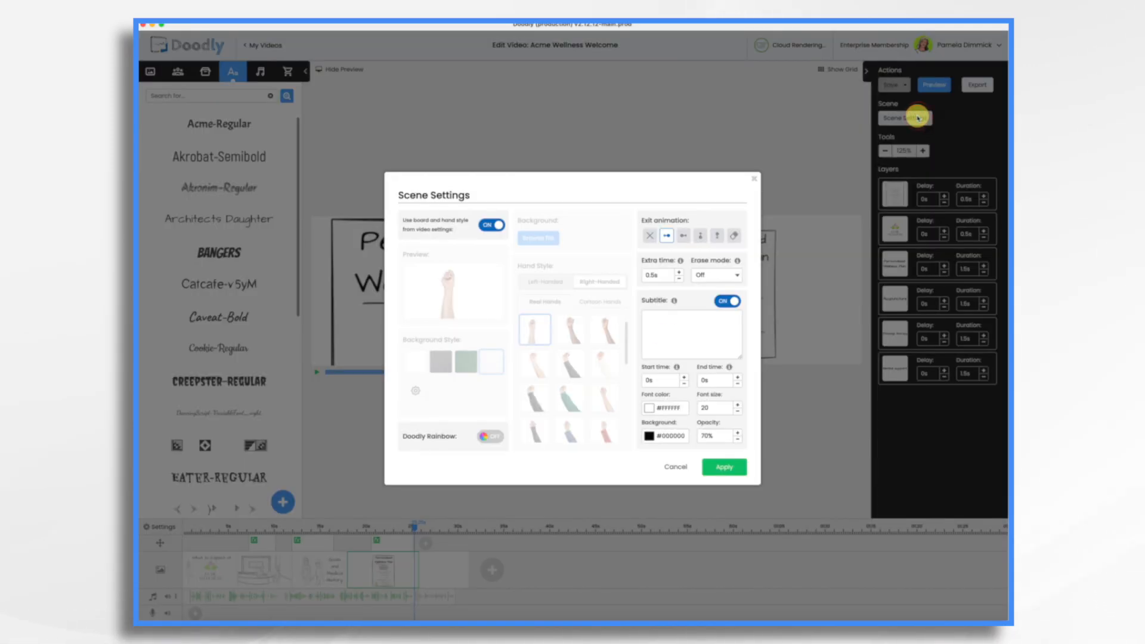
click(701, 236)
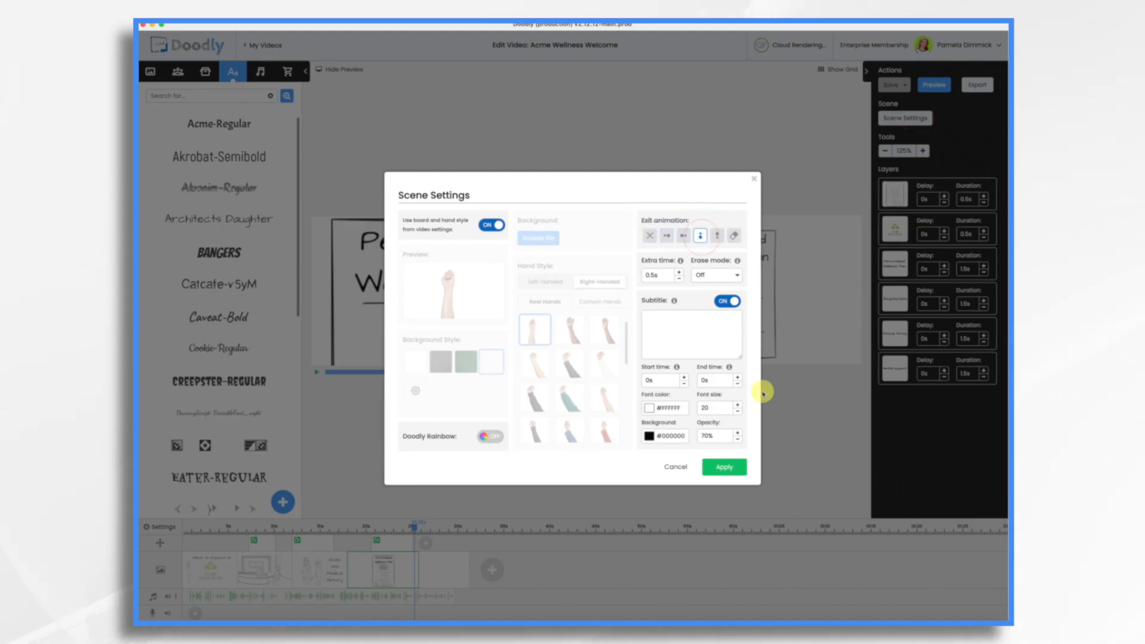
click(733, 472)
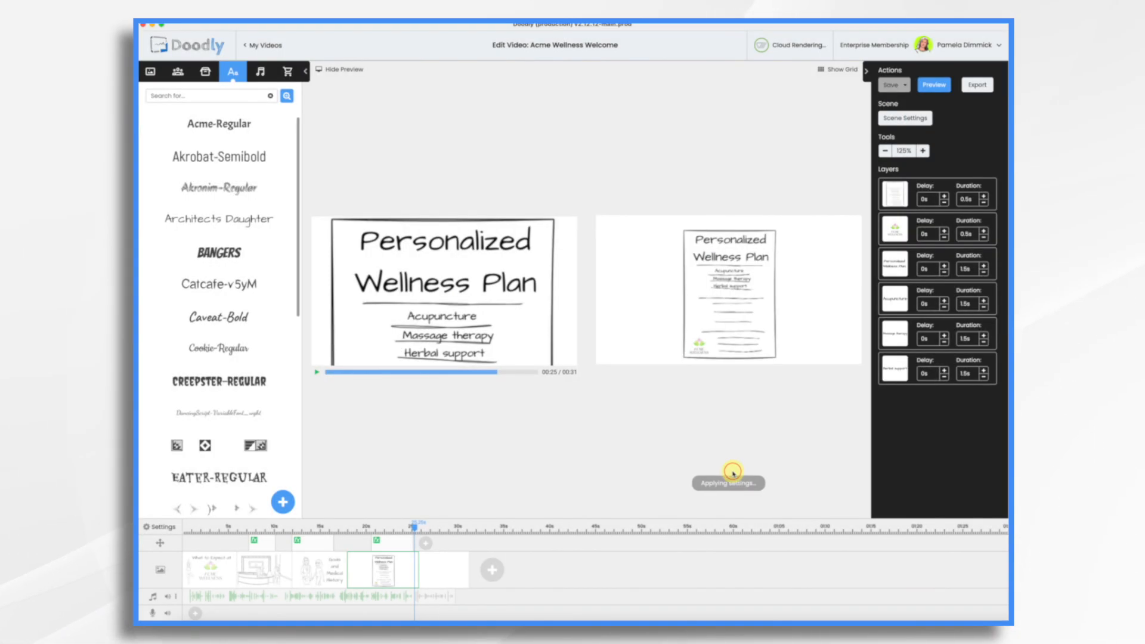
Preview the exit transition from the wellness plan scene into the fifth scene.
click(395, 526)
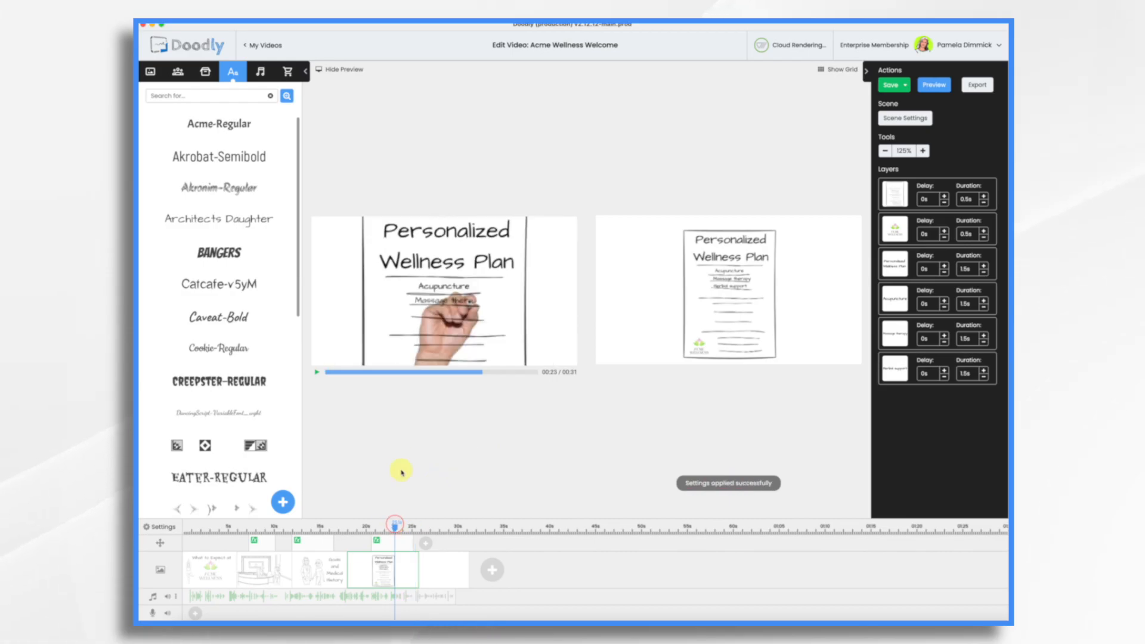
click(316, 373)
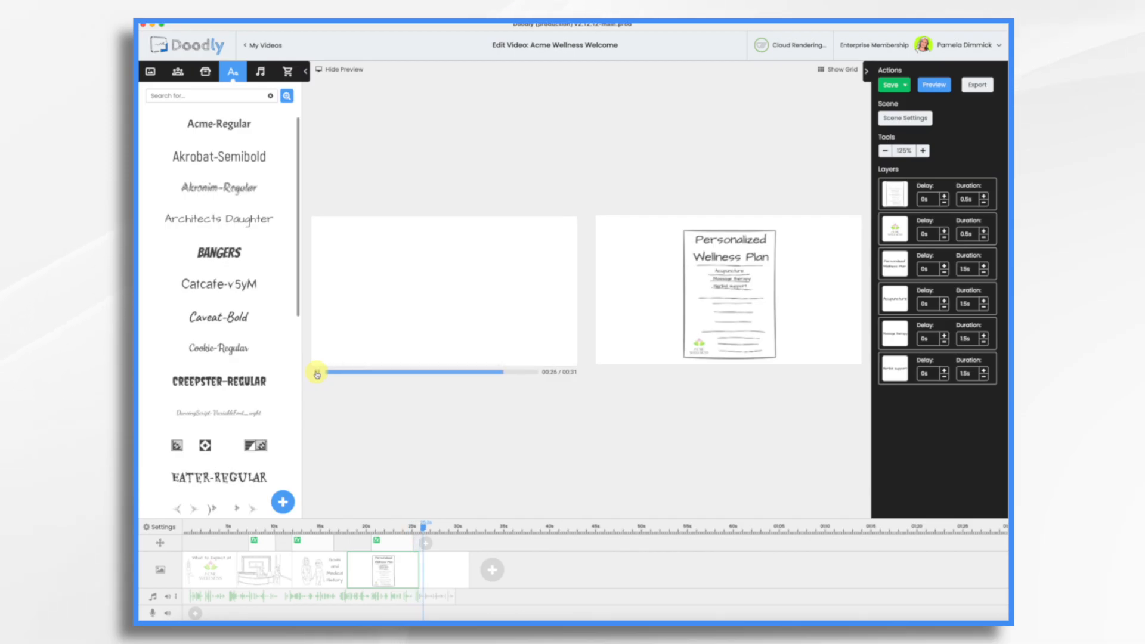
click(316, 372)
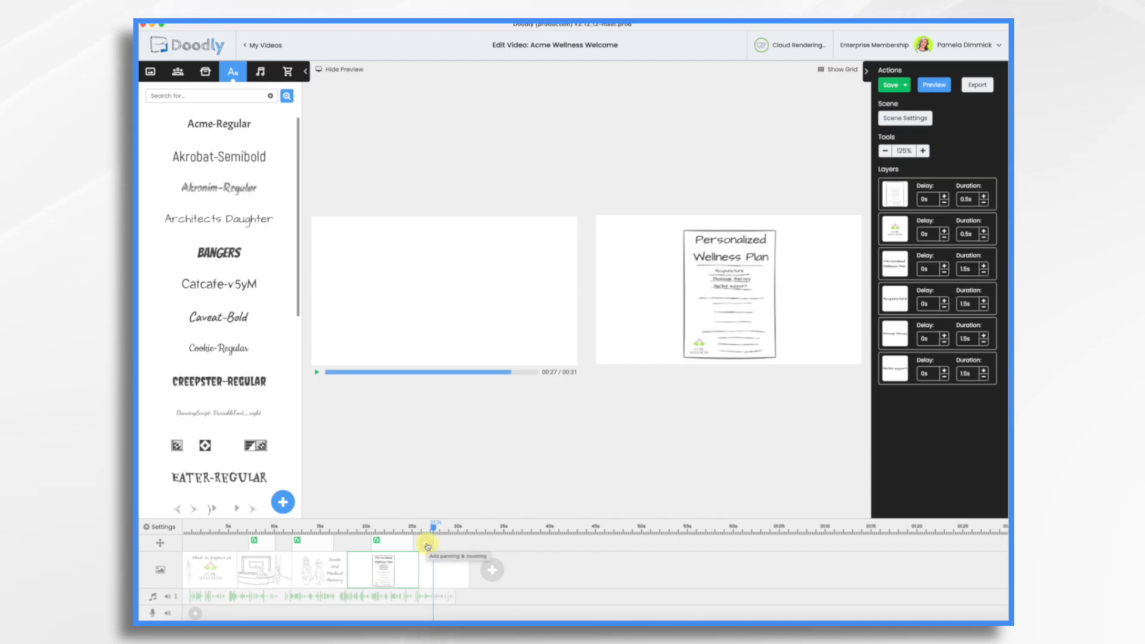
Copy the Acme Wellness logo from the title scene into the empty fifth scene.
click(450, 571)
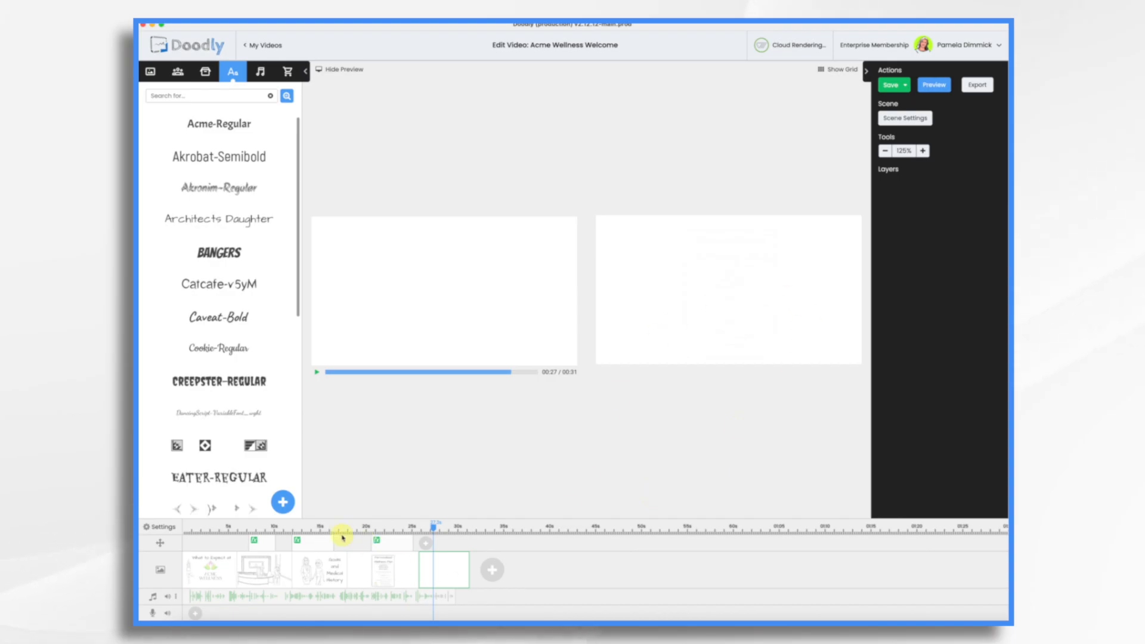
click(210, 568)
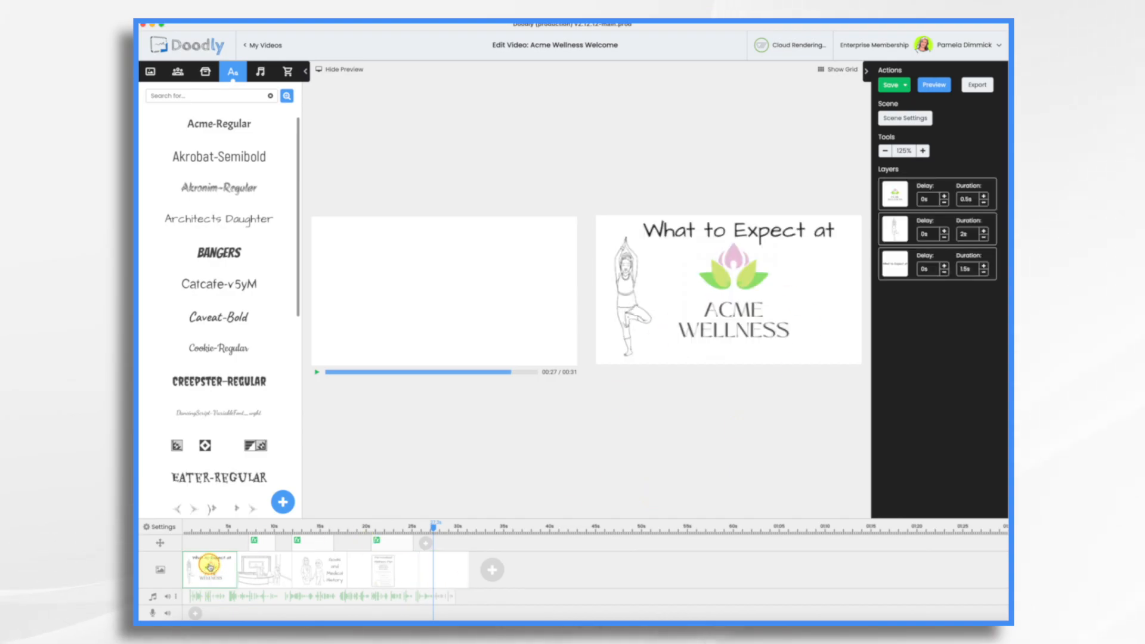
click(663, 341)
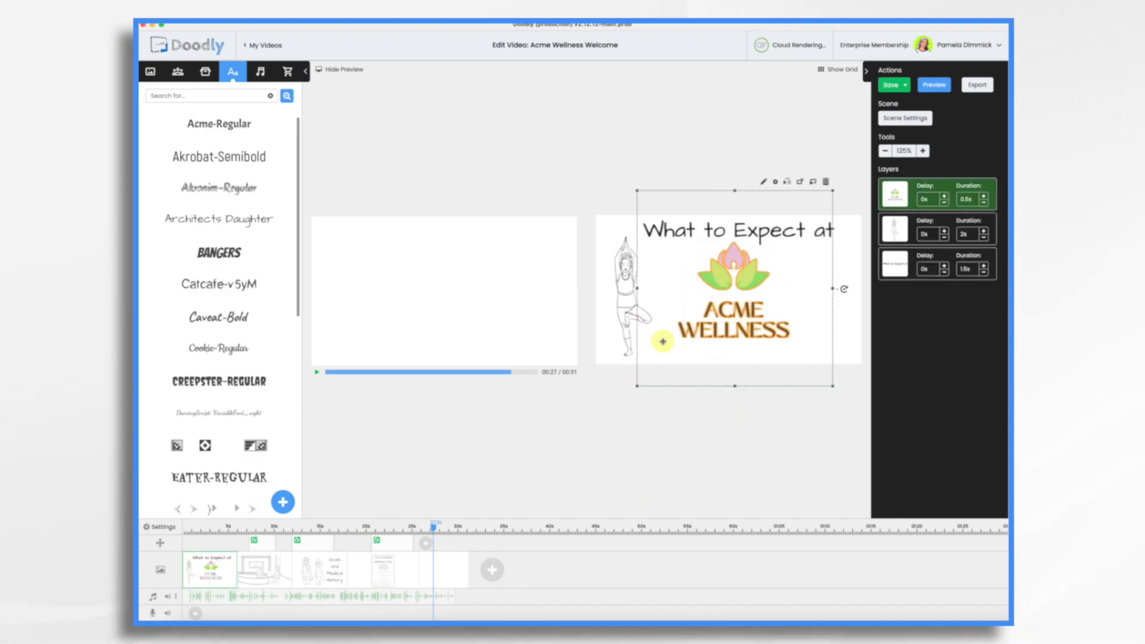
click(443, 577)
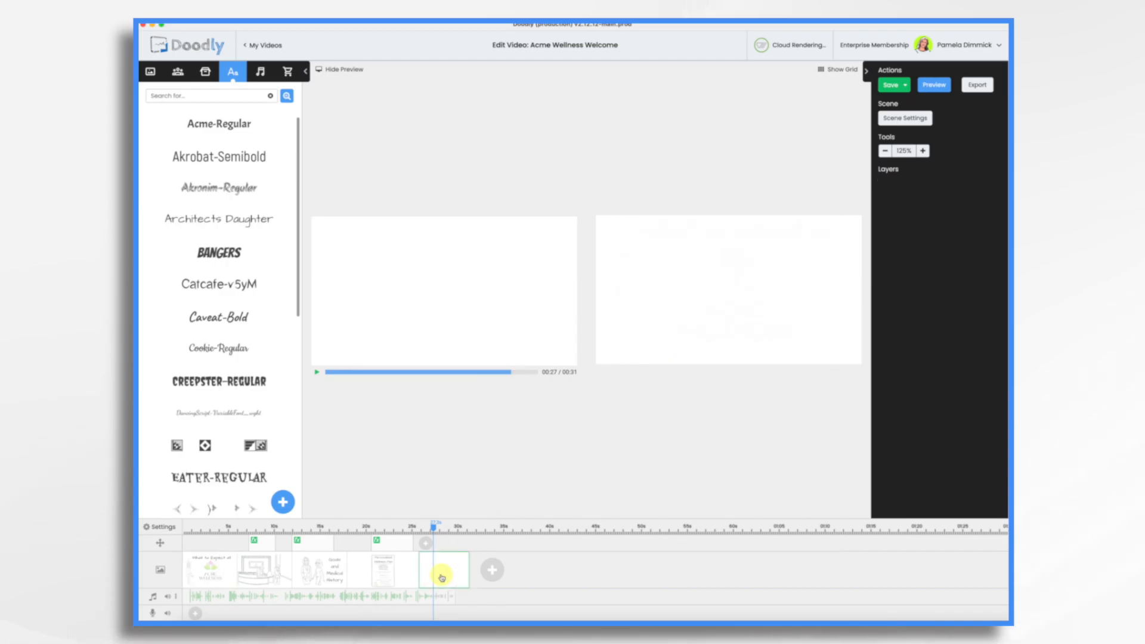
key(super+v)
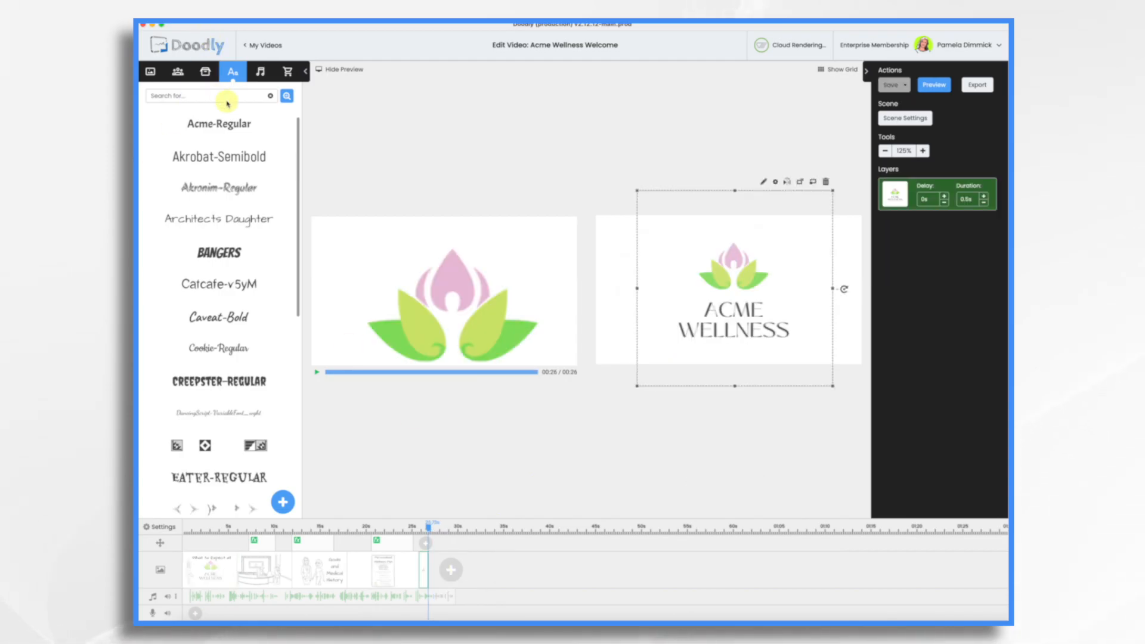
Add Architects Daughter text "Your Comfort is our Priority" above the logo and the phone number below it.
drag(238, 224, 719, 226)
drag(720, 227, 719, 227)
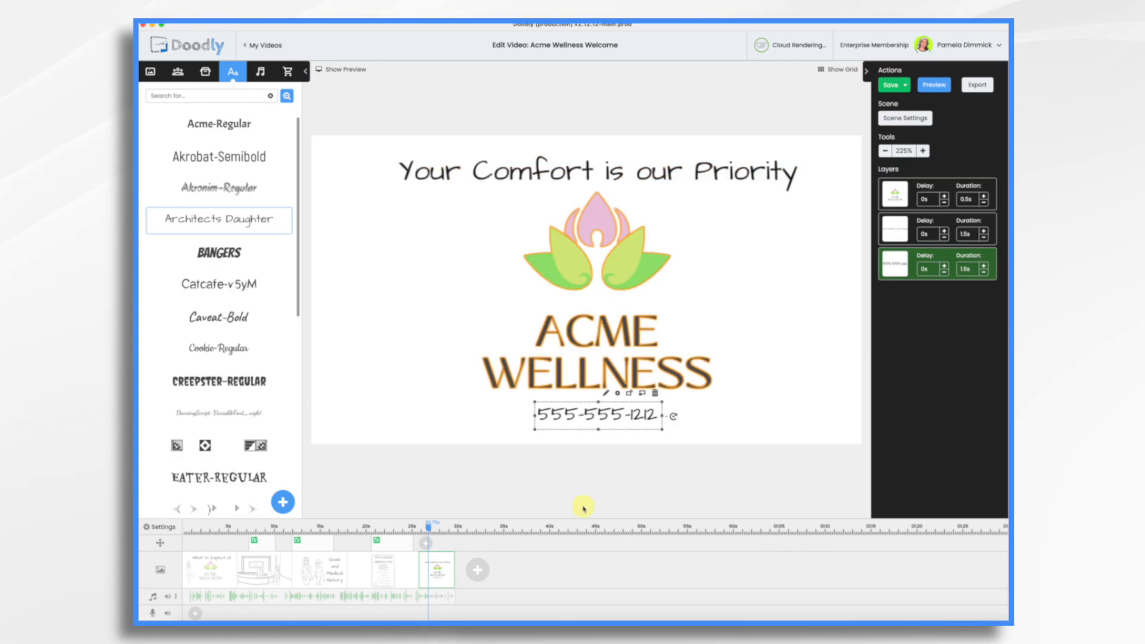
Add a pan and zoom effect over the closing scene, starting on the lotus and ending on the full scene, and preview it.
click(428, 547)
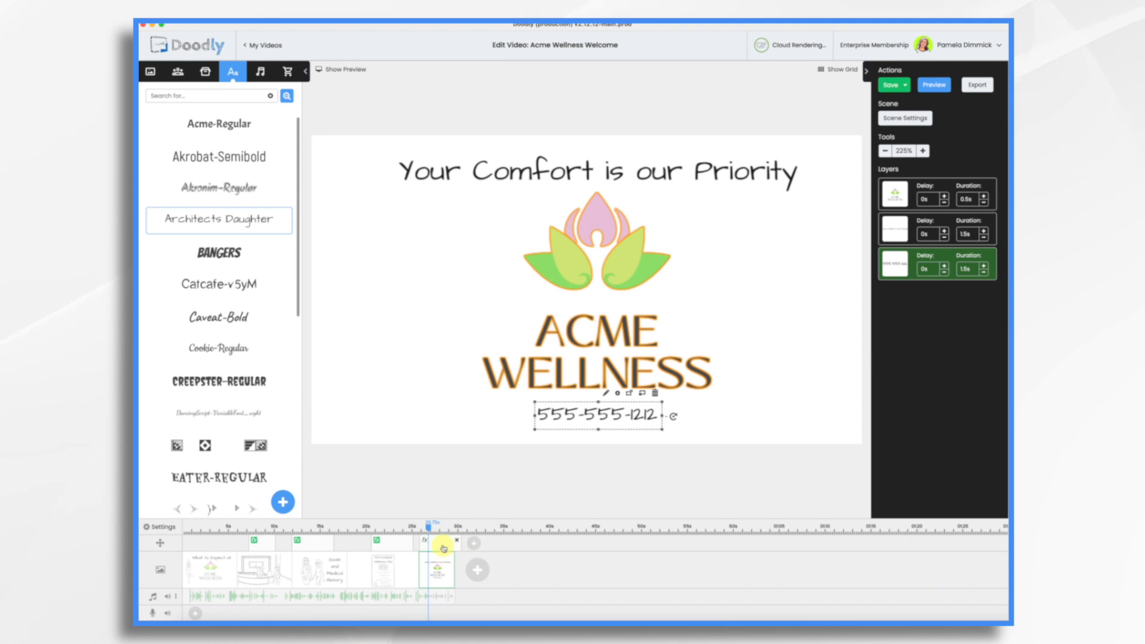
click(443, 547)
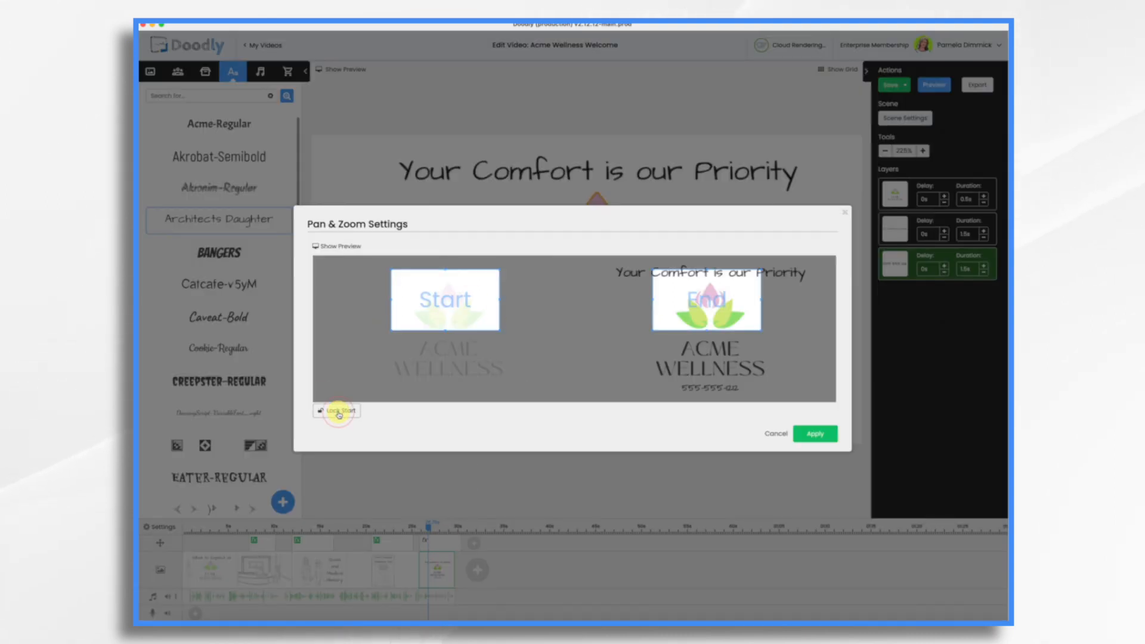
drag(454, 302, 518, 365)
drag(492, 328, 489, 311)
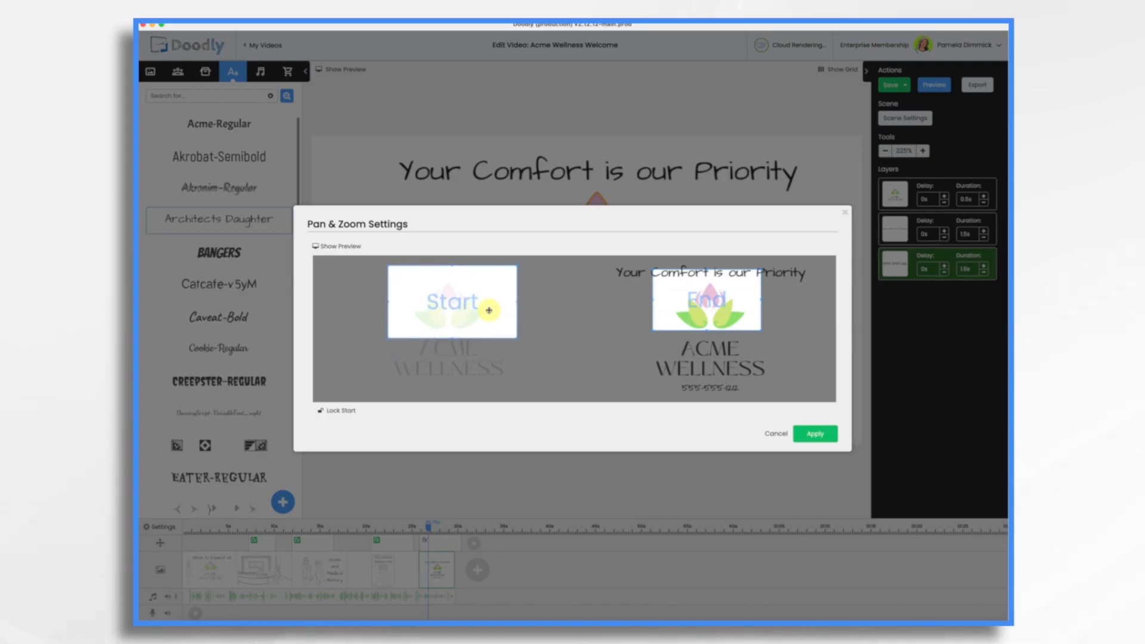
drag(704, 300, 626, 286)
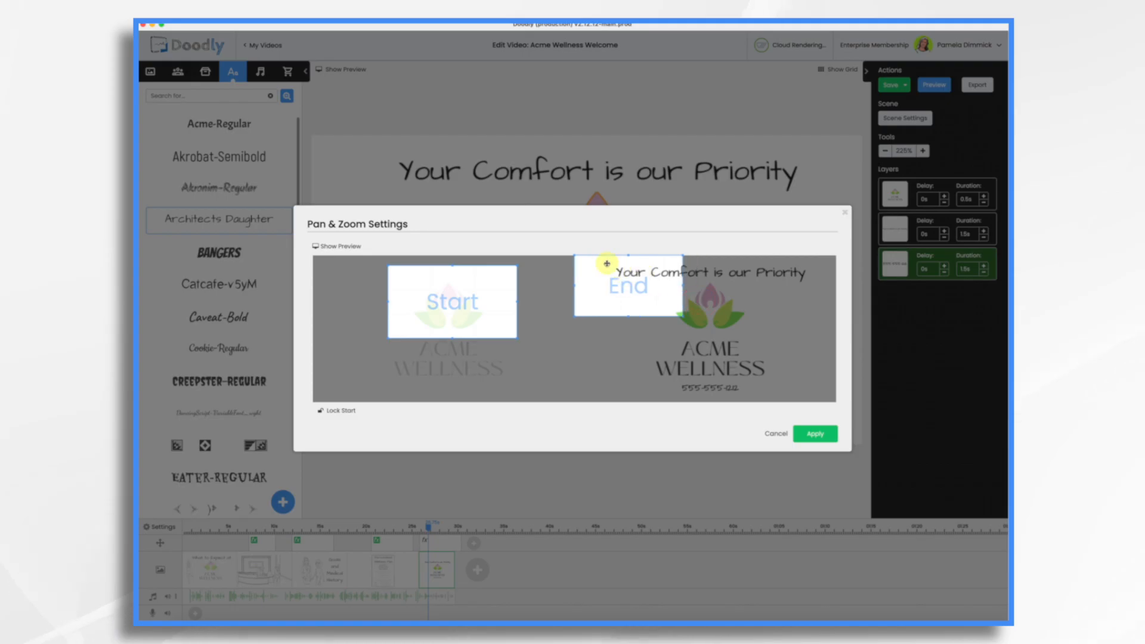
drag(682, 315, 880, 404)
click(816, 435)
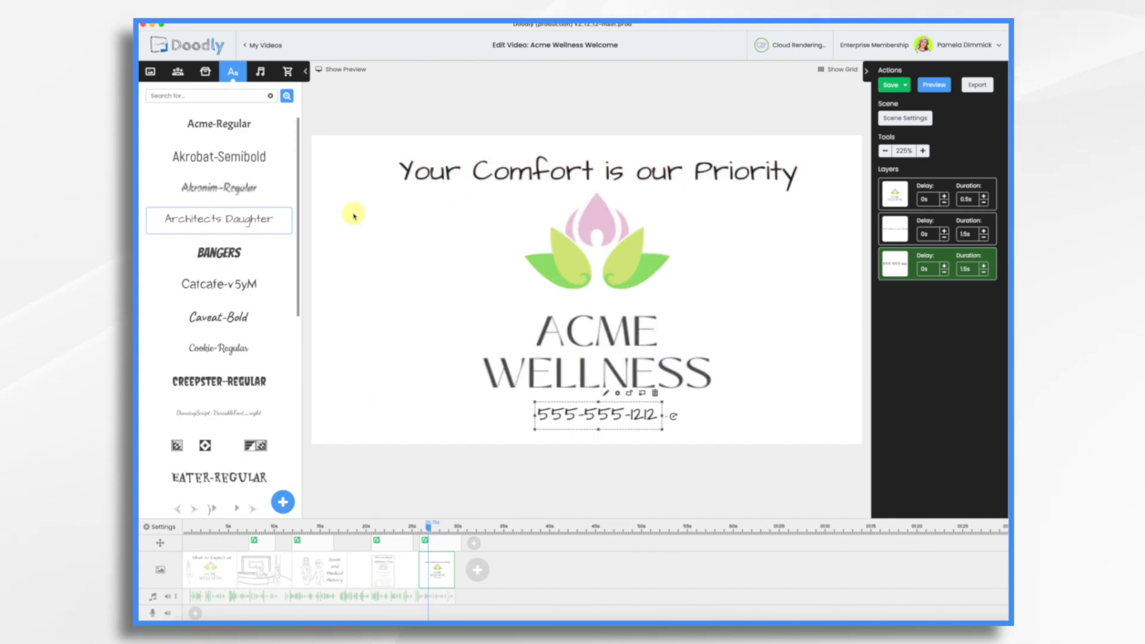
click(351, 70)
click(318, 372)
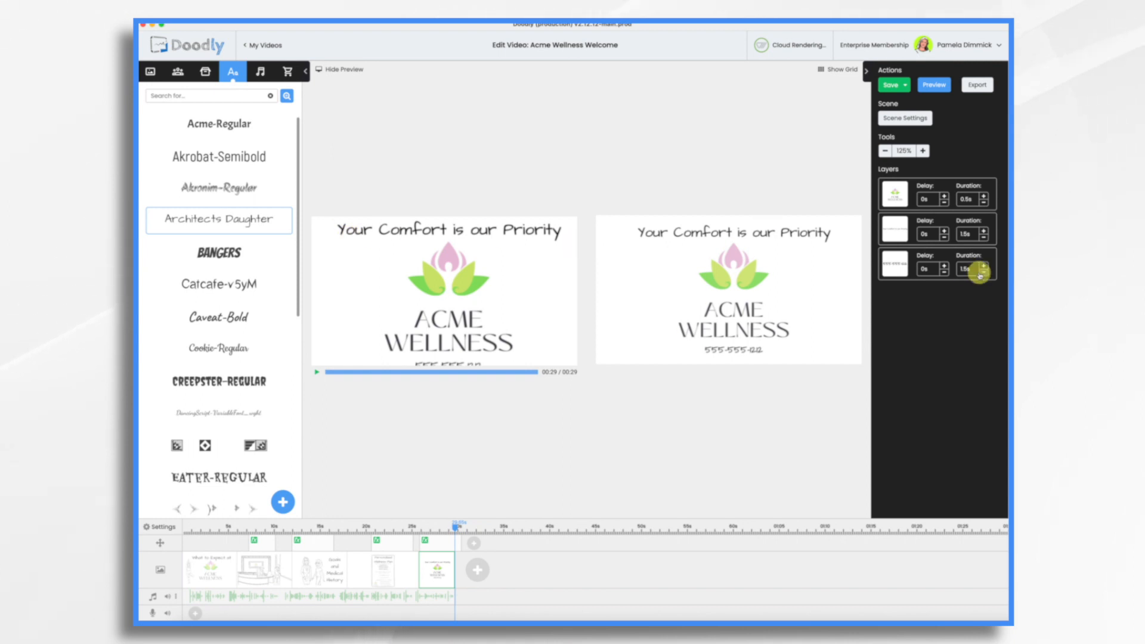
Try a 3s duration for the "Your Comfort is our Priority" text and replay the closing scene.
click(985, 231)
click(984, 232)
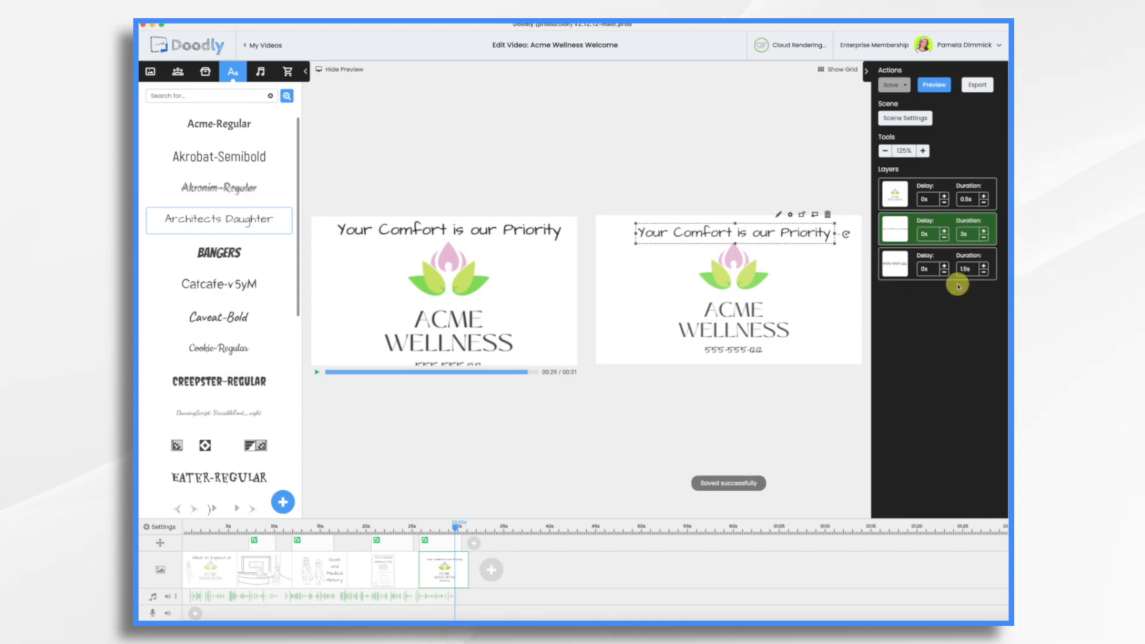
click(317, 372)
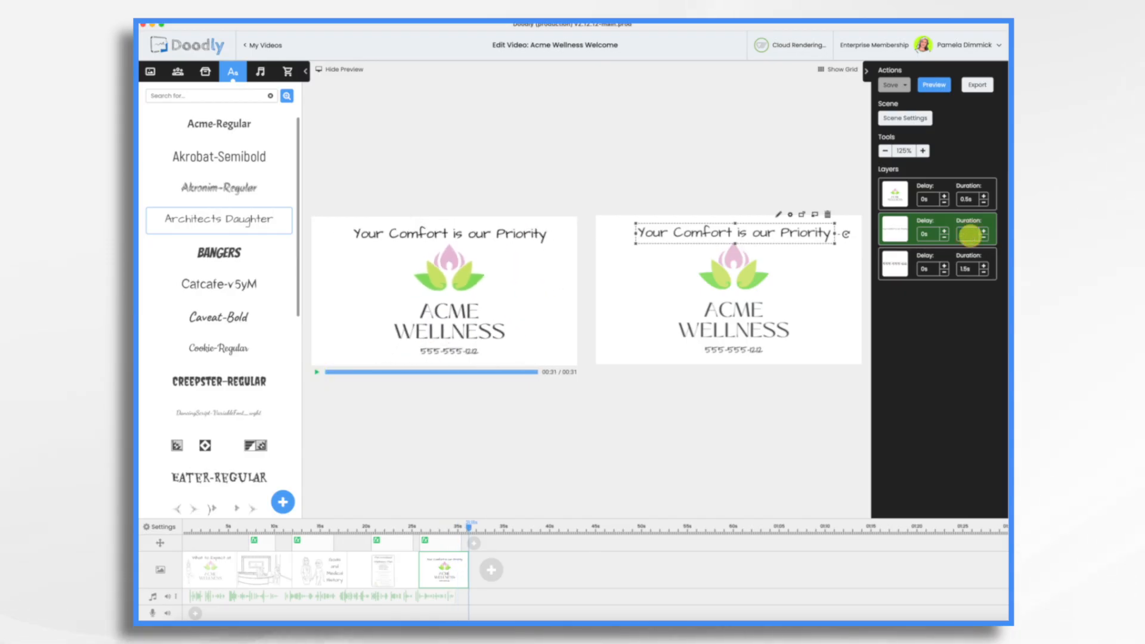
Make the "Your Comfort is our Priority" text the first layer with a 0s duration, and set the phone number's duration to 2s.
key(Return)
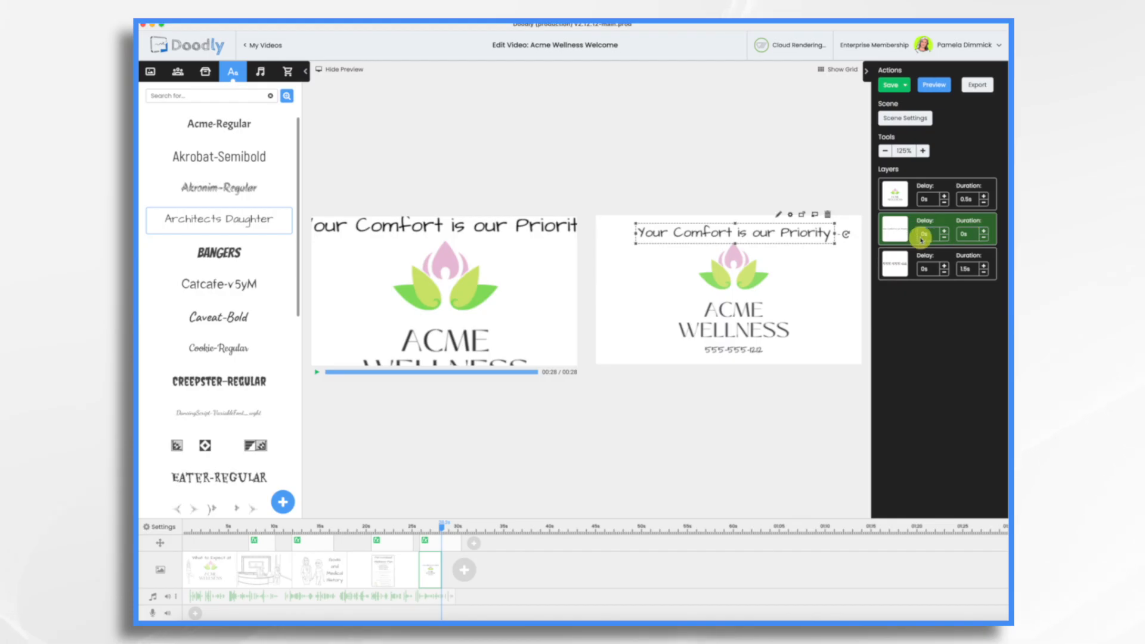
drag(900, 224, 905, 192)
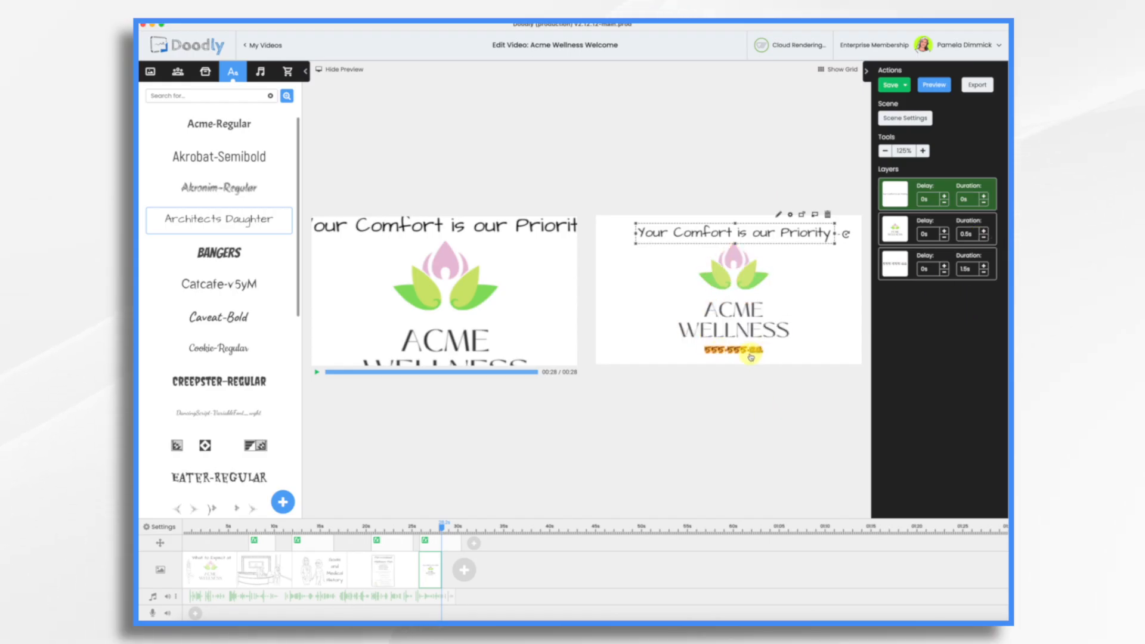
click(984, 265)
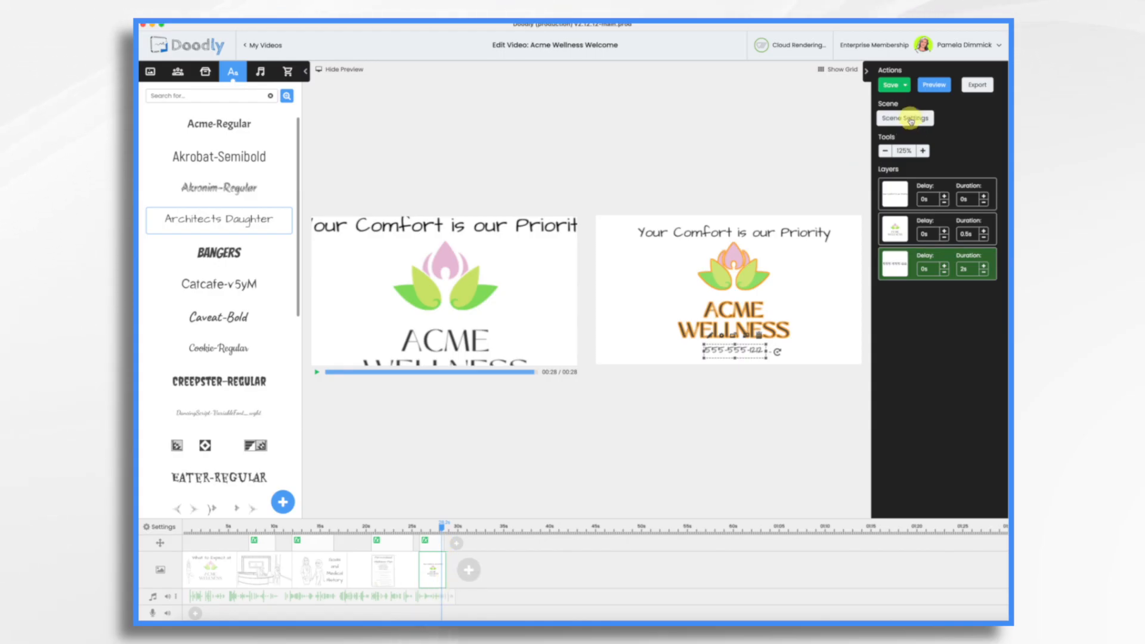
Set the closing scene's extra time to 7.5s.
click(909, 118)
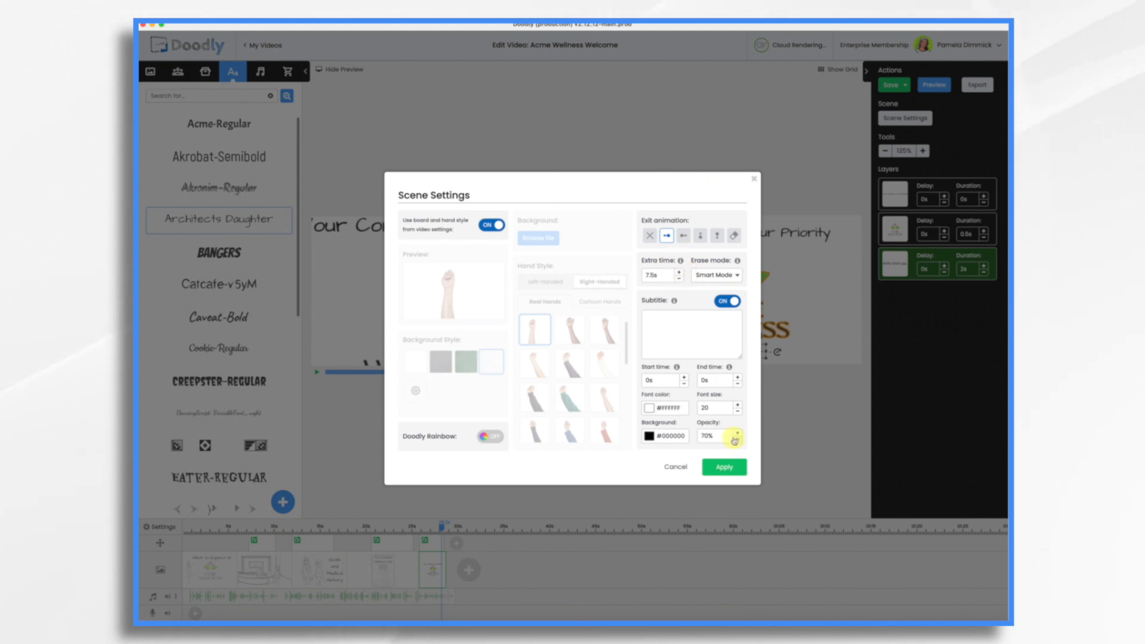
click(725, 466)
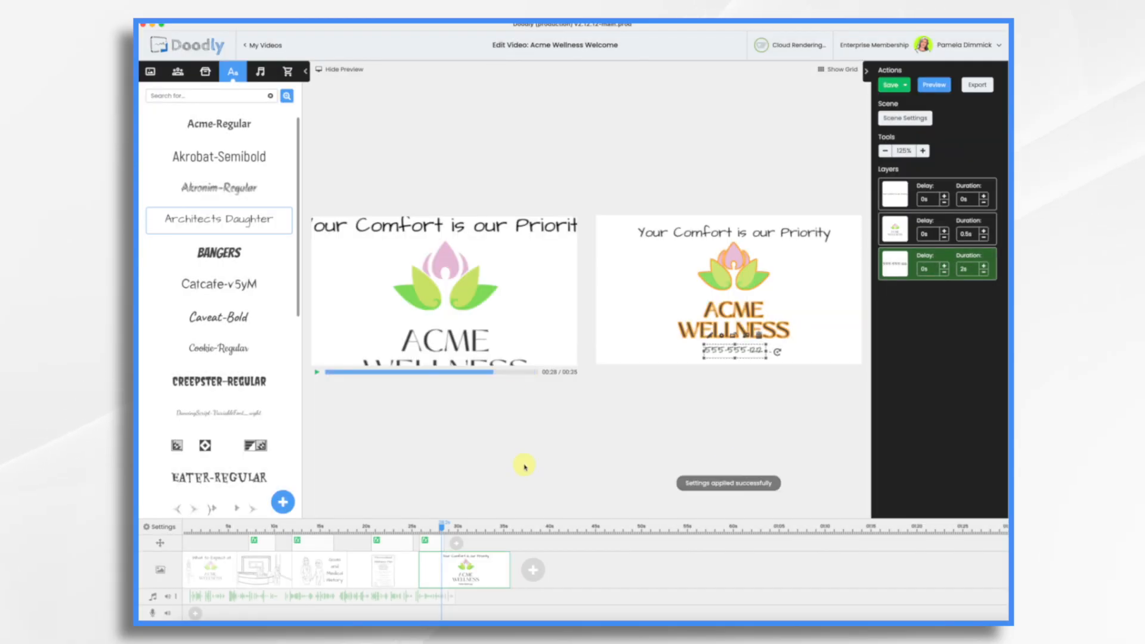
Find the "Free Time" song in the library's music category and place it on the second audio track from the video's start.
click(260, 73)
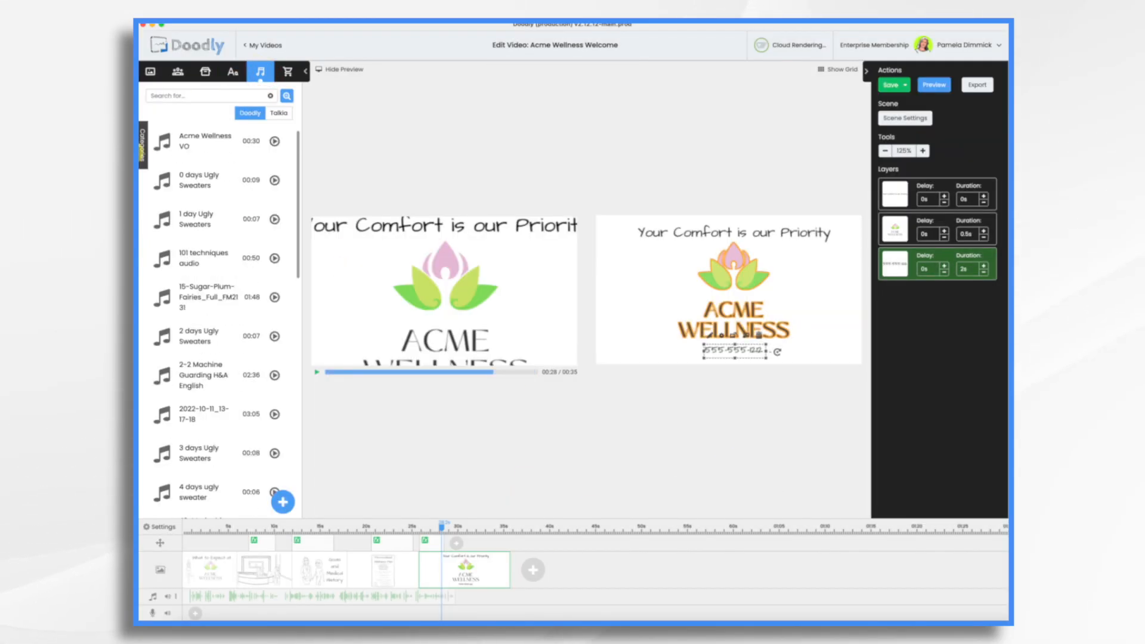
click(142, 154)
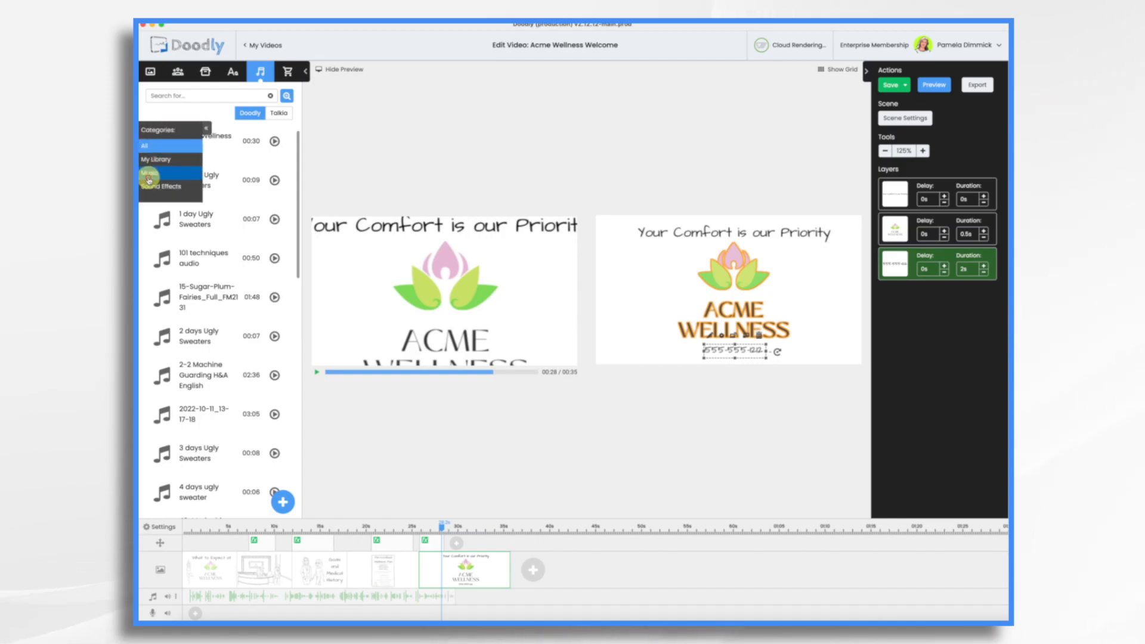
click(149, 179)
scroll(193, 356, down, 3)
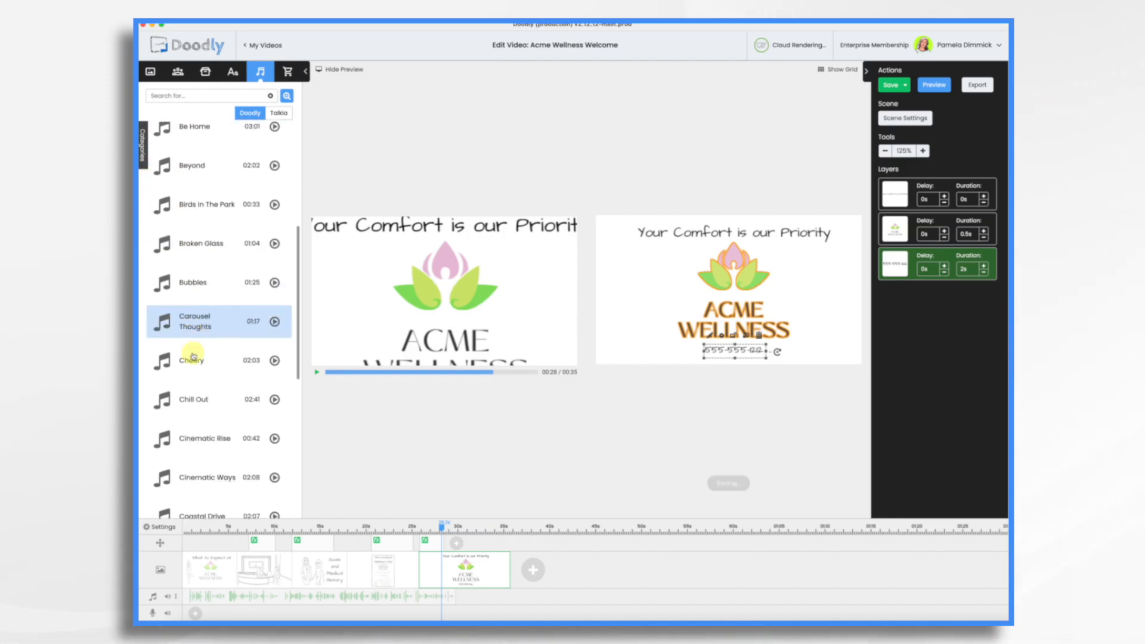
scroll(193, 356, down, 5)
scroll(193, 356, down, 6)
scroll(193, 356, down, 5)
scroll(193, 356, down, 6)
scroll(193, 356, down, 5)
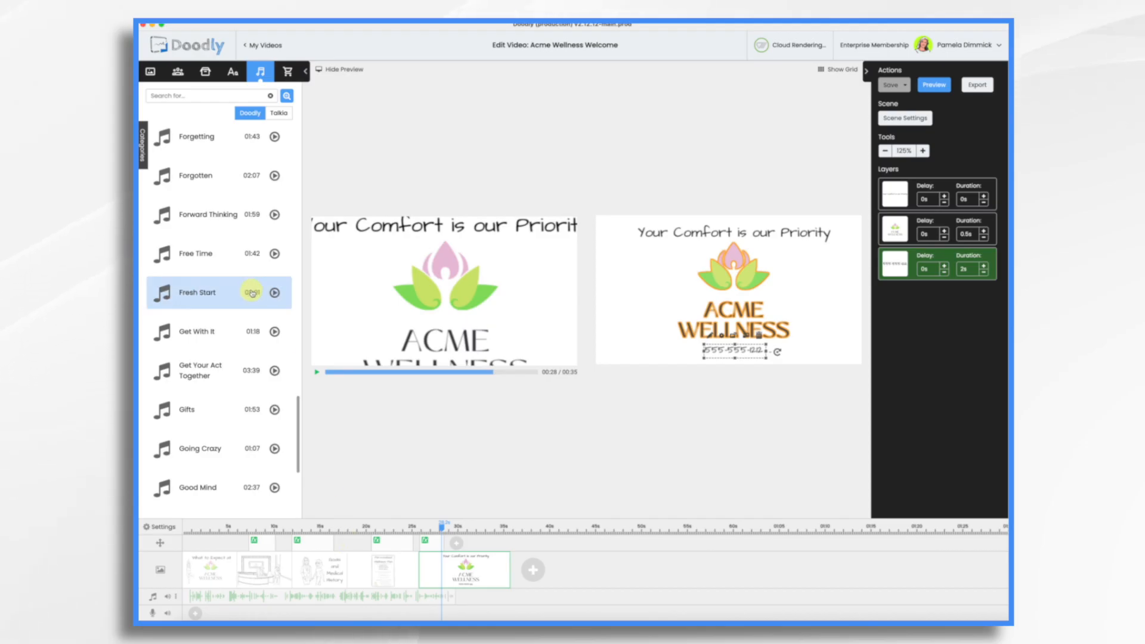
drag(195, 259, 505, 613)
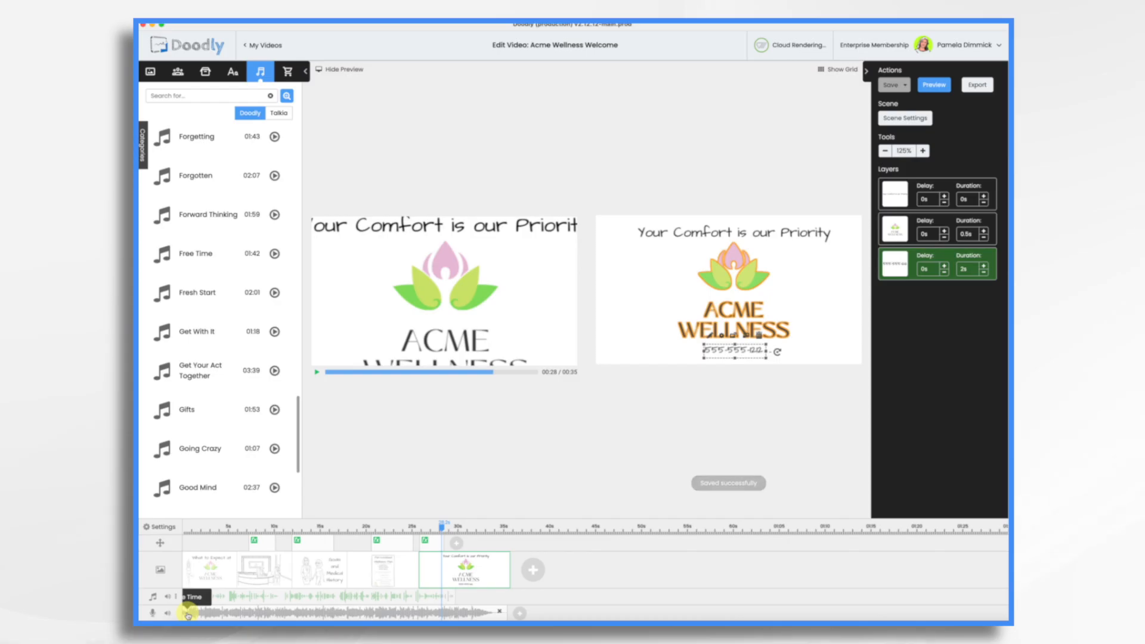
Add a fade-in to the "Free Time" music, adjust the second audio track's volume, and move the playhead to about 3 seconds.
click(187, 614)
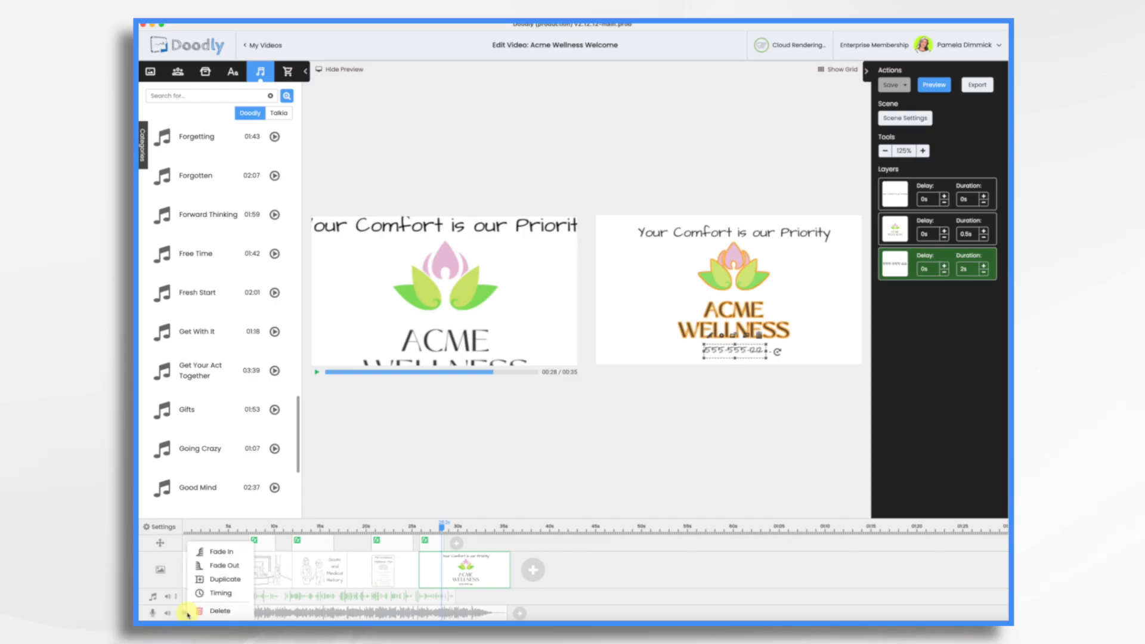
click(223, 555)
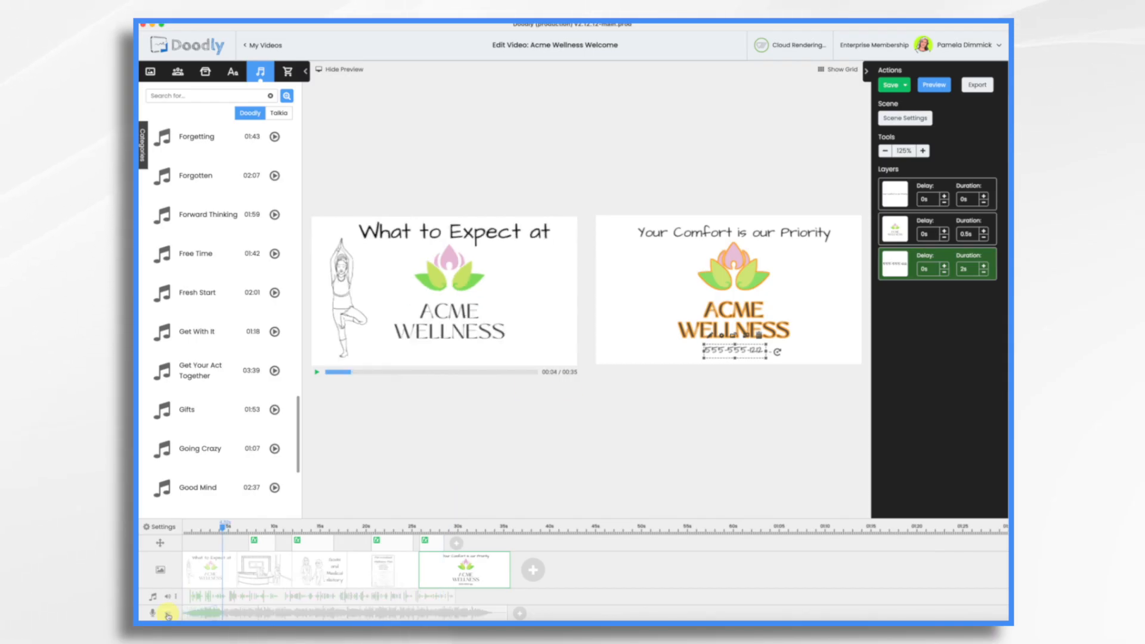
click(167, 614)
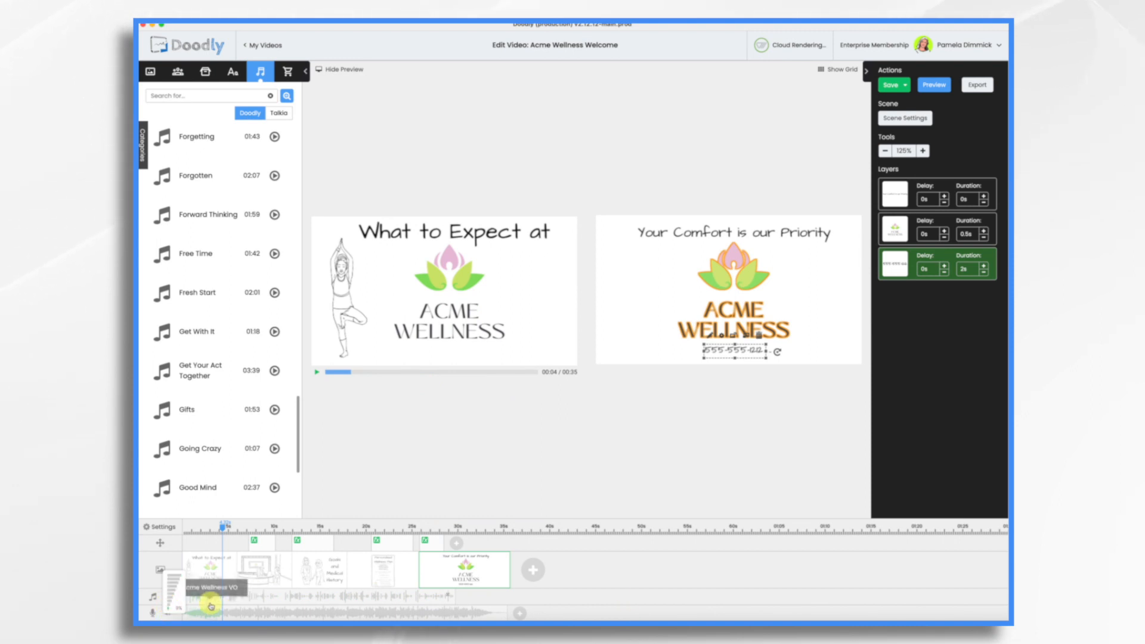
click(216, 527)
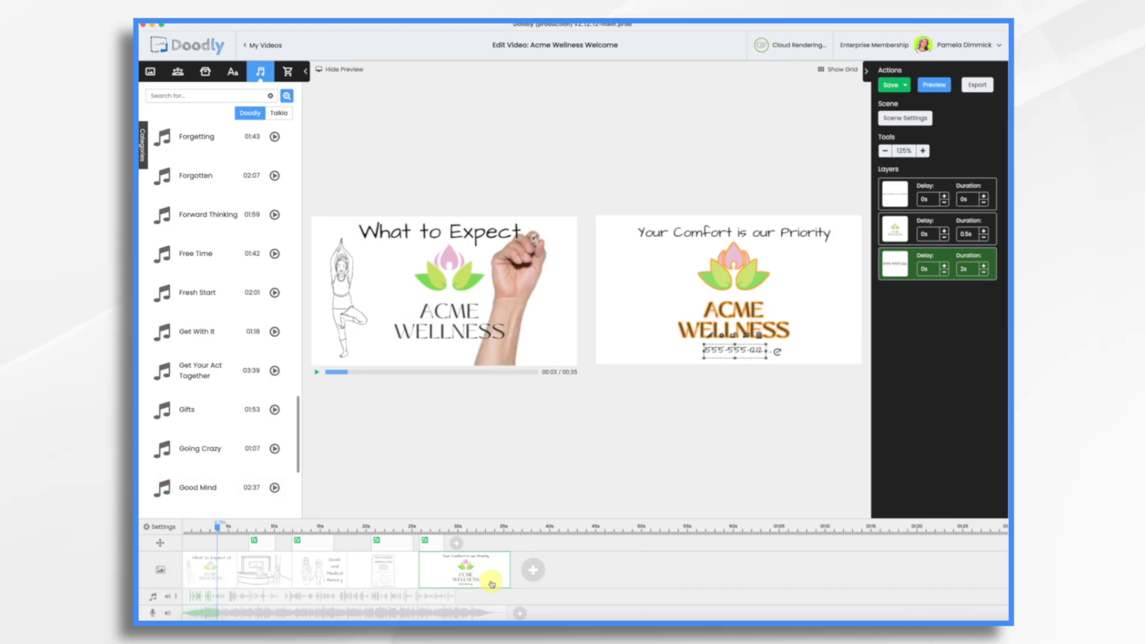